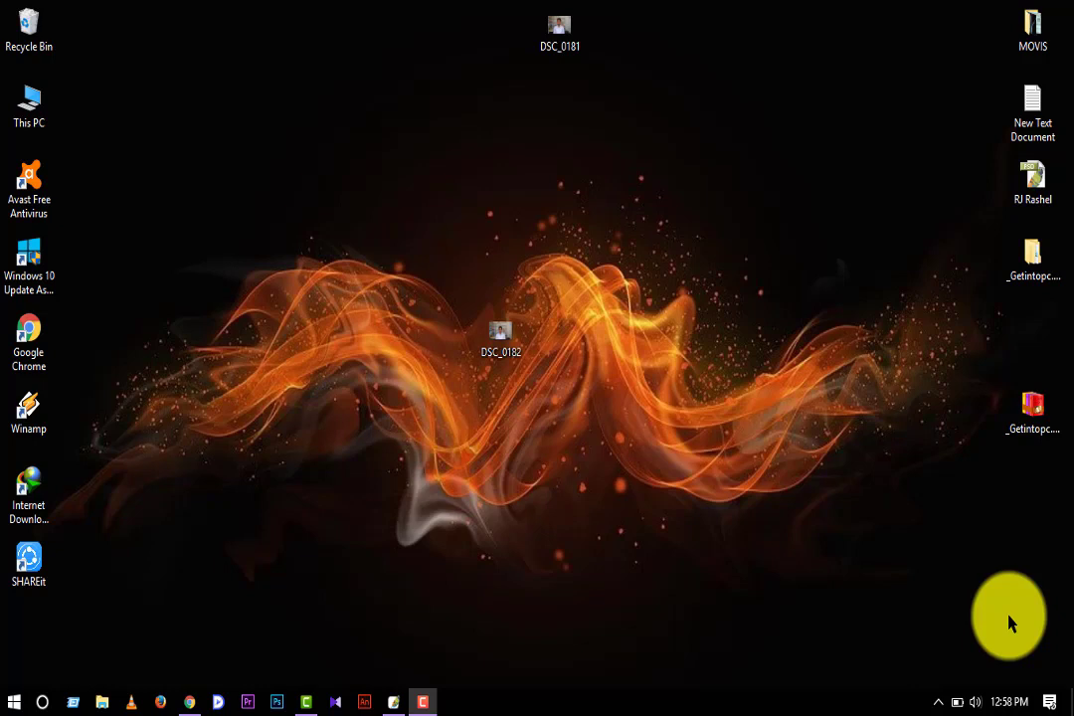
- Restore the Photoshop window showing DSC_0181.JPG, with panels hidden so the photo fills the screen
{"action": "left_click", "coordinate": [394, 702]}
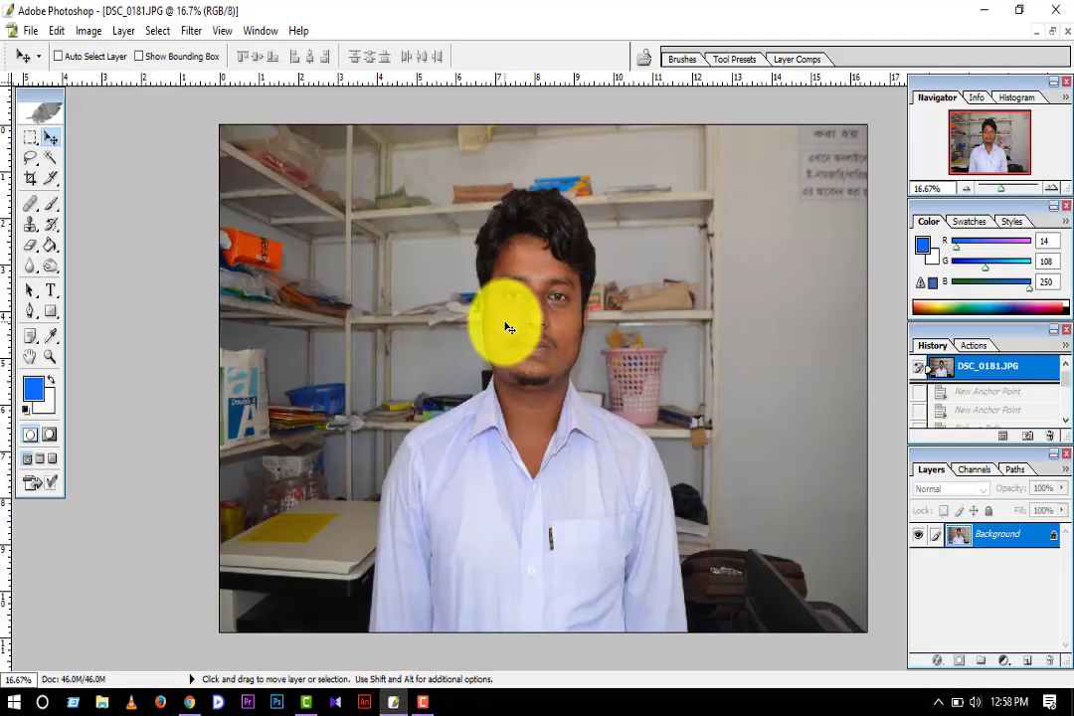
{"action": "left_click", "coordinate": [982, 12]}
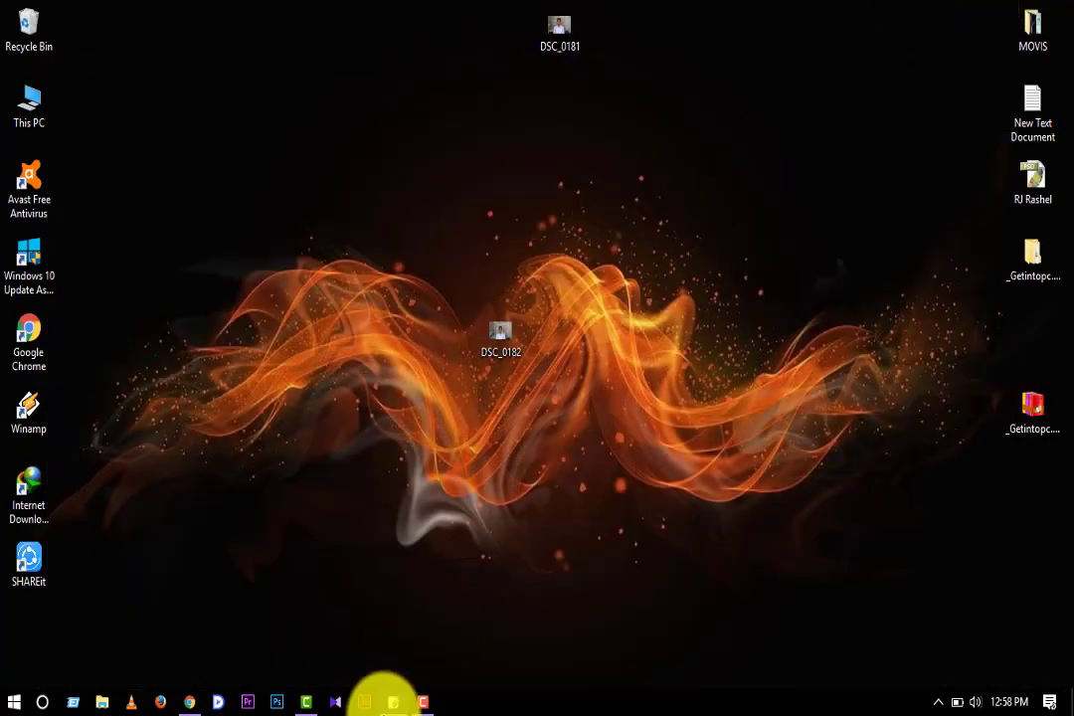
{"action": "left_click", "coordinate": [393, 701]}
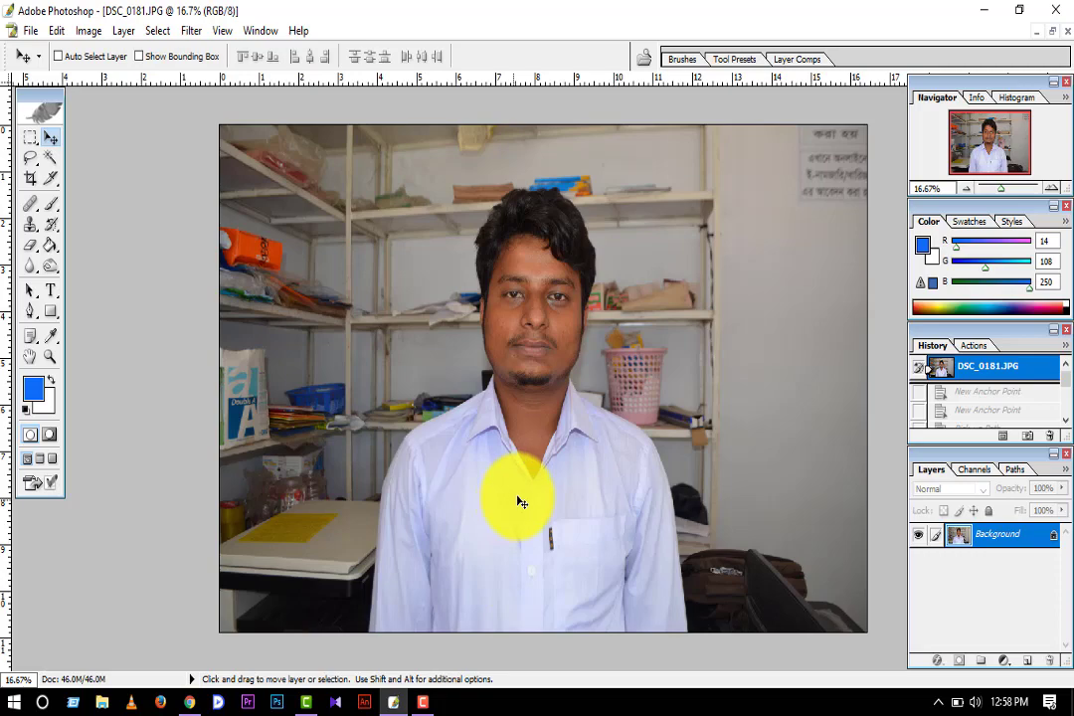
{"action": "key", "text": "Tab"}
{"action": "left_click", "coordinate": [983, 12]}
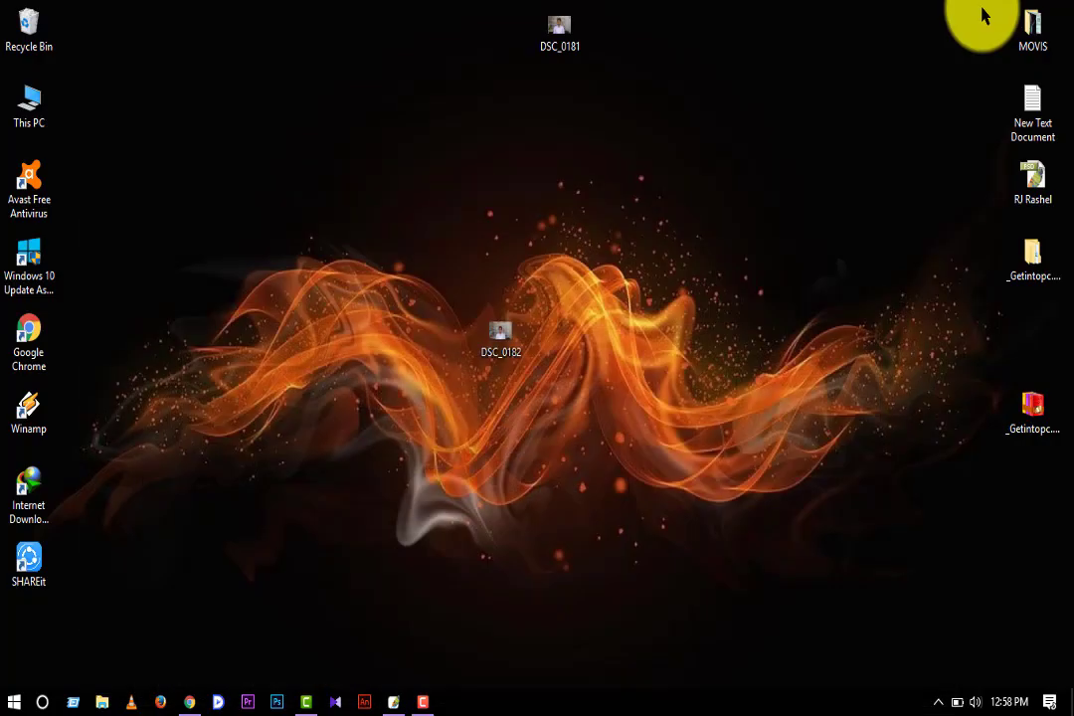
{"action": "left_click", "coordinate": [393, 703]}
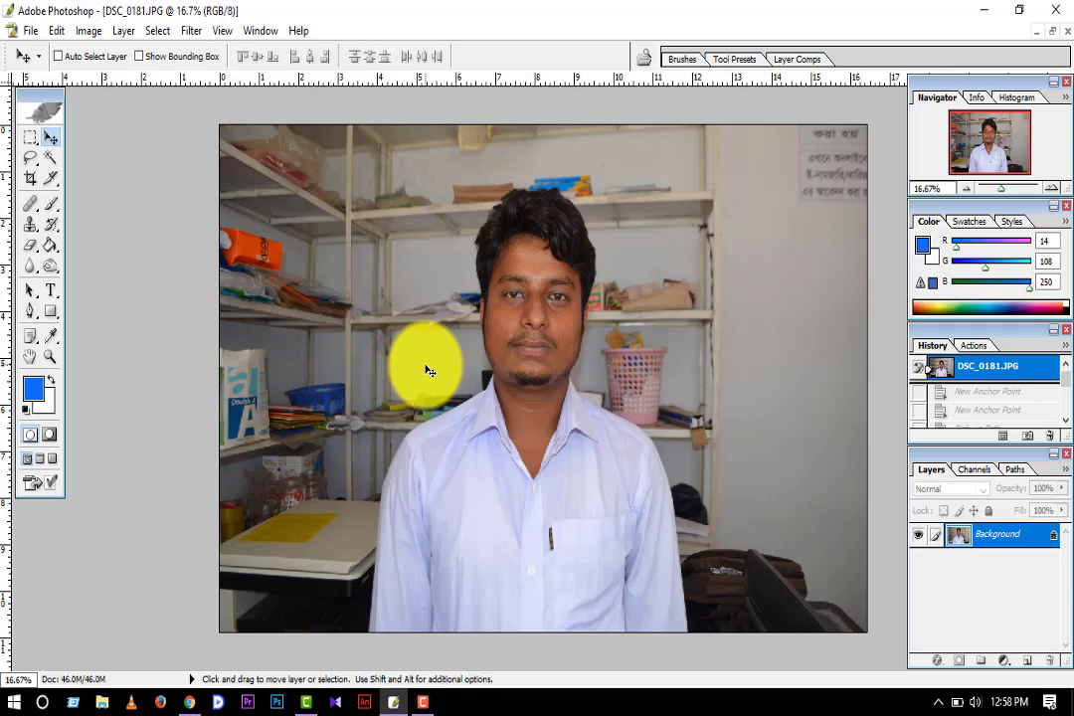
{"action": "scroll", "coordinate": [473, 352], "scroll_direction": "up", "scroll_amount": 1}
{"action": "scroll", "coordinate": [474, 352], "scroll_direction": "up", "scroll_amount": 2}
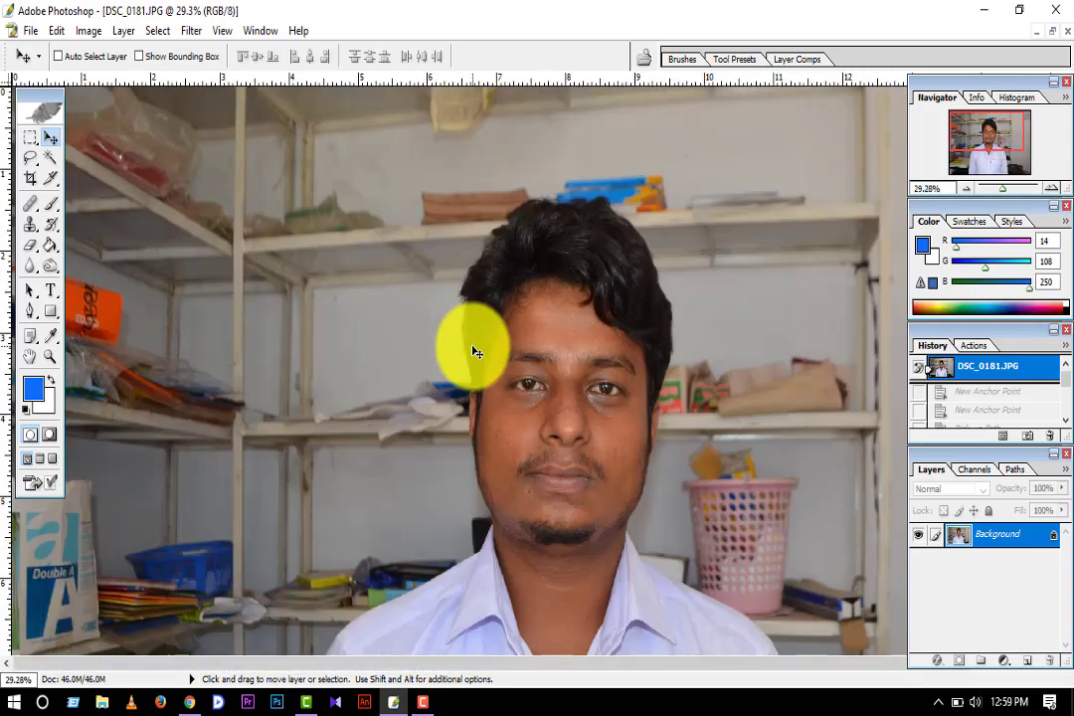
{"action": "scroll", "coordinate": [473, 352], "scroll_direction": "down", "scroll_amount": 1}
{"action": "scroll", "coordinate": [473, 352], "scroll_direction": "down", "scroll_amount": 2}
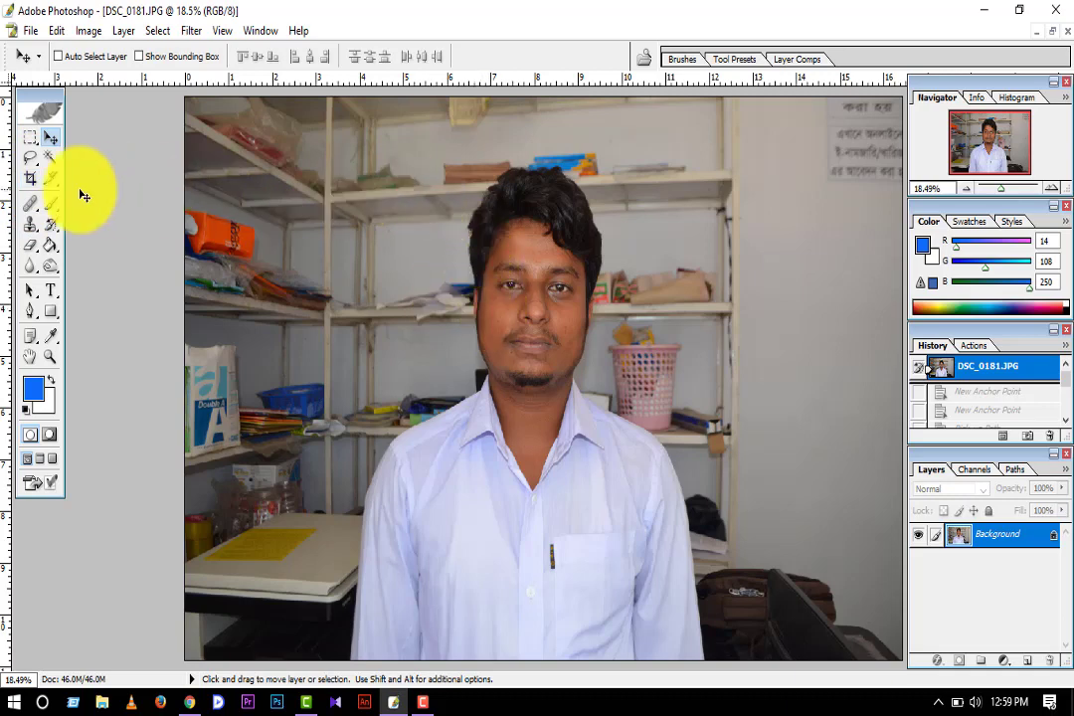
- Set a 1.5 in × 2 in, 300 ppi crop frame around the man's head and shoulders
{"action": "left_click", "coordinate": [30, 186]}
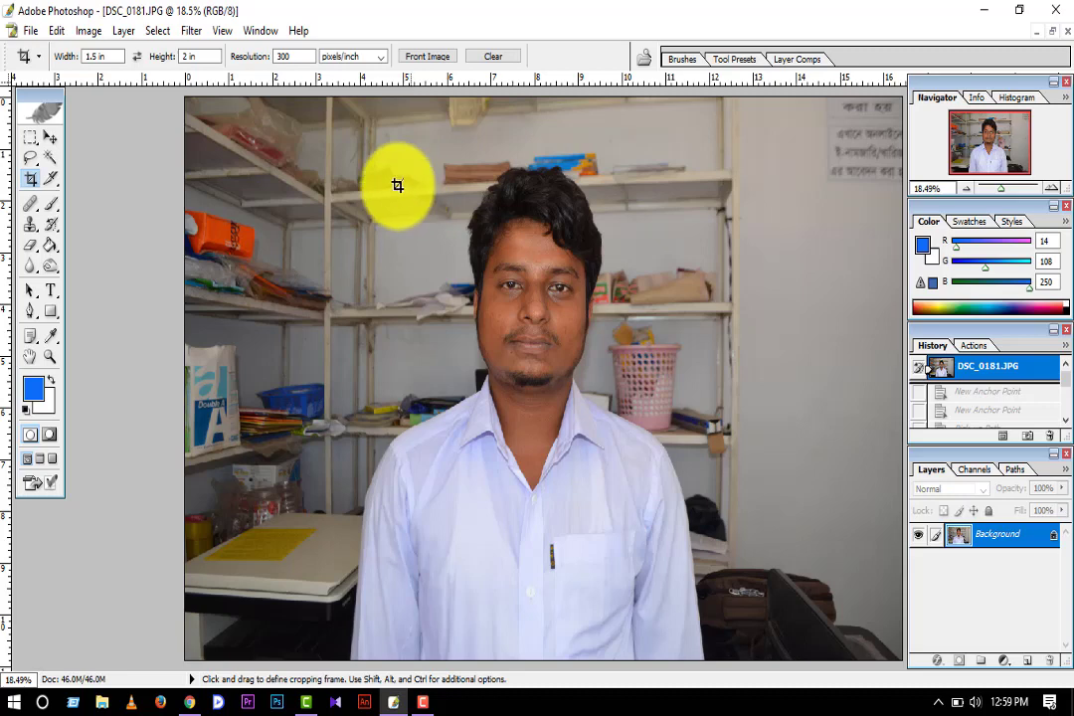
{"action": "left_click", "coordinate": [217, 57]}
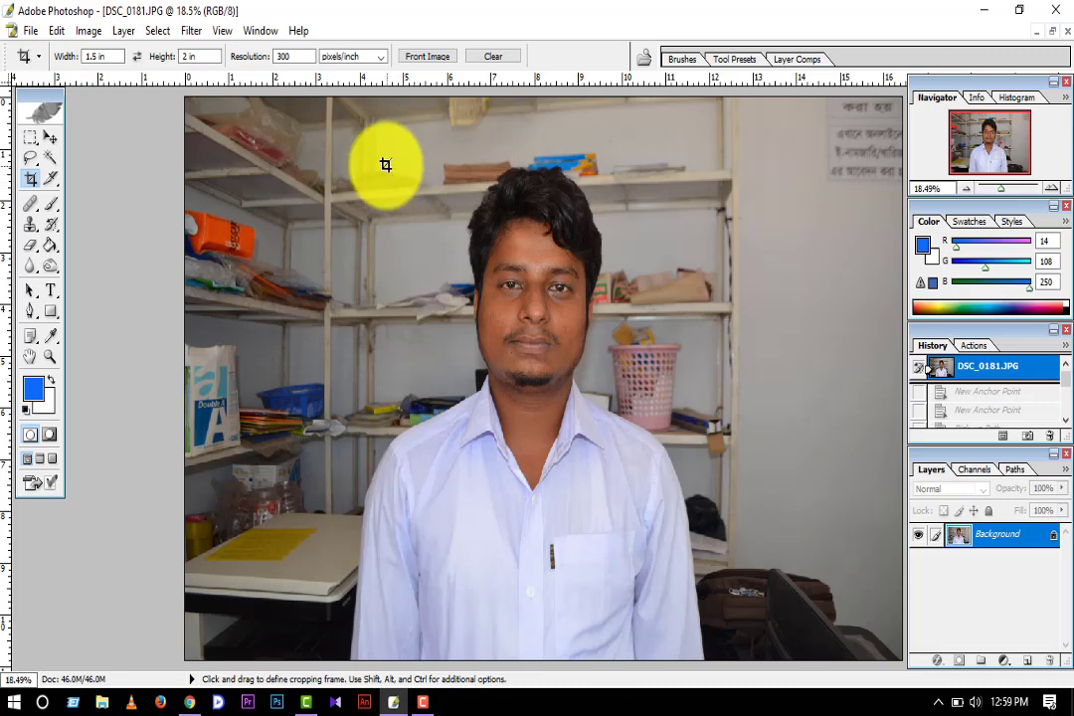
{"action": "left_click_drag", "start_coordinate": [386, 164], "coordinate": [791, 614]}
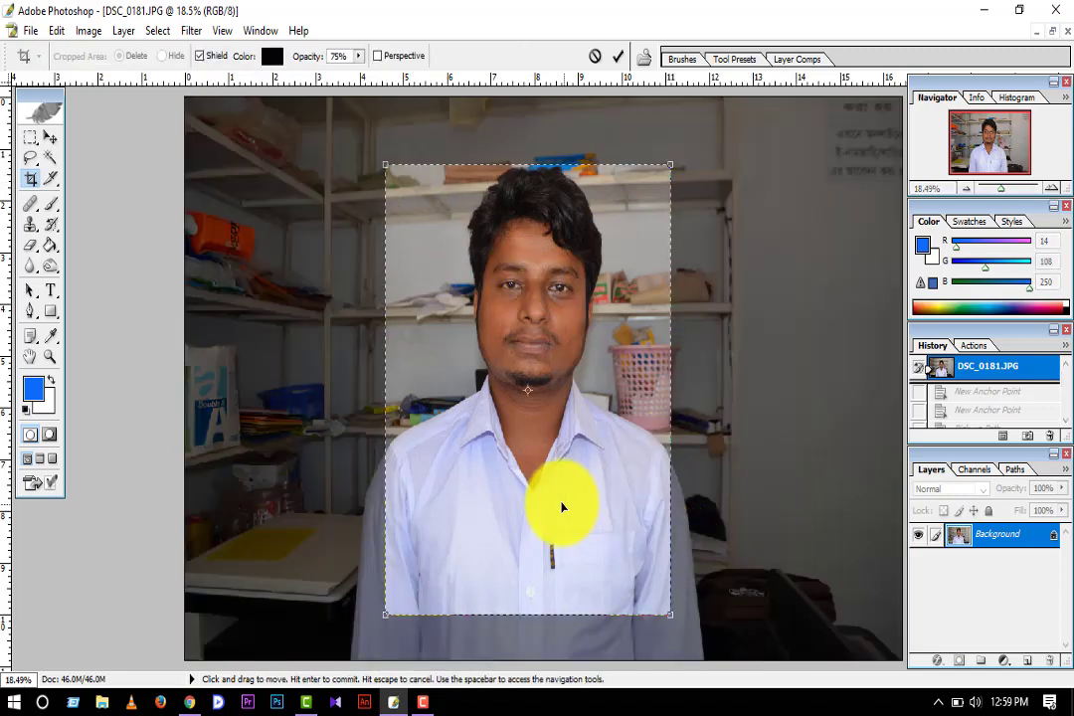
{"action": "left_click_drag", "start_coordinate": [561, 503], "coordinate": [565, 501]}
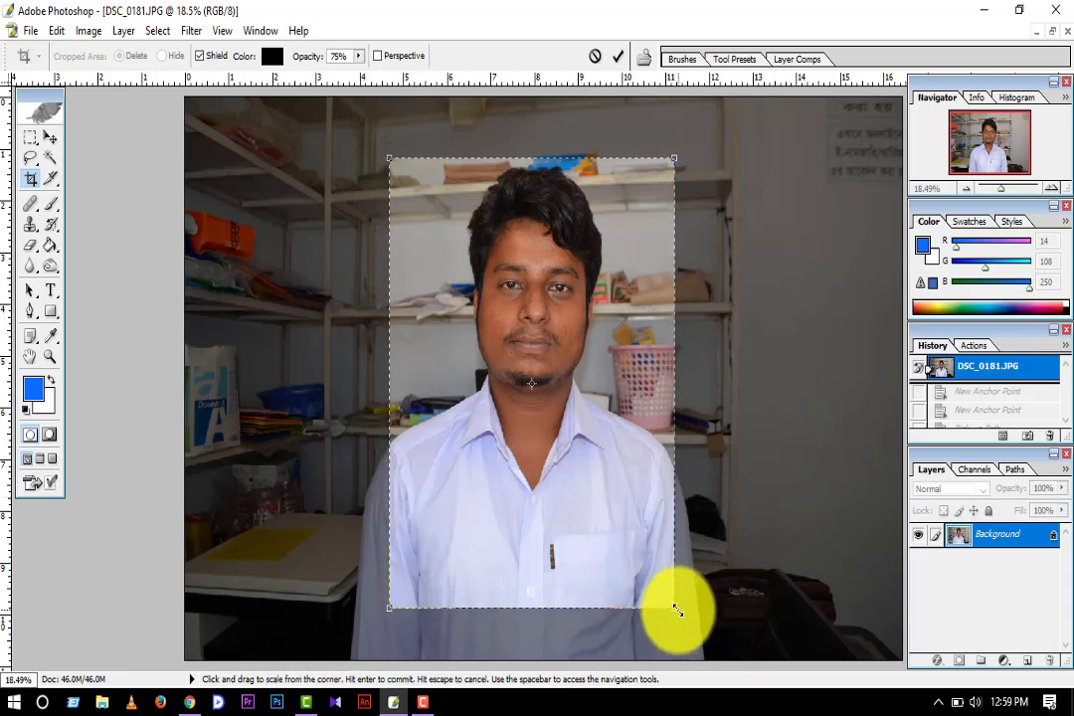
{"action": "left_click_drag", "start_coordinate": [676, 609], "coordinate": [674, 588]}
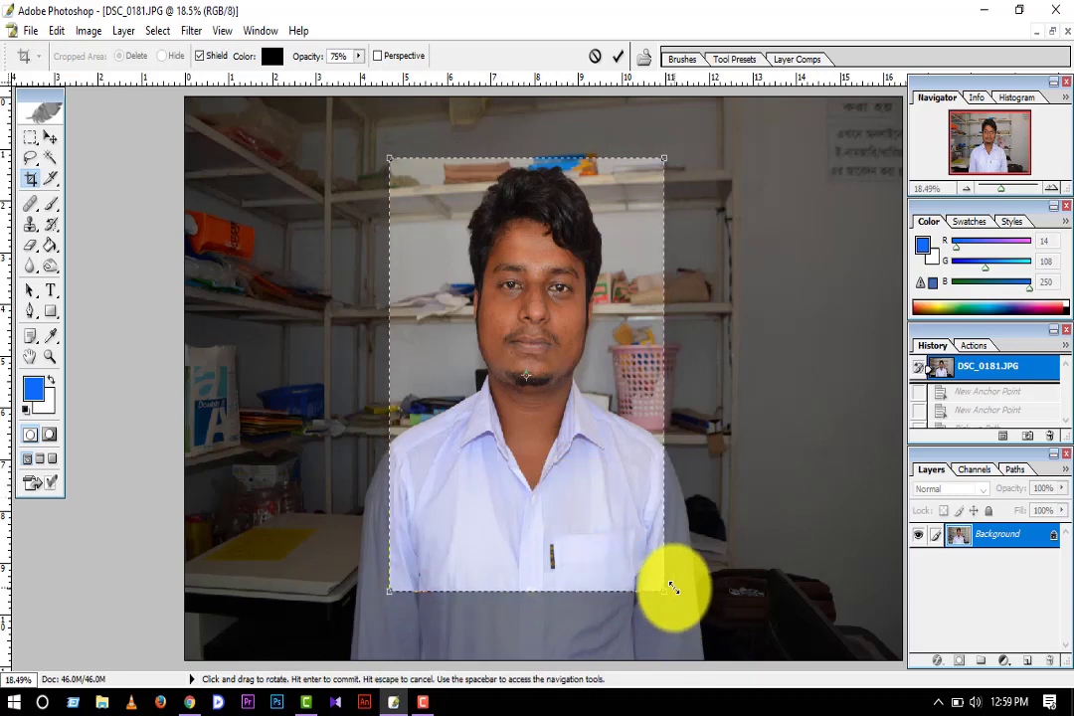
{"action": "key", "text": "Right"}
{"action": "key", "text": "Right"}
{"action": "key", "text": "Right"}
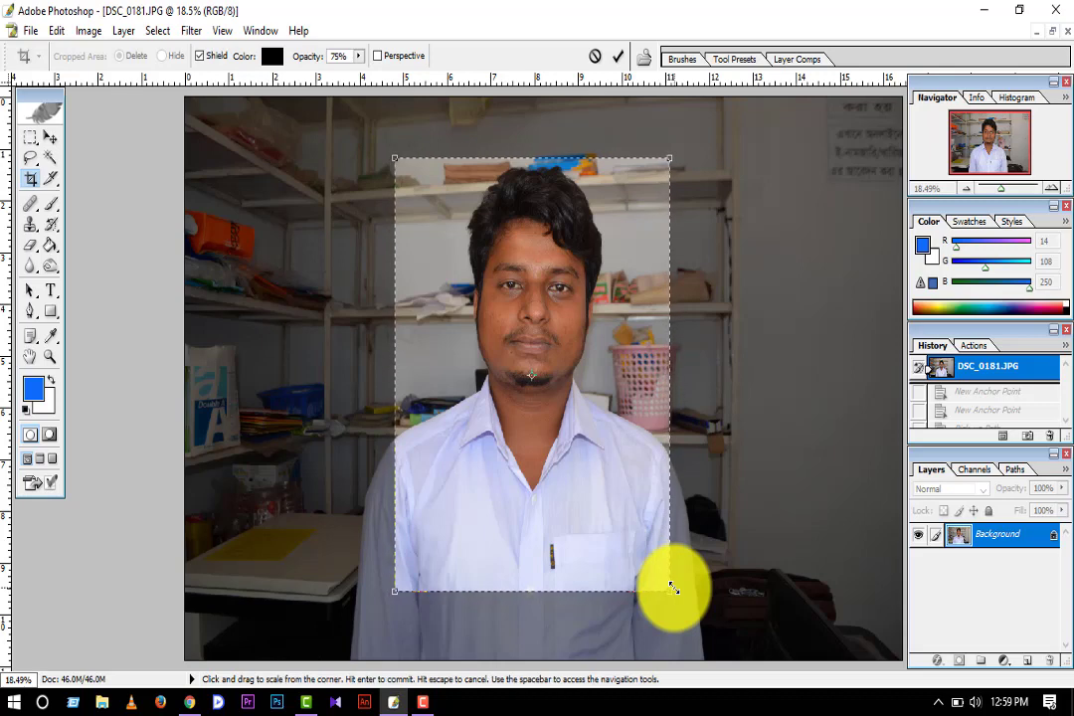
- Apply the crop, fit the portrait on screen, and add empty Layer 1 above Background
{"action": "key", "text": "Return"}
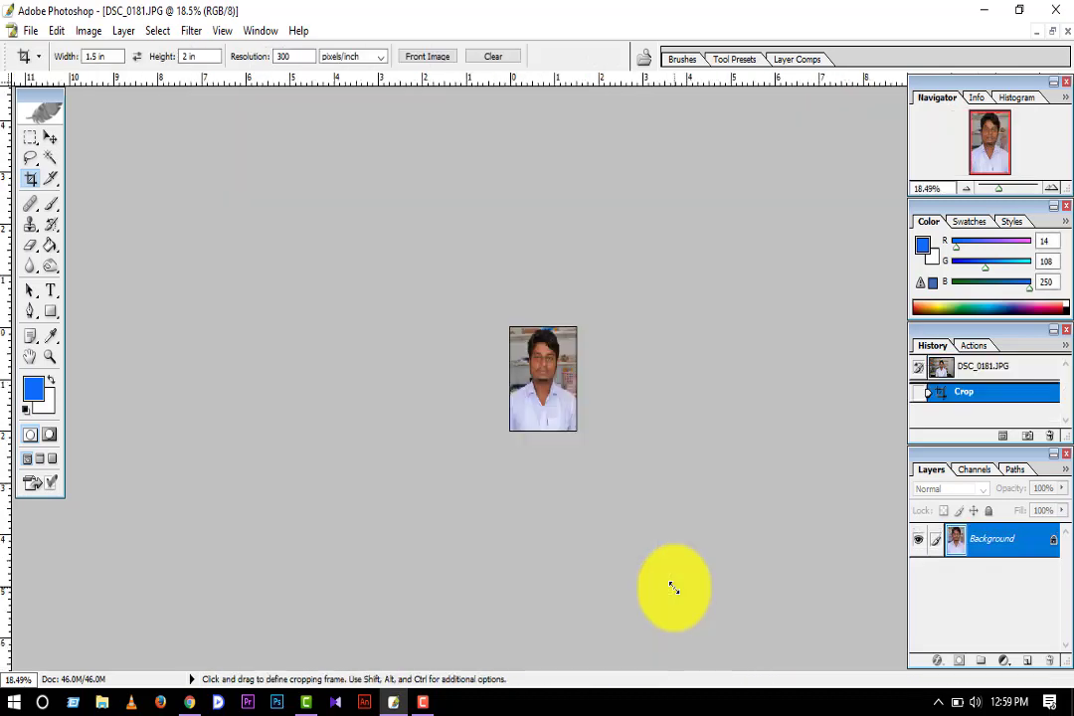
{"action": "key", "text": "ctrl+0"}
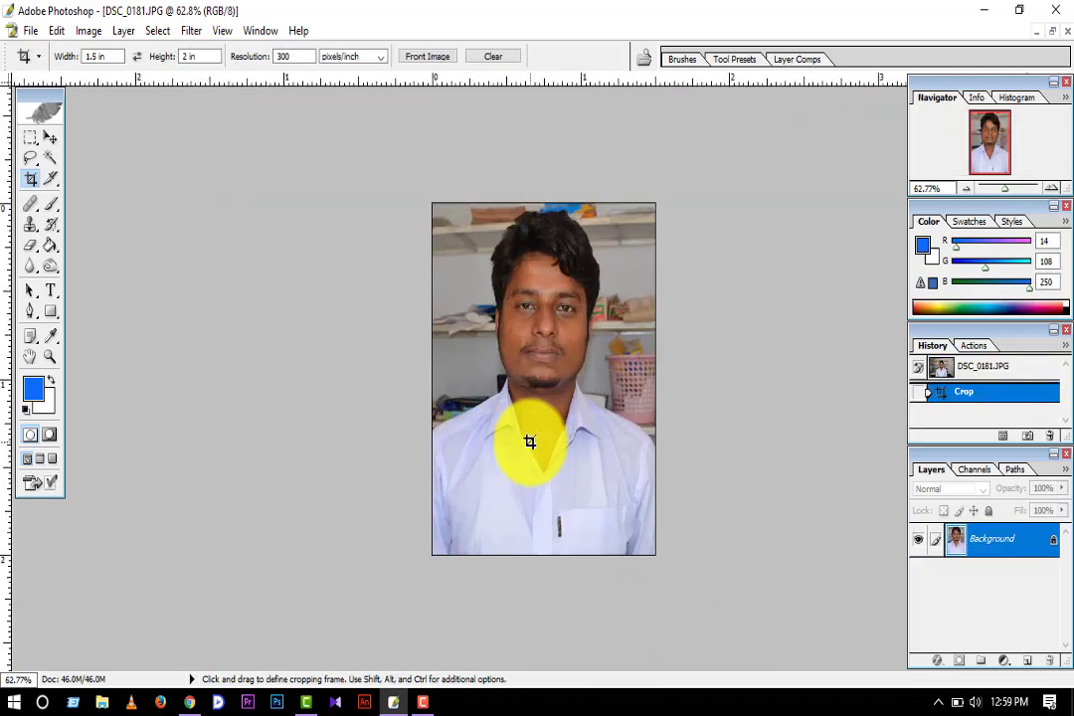
{"action": "scroll", "coordinate": [529, 443], "scroll_direction": "up", "scroll_amount": 2}
{"action": "scroll", "coordinate": [529, 442], "scroll_direction": "up", "scroll_amount": 3}
{"action": "scroll", "coordinate": [529, 442], "scroll_direction": "down", "scroll_amount": 3}
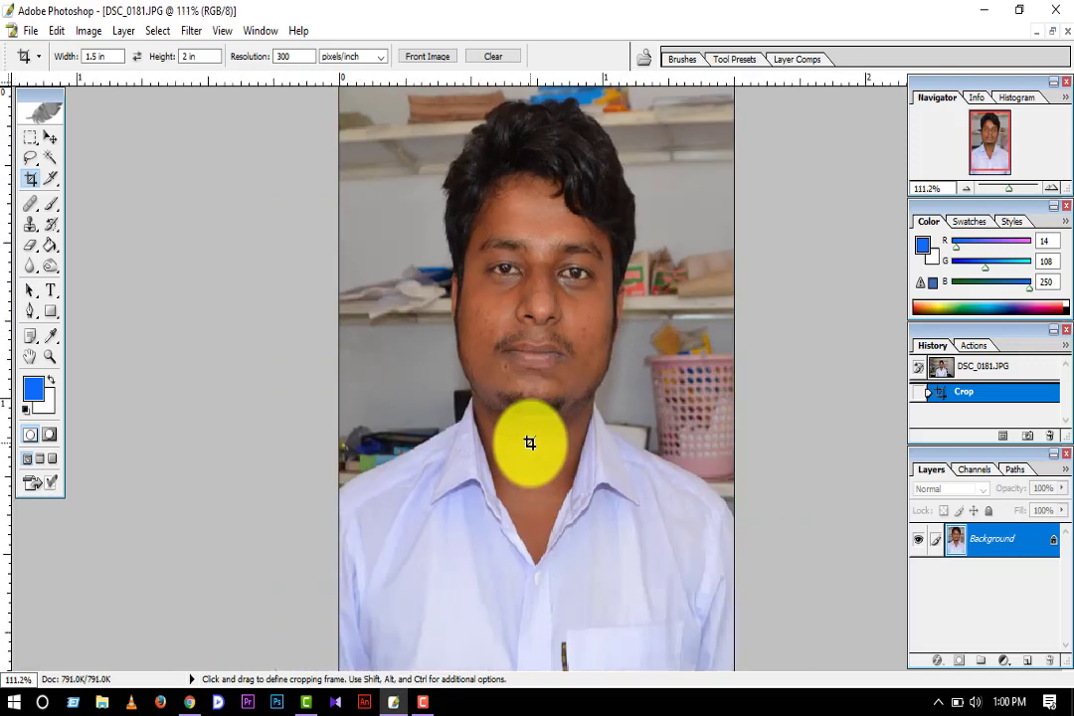
{"action": "scroll", "coordinate": [529, 442], "scroll_direction": "down", "scroll_amount": 2}
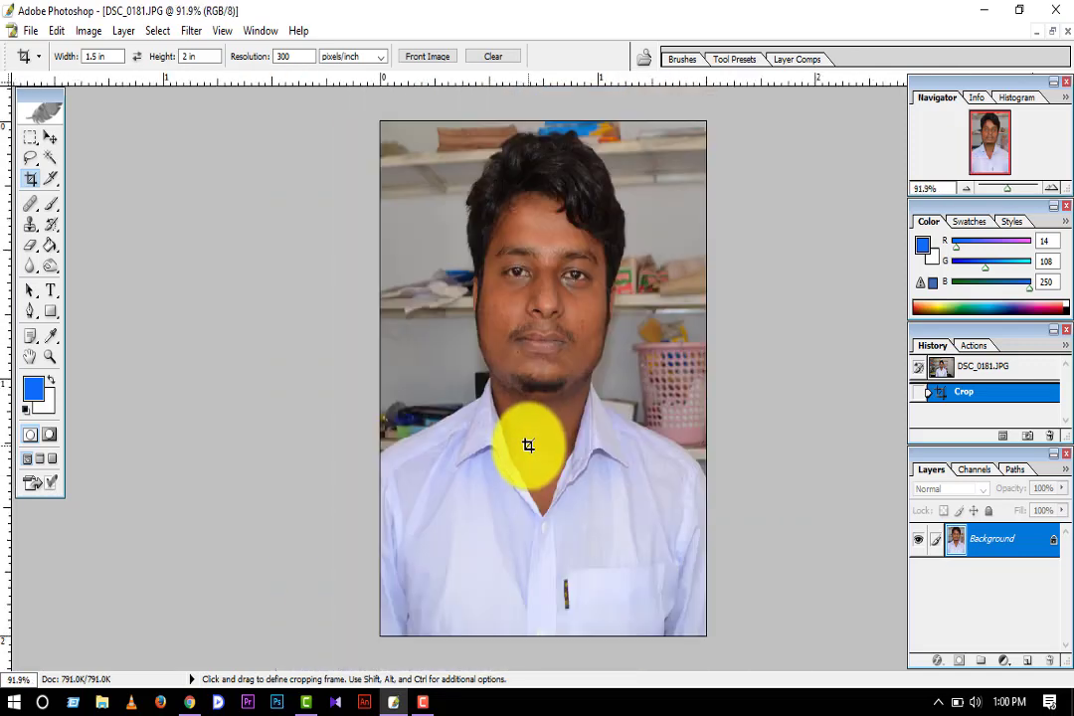
{"action": "scroll", "coordinate": [528, 445], "scroll_direction": "down", "scroll_amount": 1}
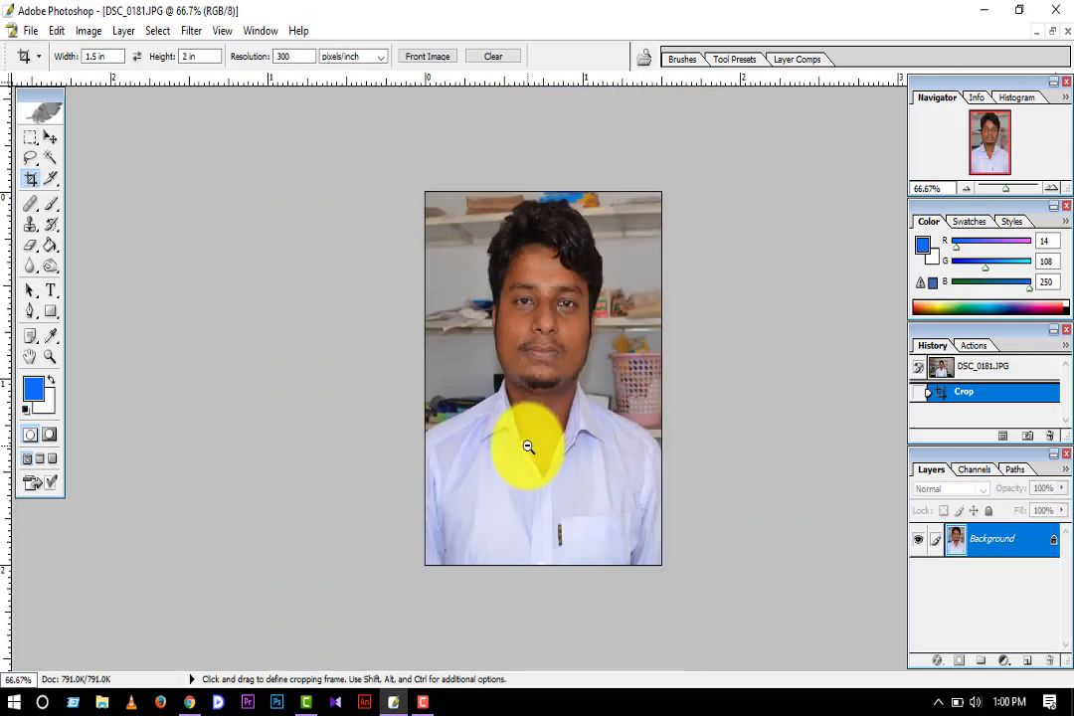
{"action": "scroll", "coordinate": [527, 446], "scroll_direction": "up", "scroll_amount": 1}
{"action": "scroll", "coordinate": [527, 446], "scroll_direction": "up", "scroll_amount": 1}
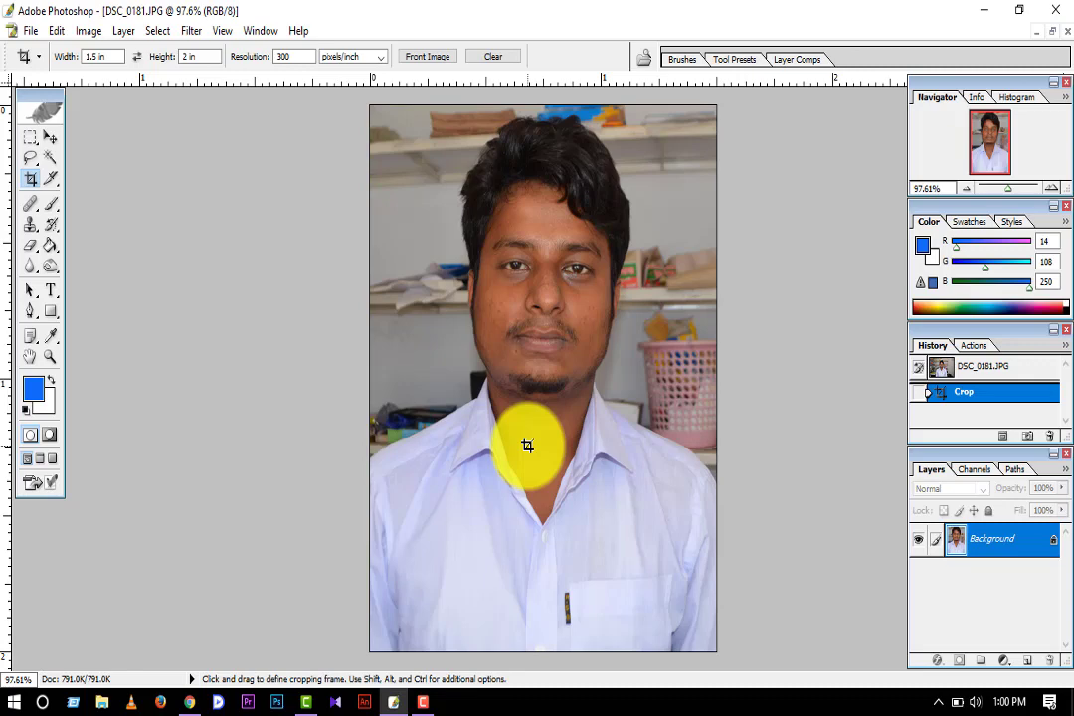
{"action": "left_click", "coordinate": [1026, 662]}
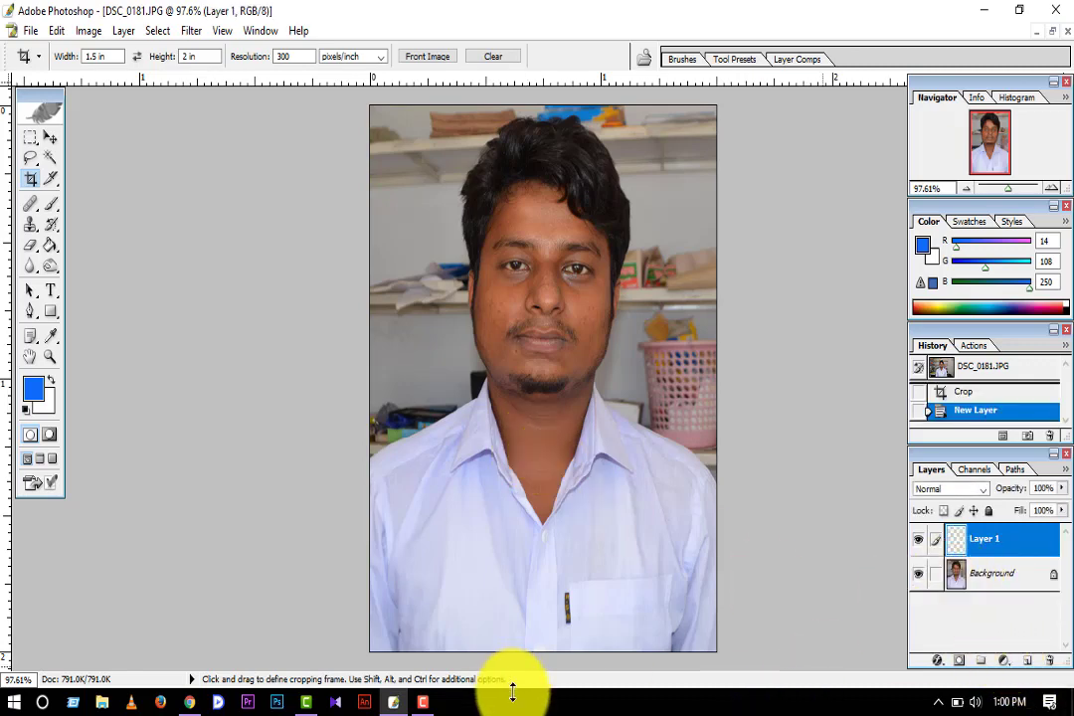
{"action": "left_click", "coordinate": [307, 702]}
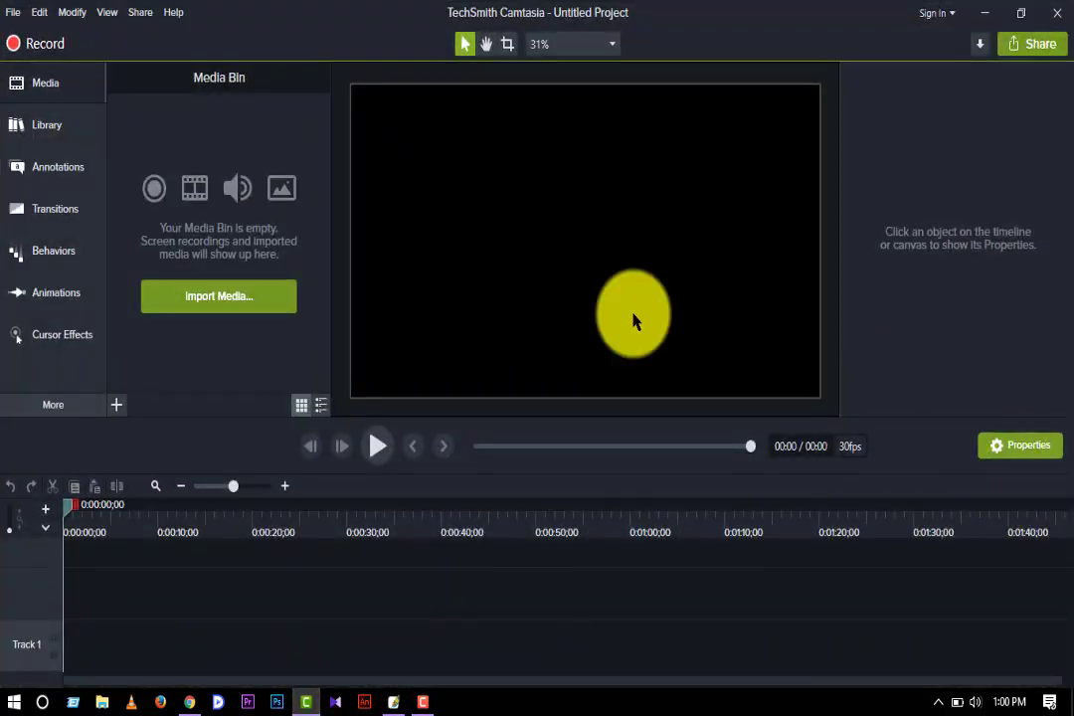
{"action": "left_click", "coordinate": [308, 702]}
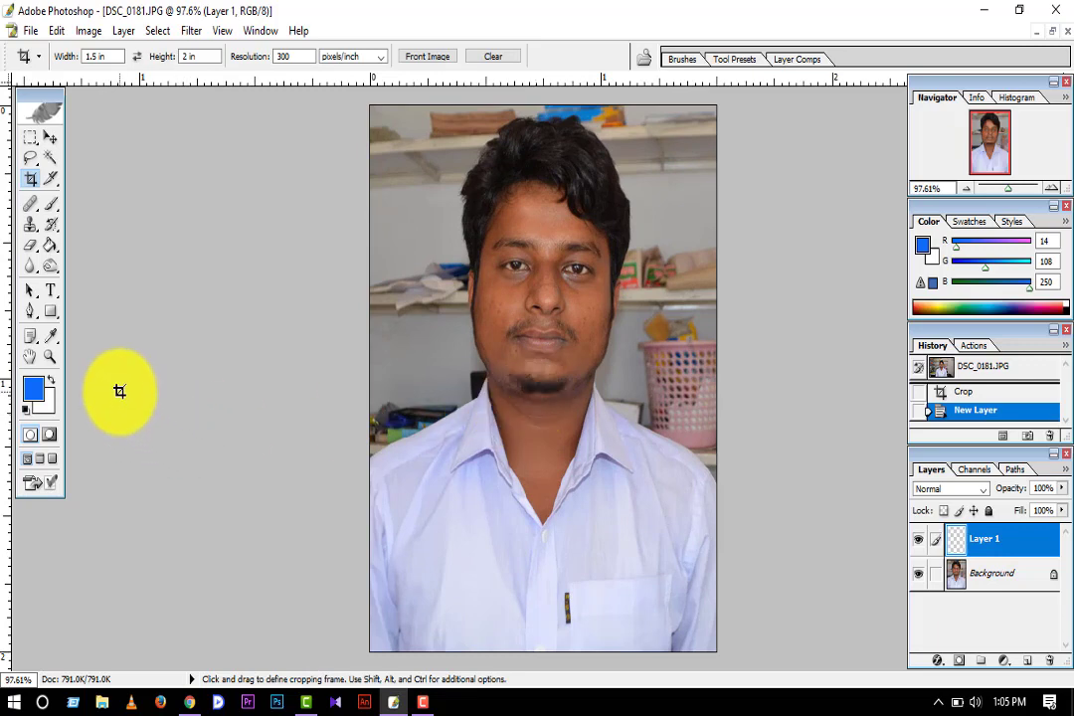
- Switch from the Pen tool to the Polygonal Lasso tool
{"action": "left_click", "coordinate": [29, 312]}
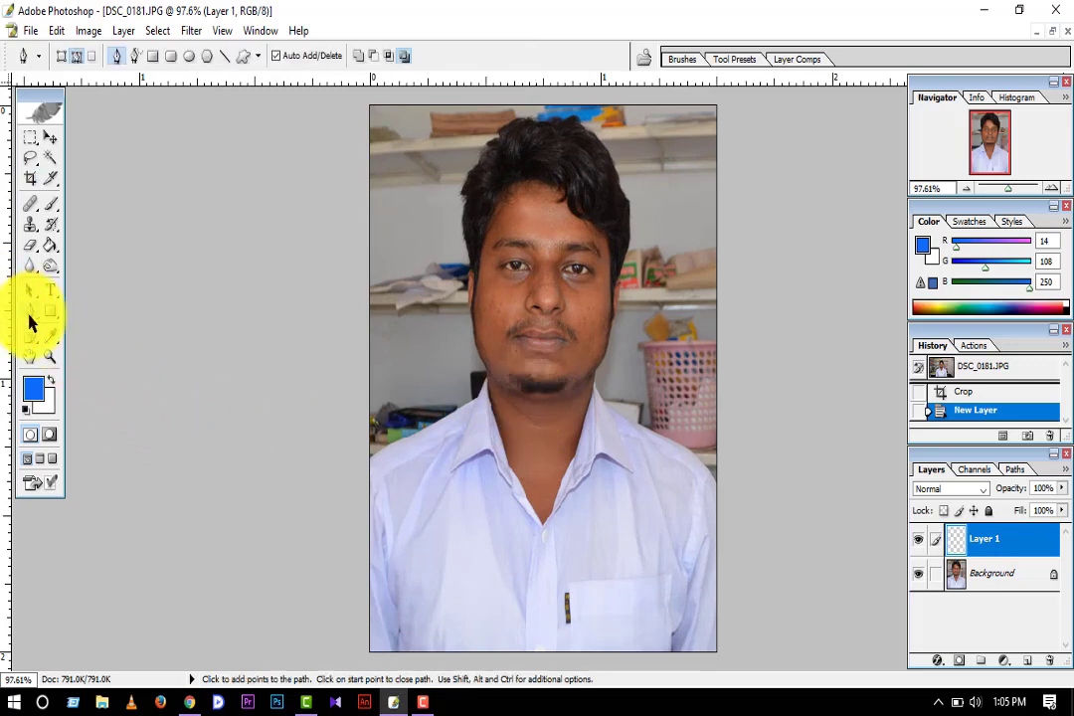
{"action": "right_click", "coordinate": [30, 321]}
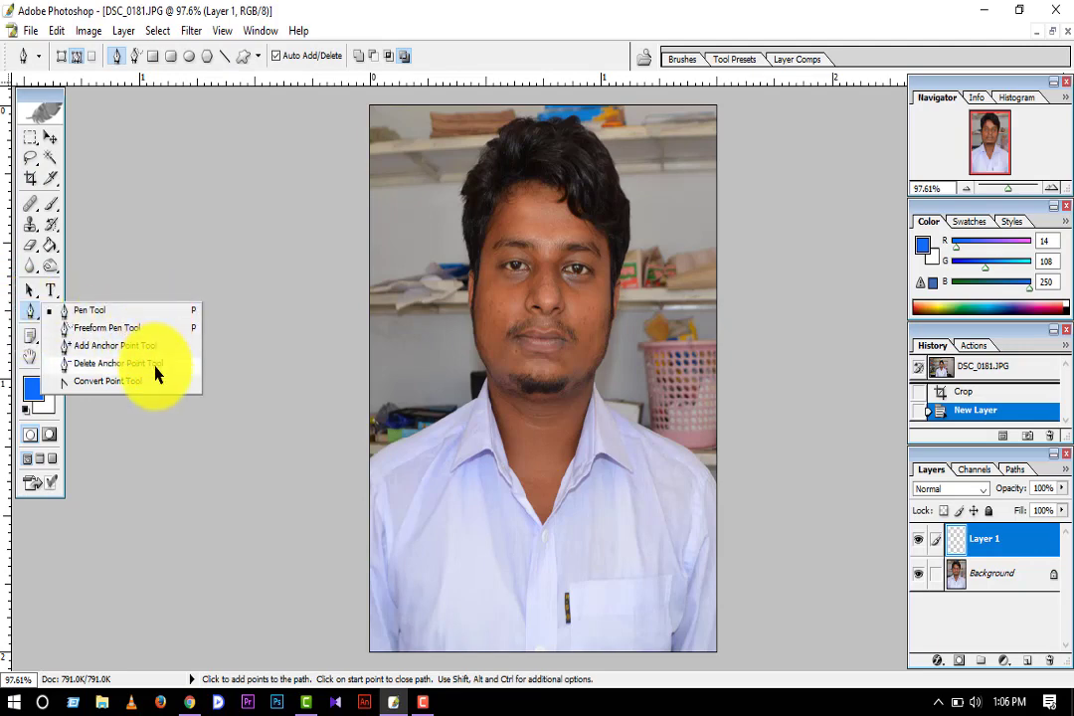
{"action": "left_click", "coordinate": [98, 312]}
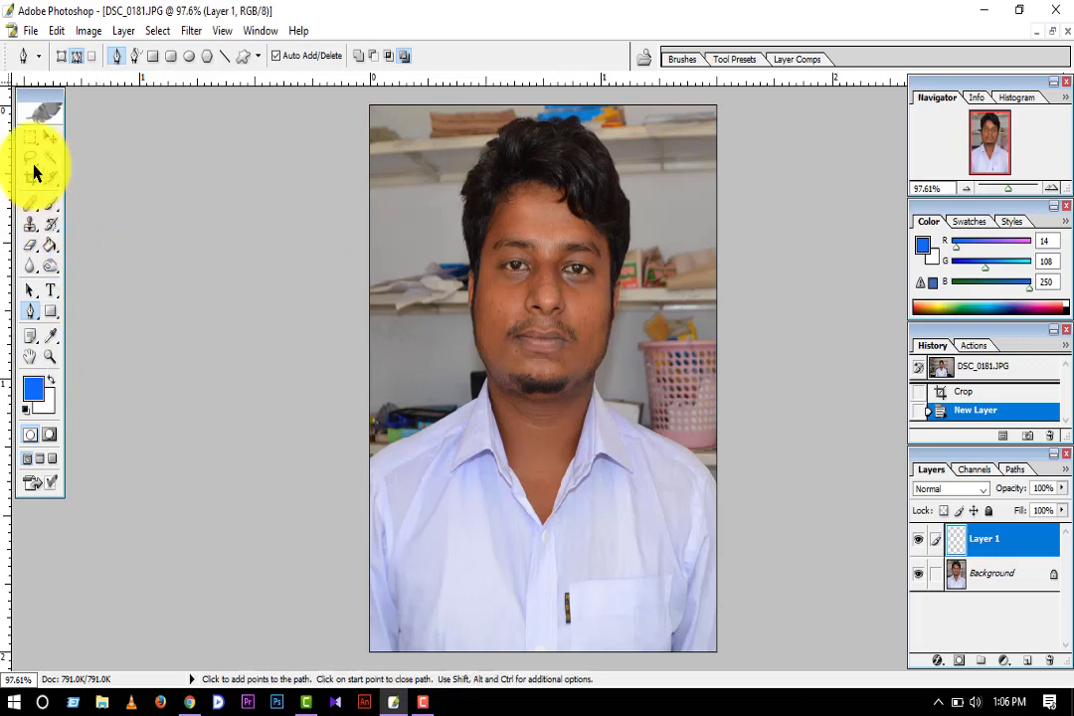
{"action": "left_click_drag", "start_coordinate": [31, 159], "coordinate": [116, 182]}
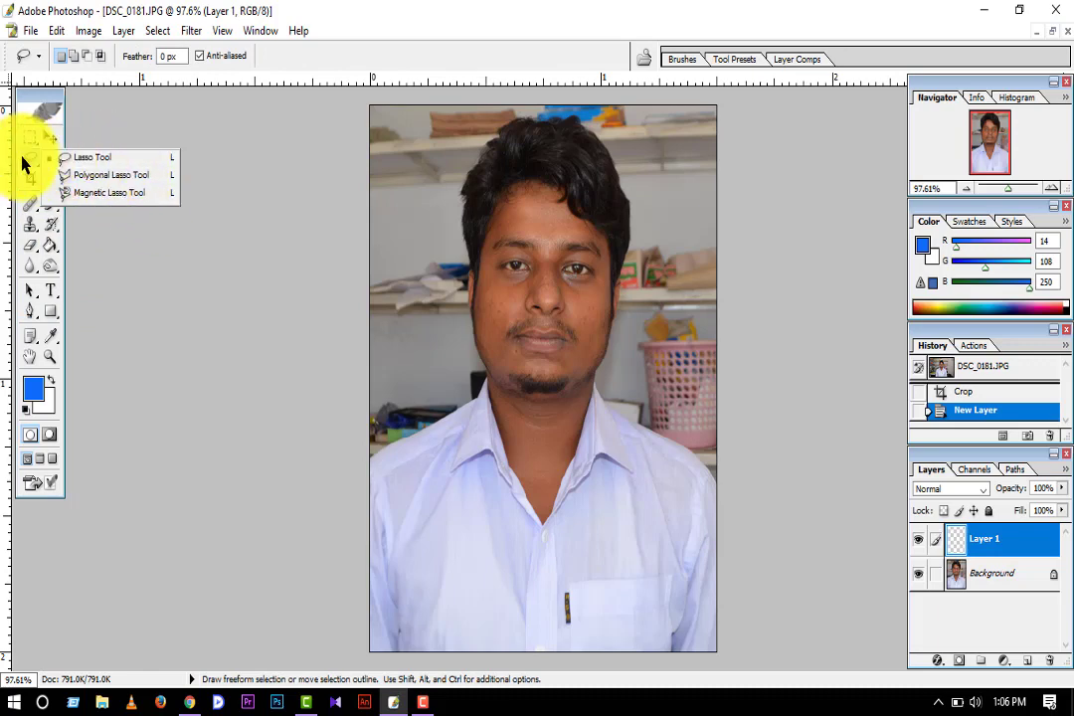
{"action": "left_click", "coordinate": [78, 181]}
- Start a polygonal lasso outline along the left shoulder and cheek, then cancel it
{"action": "left_click", "coordinate": [338, 423]}
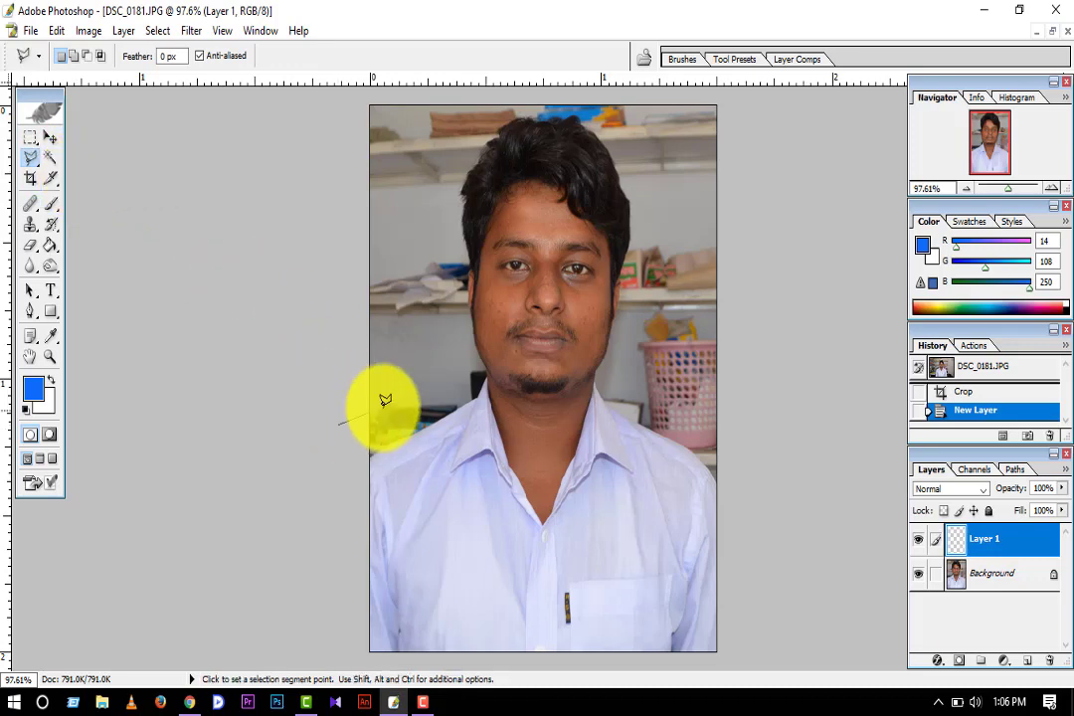
{"action": "left_click", "coordinate": [423, 402]}
{"action": "left_click", "coordinate": [463, 352]}
{"action": "left_click", "coordinate": [455, 314]}
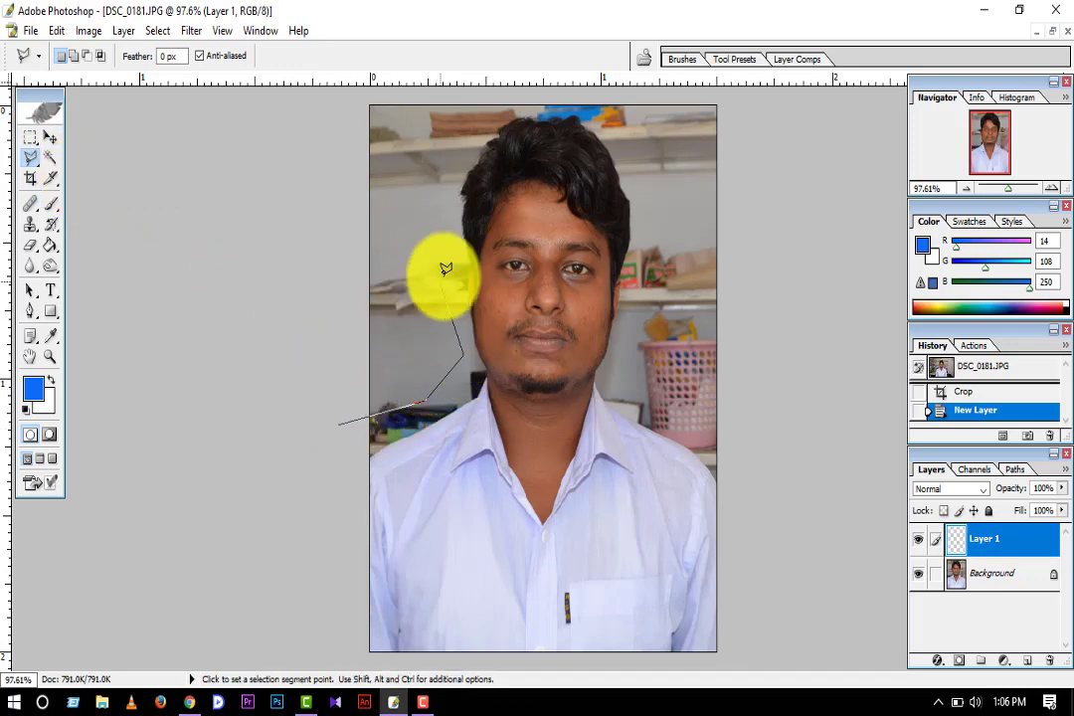
{"action": "left_click", "coordinate": [438, 267]}
{"action": "left_click", "coordinate": [416, 250]}
{"action": "left_click", "coordinate": [396, 291]}
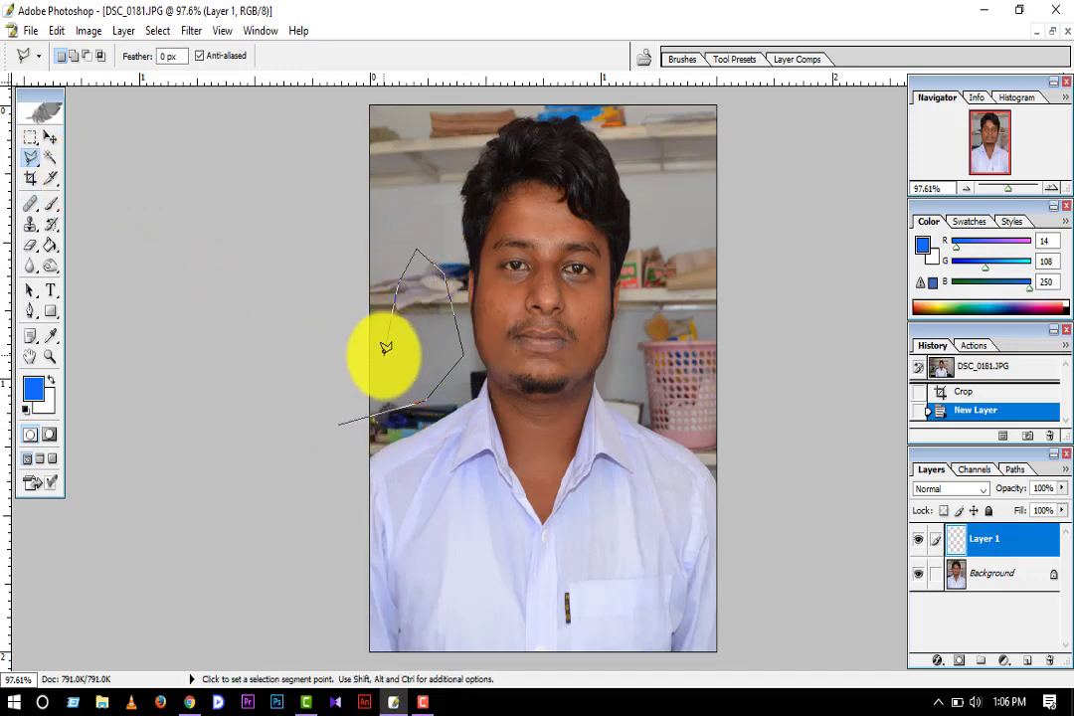
{"action": "key", "text": "BackSpace"}
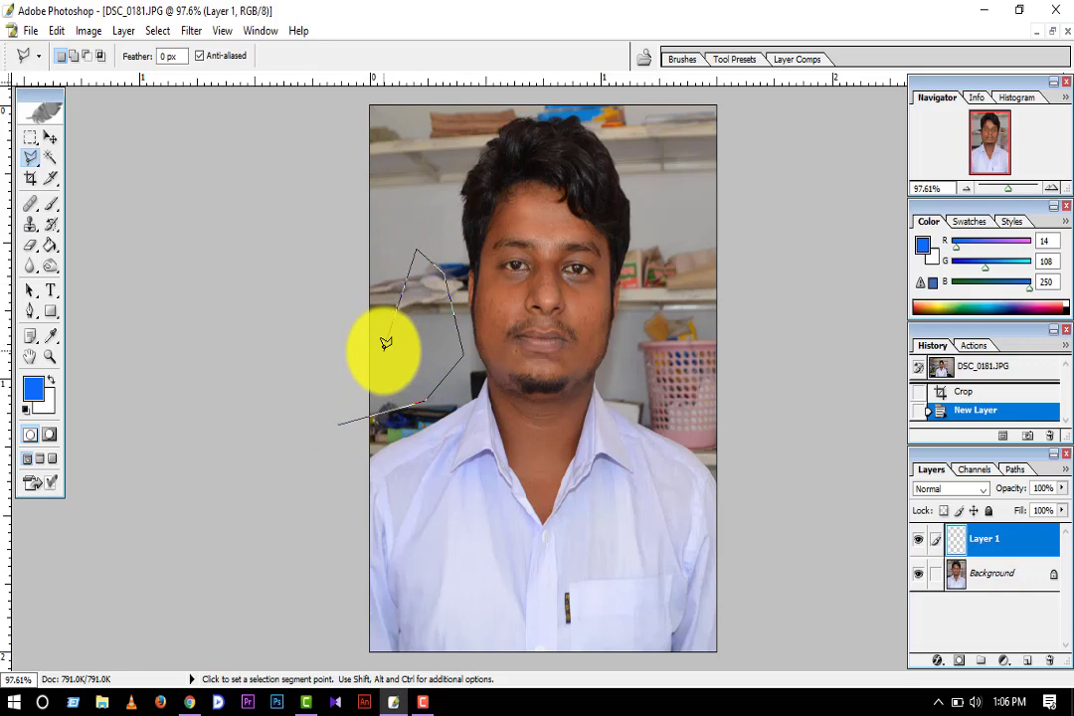
{"action": "key", "text": "BackSpace"}
{"action": "key", "text": "BackSpace"}
{"action": "key", "text": "BackSpace"}
{"action": "key", "text": "BackSpace"}
{"action": "key", "text": "Escape"}
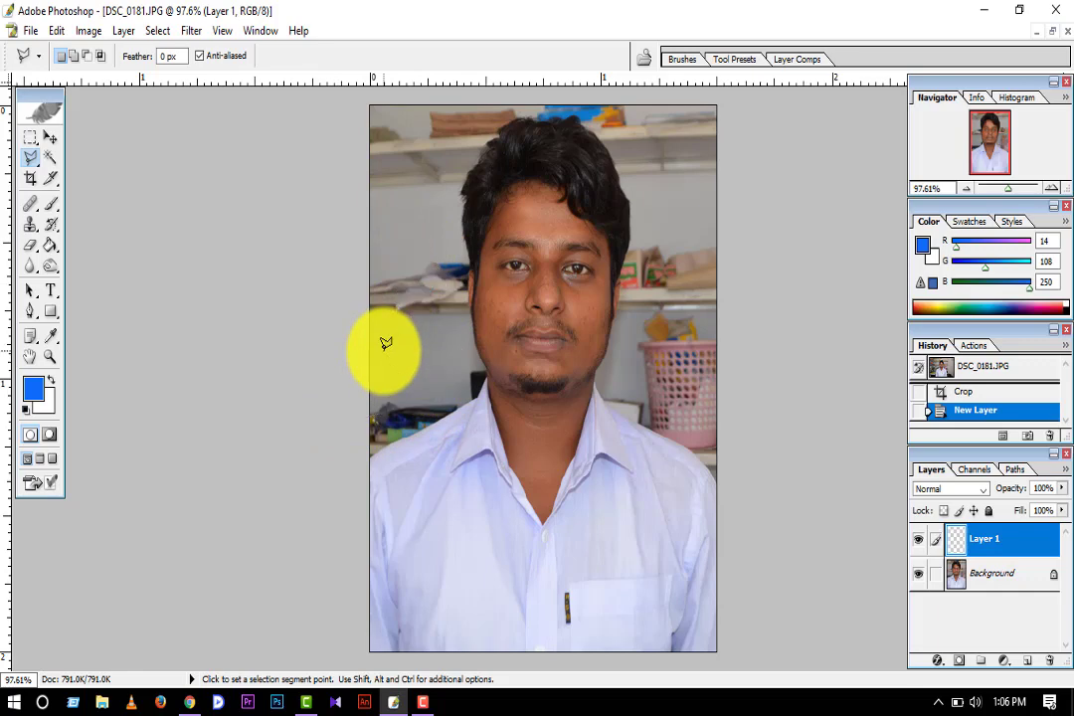
- Select the Pen tool, zoom in, and start the path at the left shoulder edge
{"action": "left_click", "coordinate": [29, 313]}
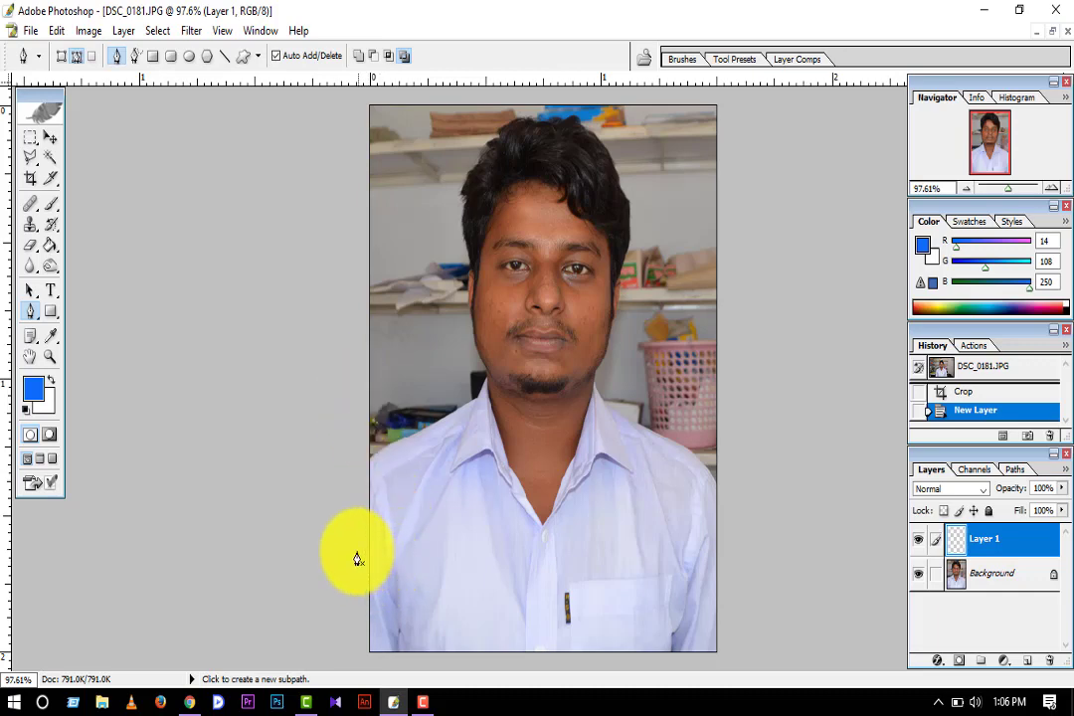
{"action": "left_click", "coordinate": [367, 522], "text": "ctrl"}
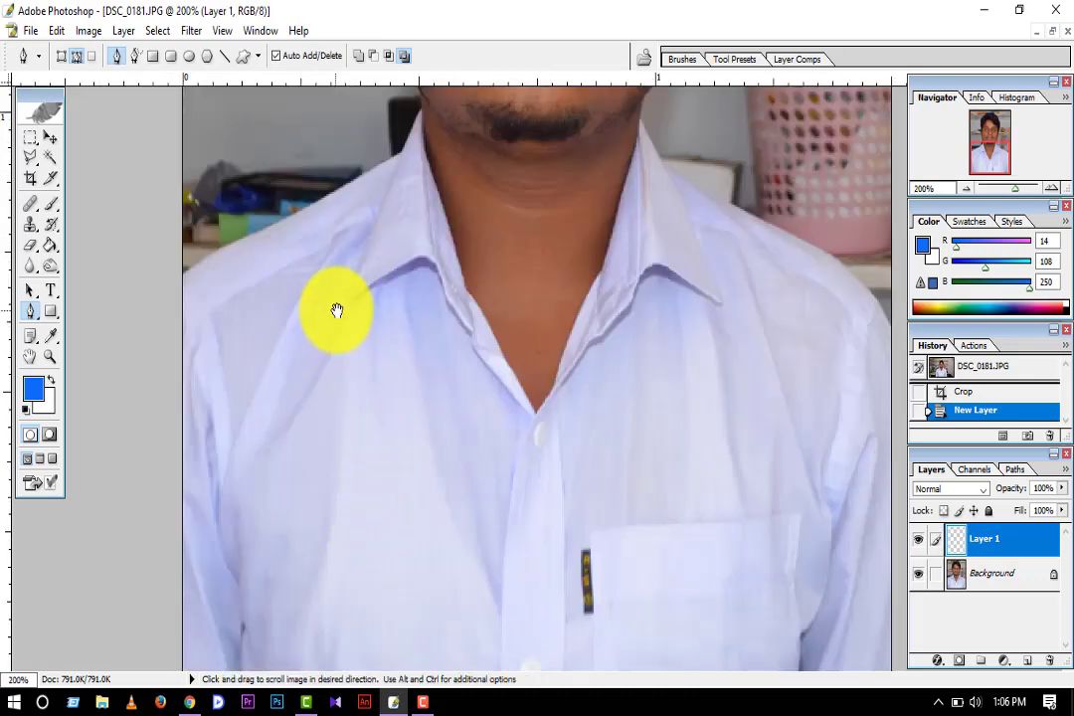
{"action": "key", "text": "ctrl+plus"}
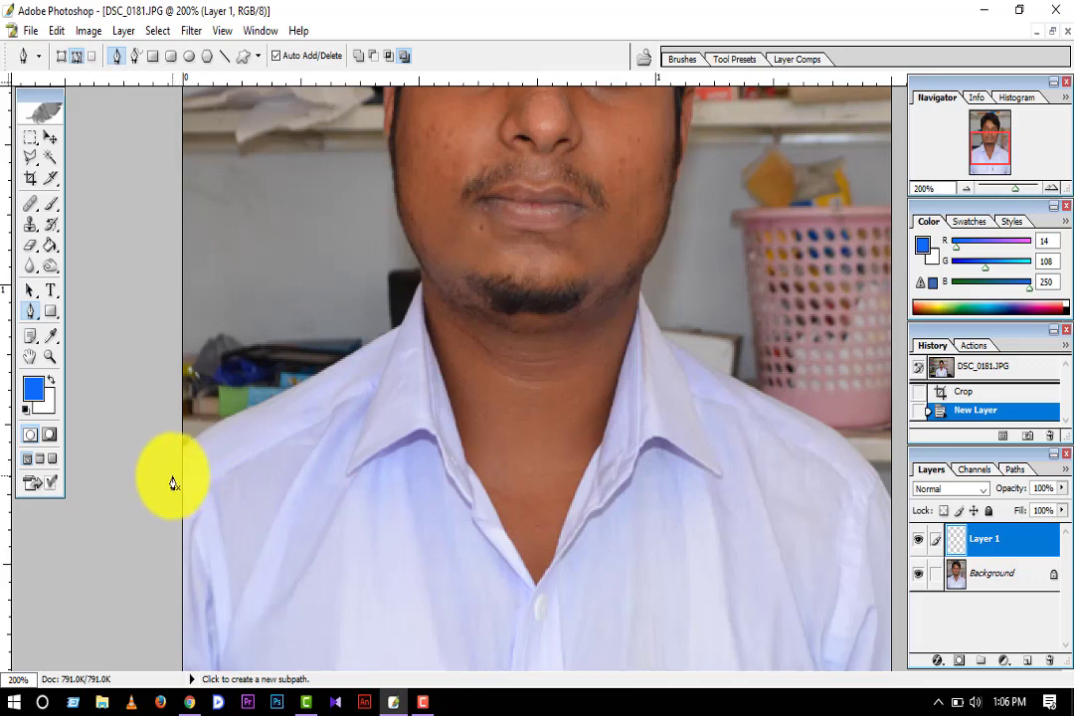
{"action": "left_click", "coordinate": [171, 483]}
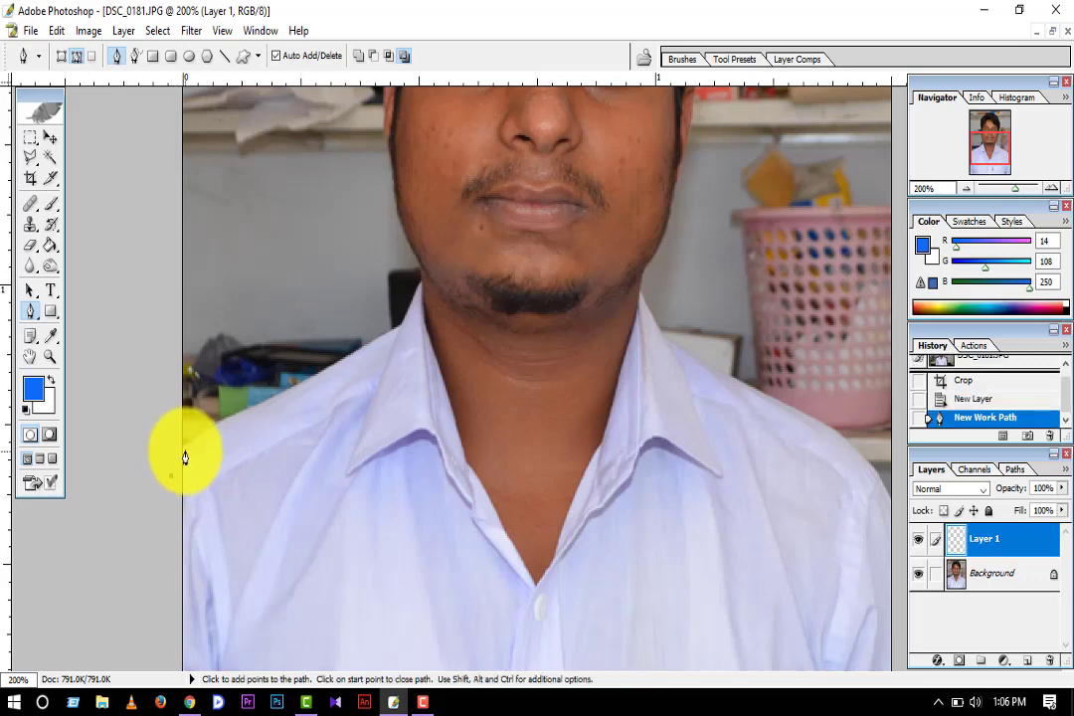
{"action": "left_click_drag", "start_coordinate": [181, 455], "coordinate": [202, 454]}
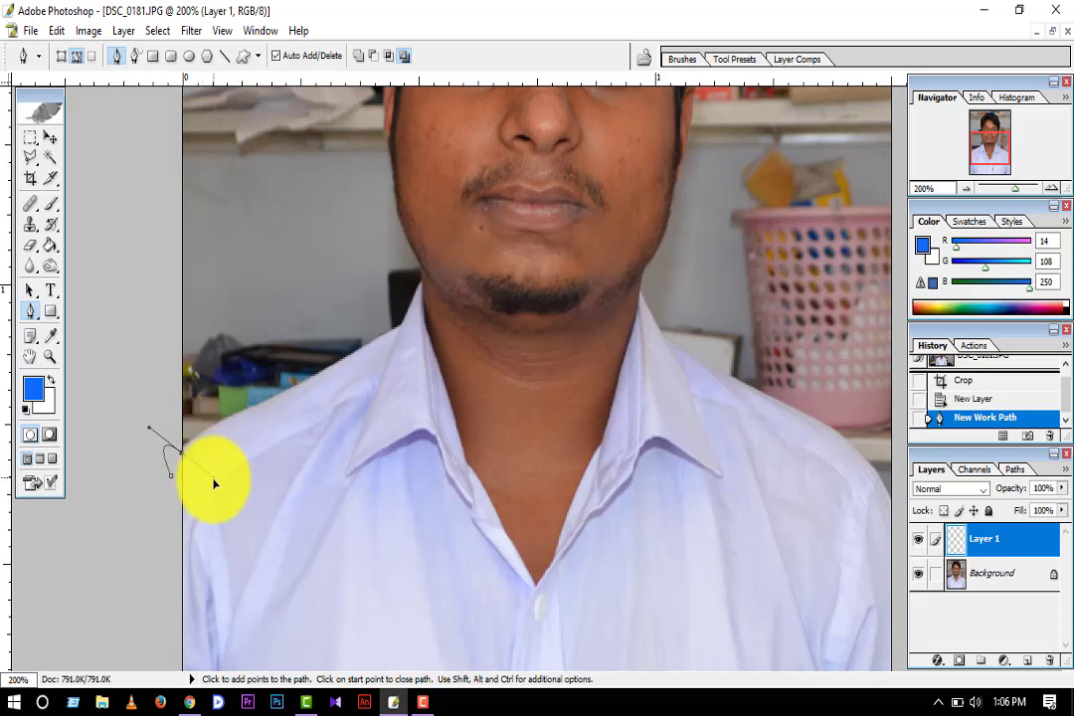
{"action": "mouse_move", "coordinate": [202, 454]}
{"action": "left_mouse_down"}
{"action": "mouse_move", "coordinate": [348, 525]}
{"action": "mouse_move", "coordinate": [248, 441]}
{"action": "mouse_move", "coordinate": [237, 568]}
{"action": "left_mouse_up"}
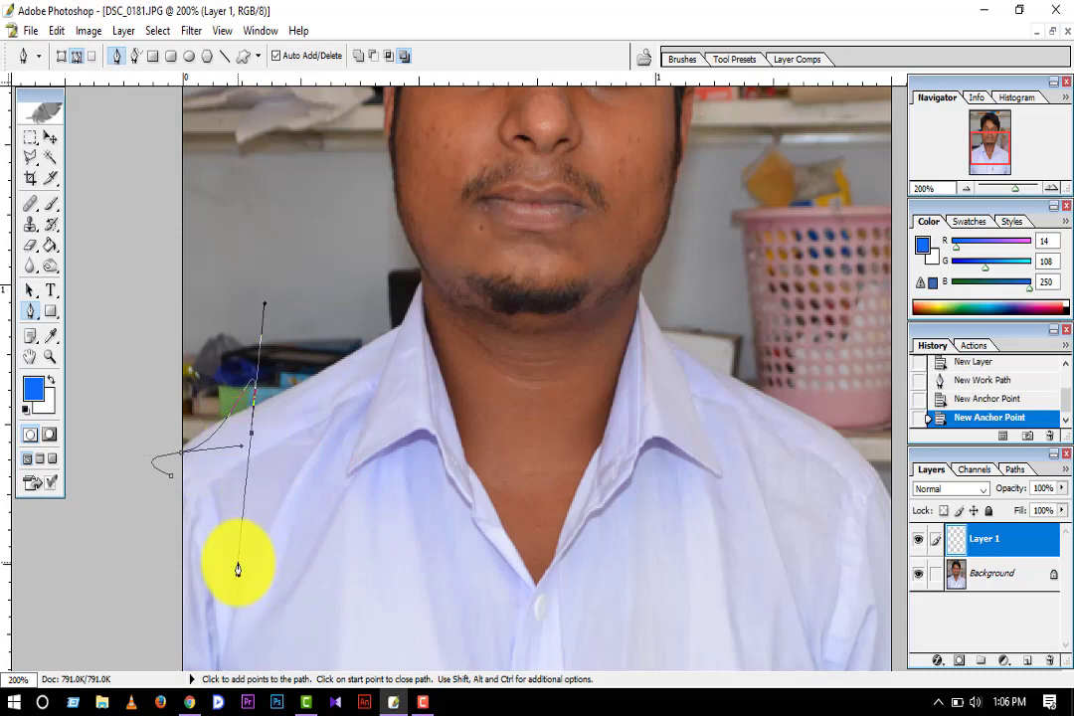
{"action": "key", "text": "ctrl+z"}
{"action": "key", "text": "ctrl+z"}
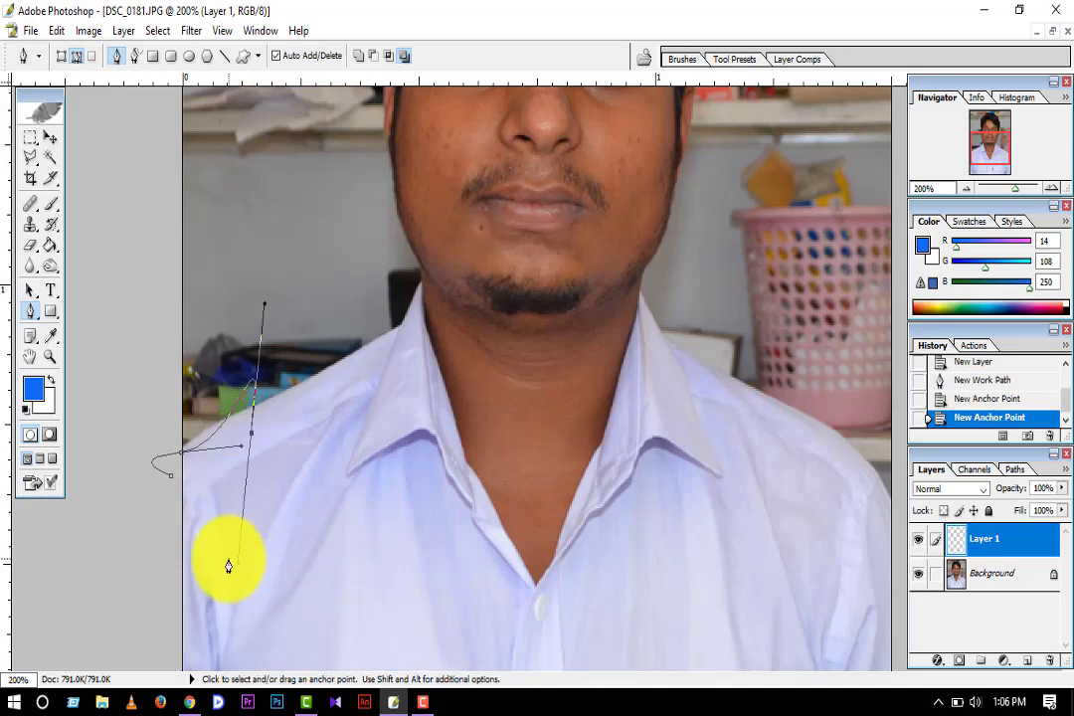
{"action": "key", "text": "ctrl+alt+z"}
{"action": "key", "text": "ctrl+alt+z"}
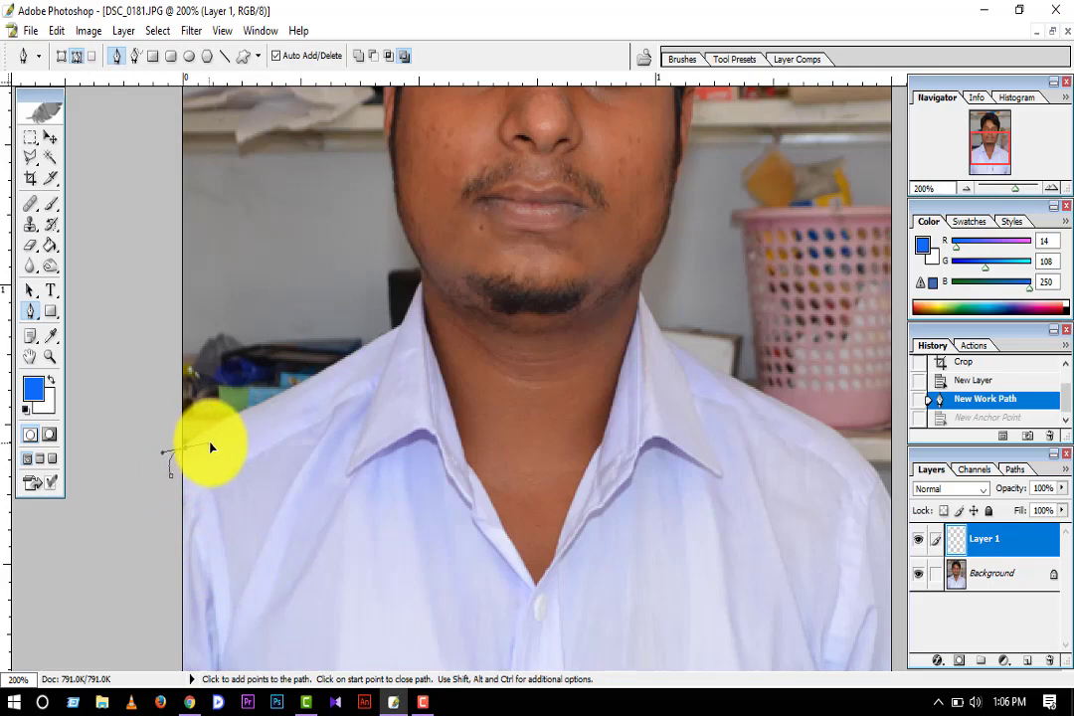
{"action": "left_click", "coordinate": [198, 464]}
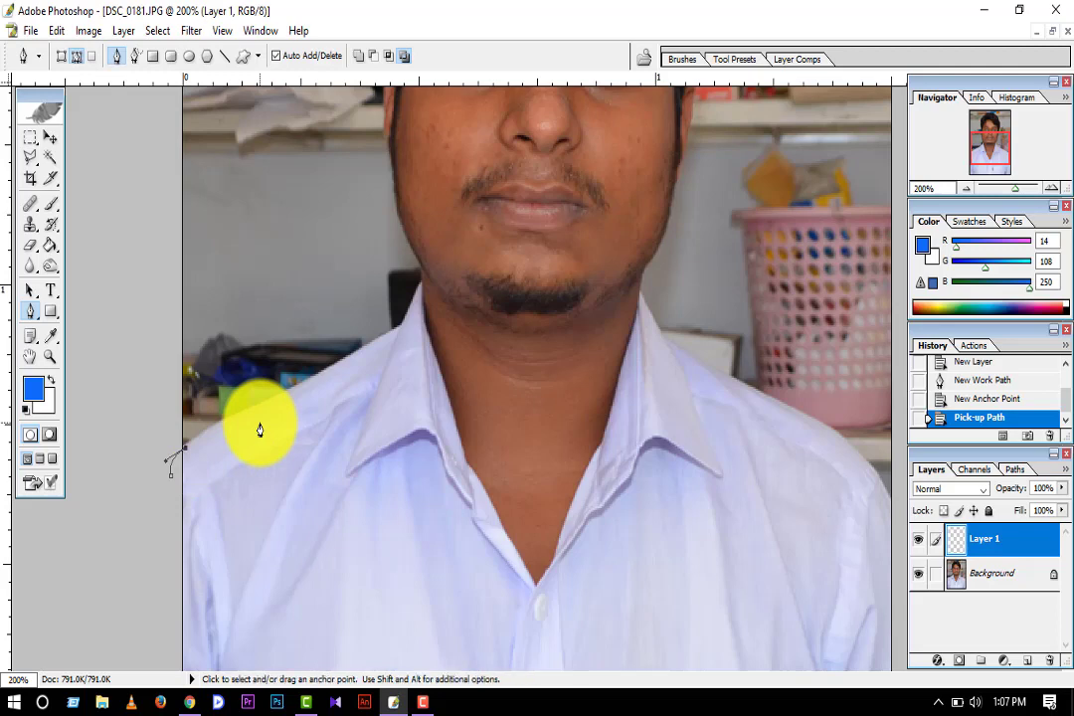
{"action": "key", "text": "ctrl+z"}
- Place path anchors up the left shoulder to the collar and jaw
{"action": "left_click_drag", "start_coordinate": [343, 362], "coordinate": [516, 272]}
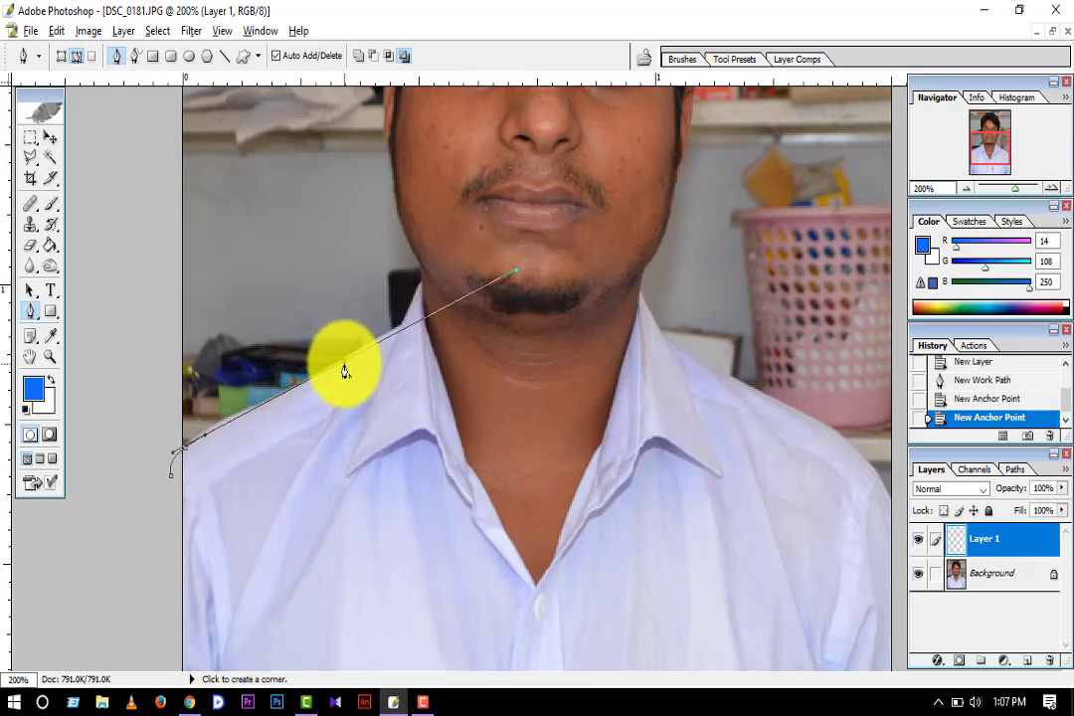
{"action": "left_click", "coordinate": [399, 325]}
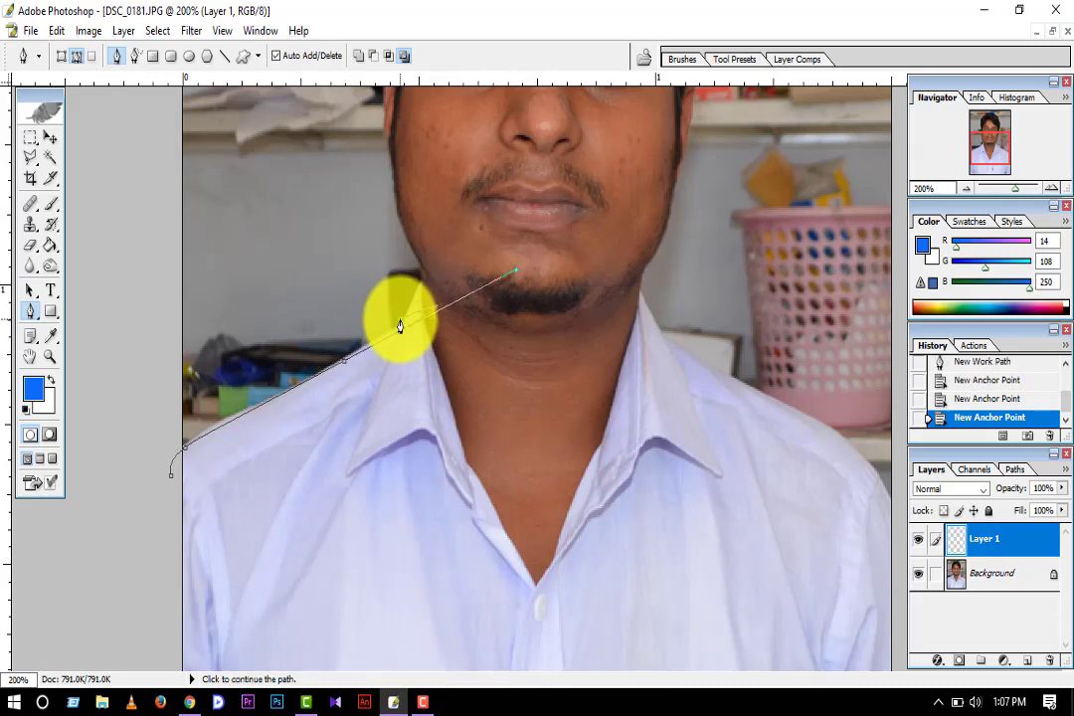
{"action": "left_click_drag", "start_coordinate": [402, 326], "coordinate": [377, 285]}
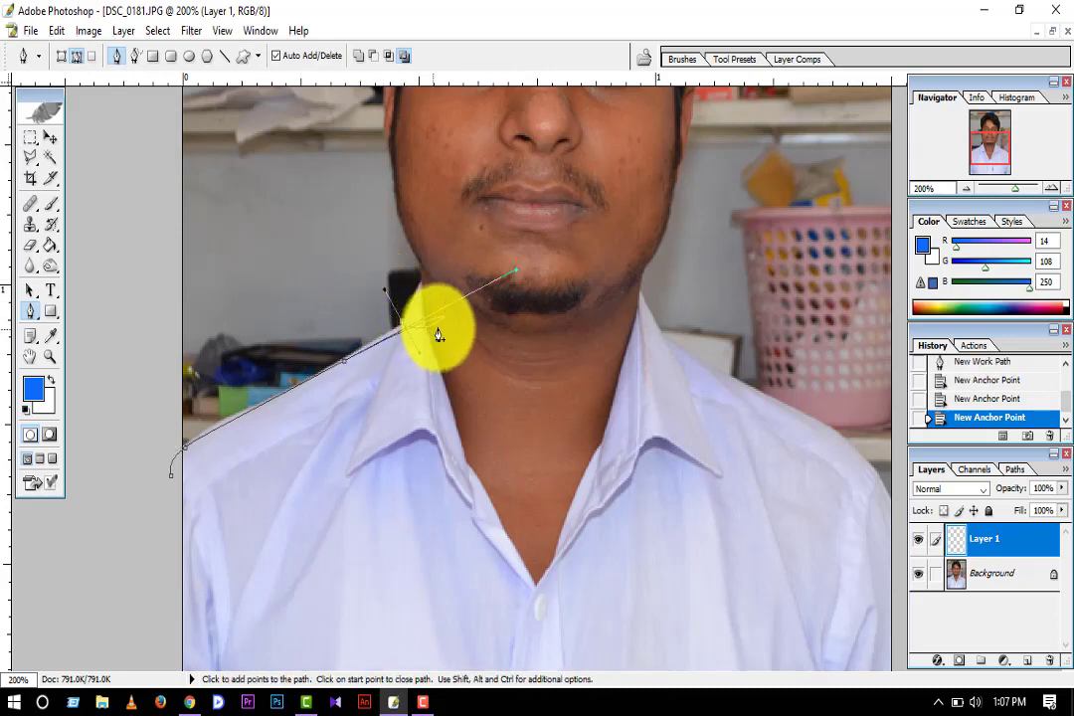
{"action": "key", "text": "ctrl+z"}
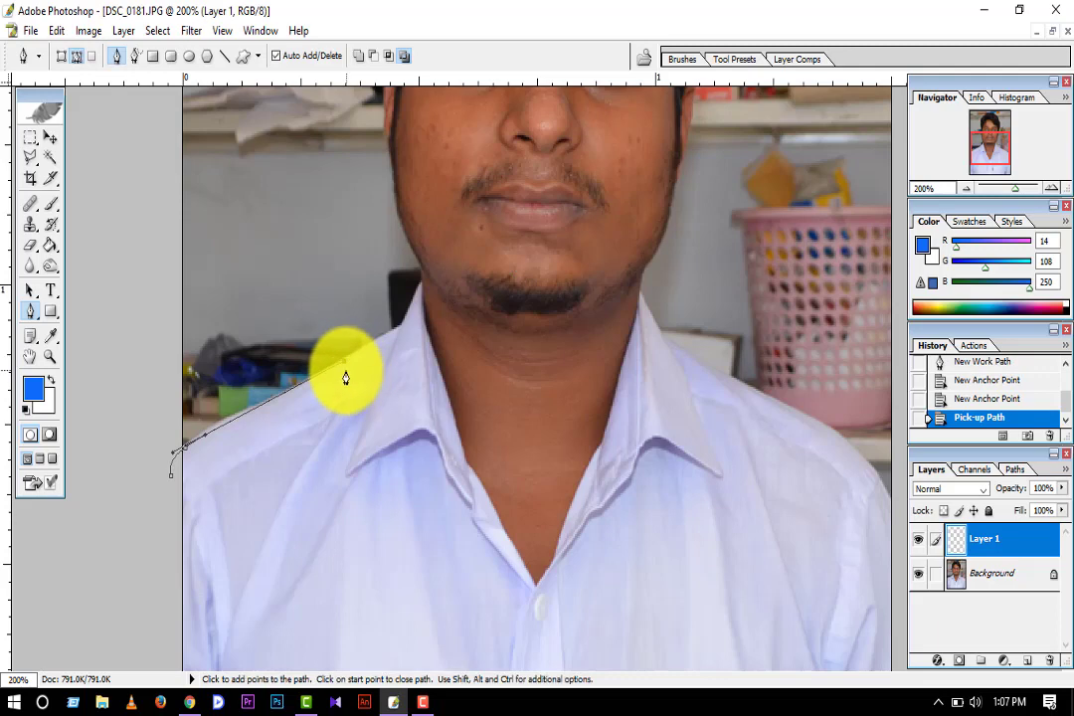
{"action": "left_click", "coordinate": [401, 334]}
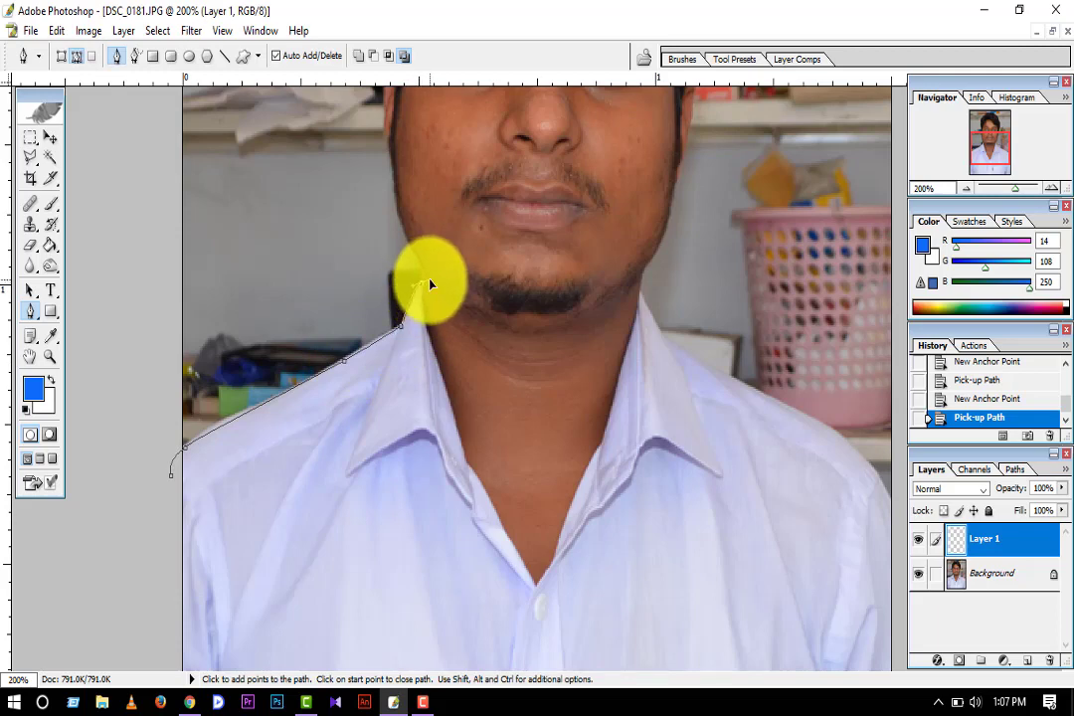
{"action": "left_click", "coordinate": [421, 292]}
{"action": "left_click_drag", "start_coordinate": [428, 290], "coordinate": [425, 434]}
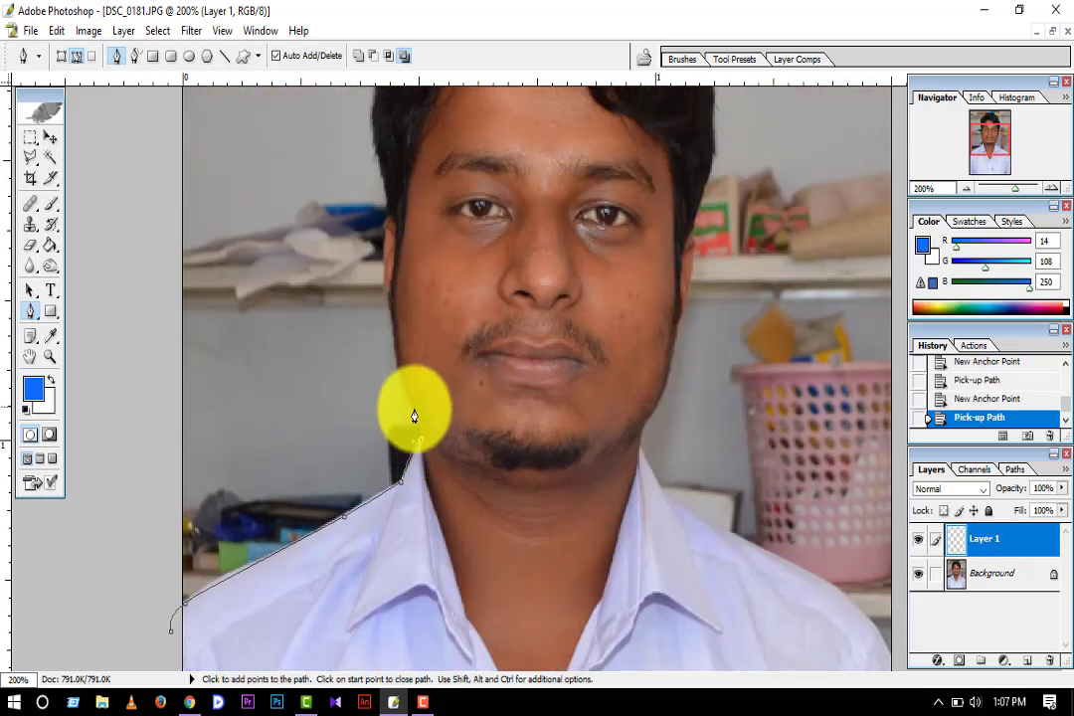
{"action": "left_click", "coordinate": [420, 427]}
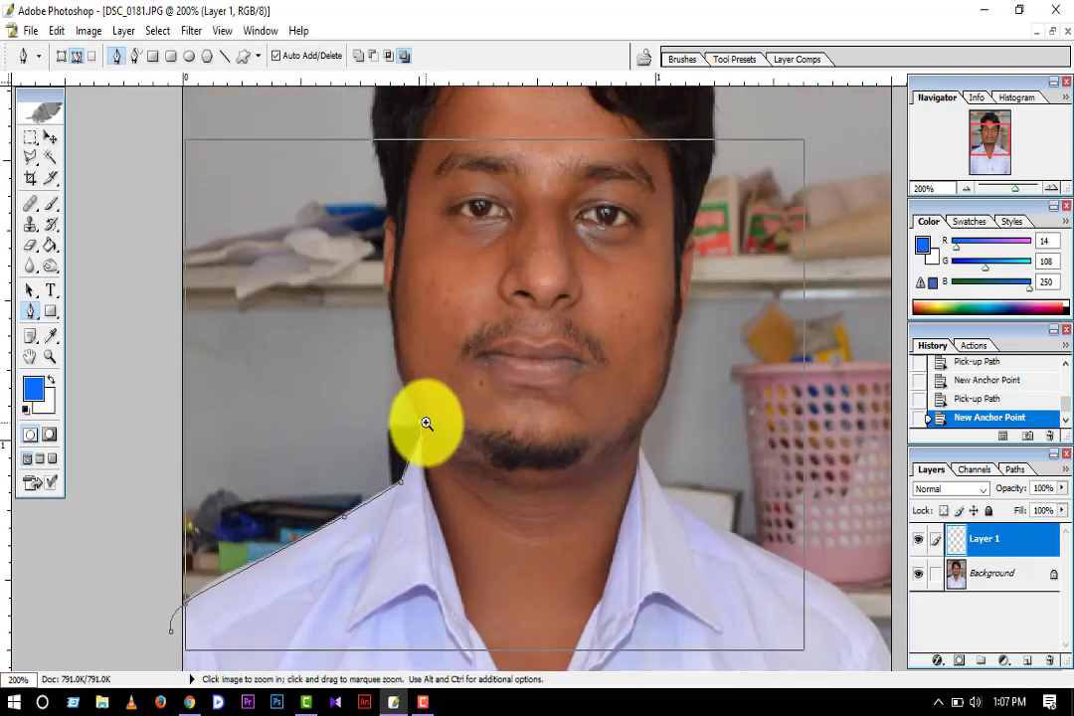
{"action": "left_click", "coordinate": [426, 426], "text": "ctrl"}
{"action": "left_click_drag", "start_coordinate": [488, 358], "coordinate": [413, 527]}
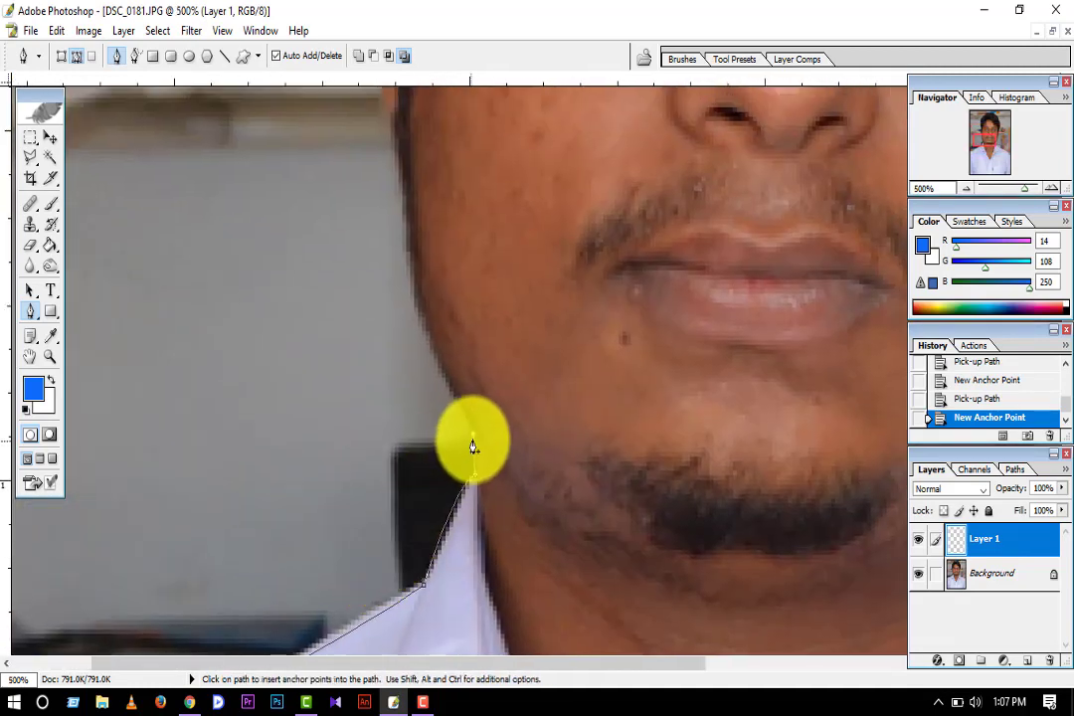
{"action": "left_click_drag", "start_coordinate": [474, 436], "coordinate": [485, 517]}
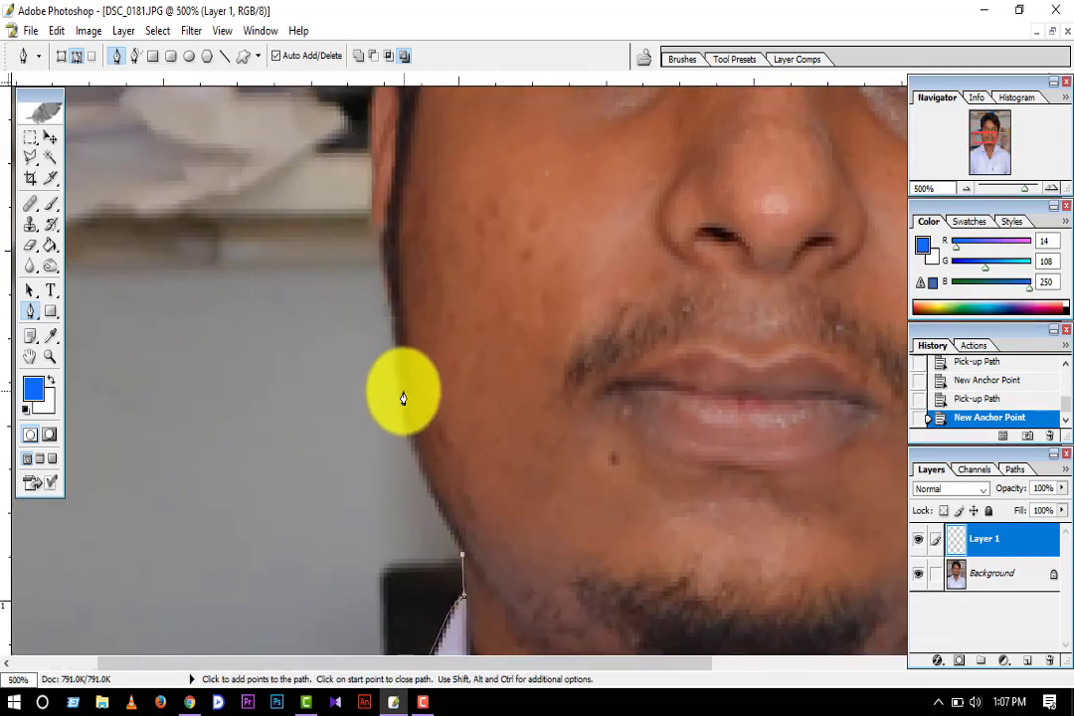
- Trace the left cheek with curved and corner anchors past the ear to the hairline
{"action": "mouse_move", "coordinate": [401, 389]}
{"action": "left_mouse_down"}
{"action": "mouse_move", "coordinate": [414, 320]}
{"action": "mouse_move", "coordinate": [402, 336]}
{"action": "left_mouse_up"}
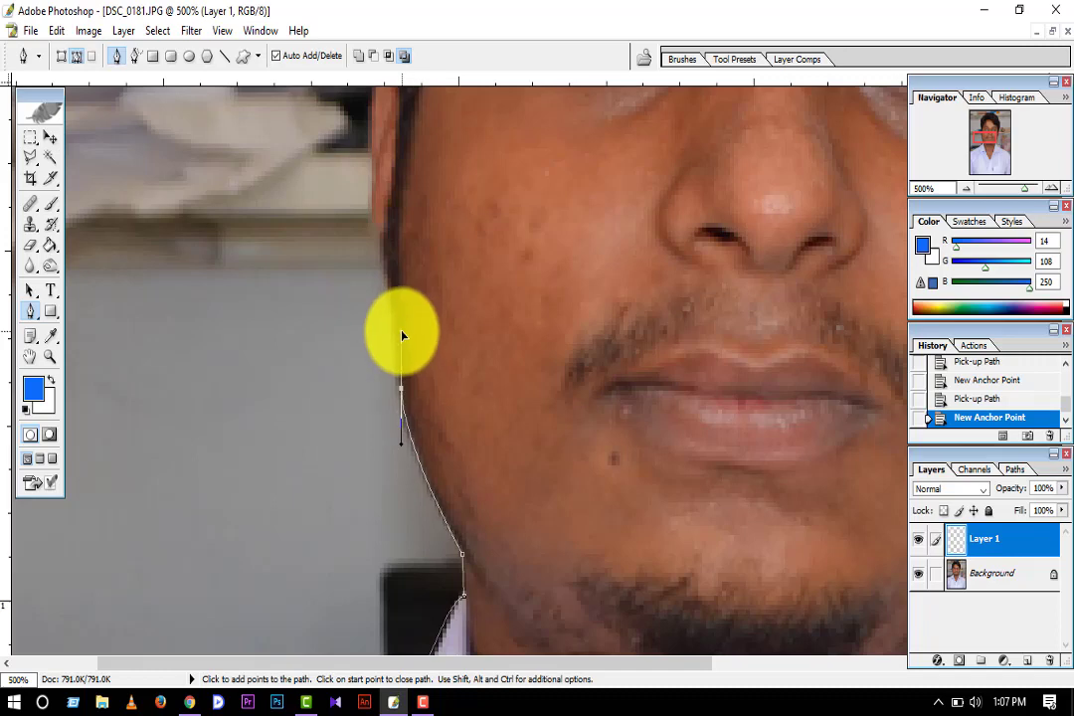
{"action": "left_click", "coordinate": [401, 400]}
{"action": "scroll", "coordinate": [403, 447], "scroll_direction": "up", "scroll_amount": 3}
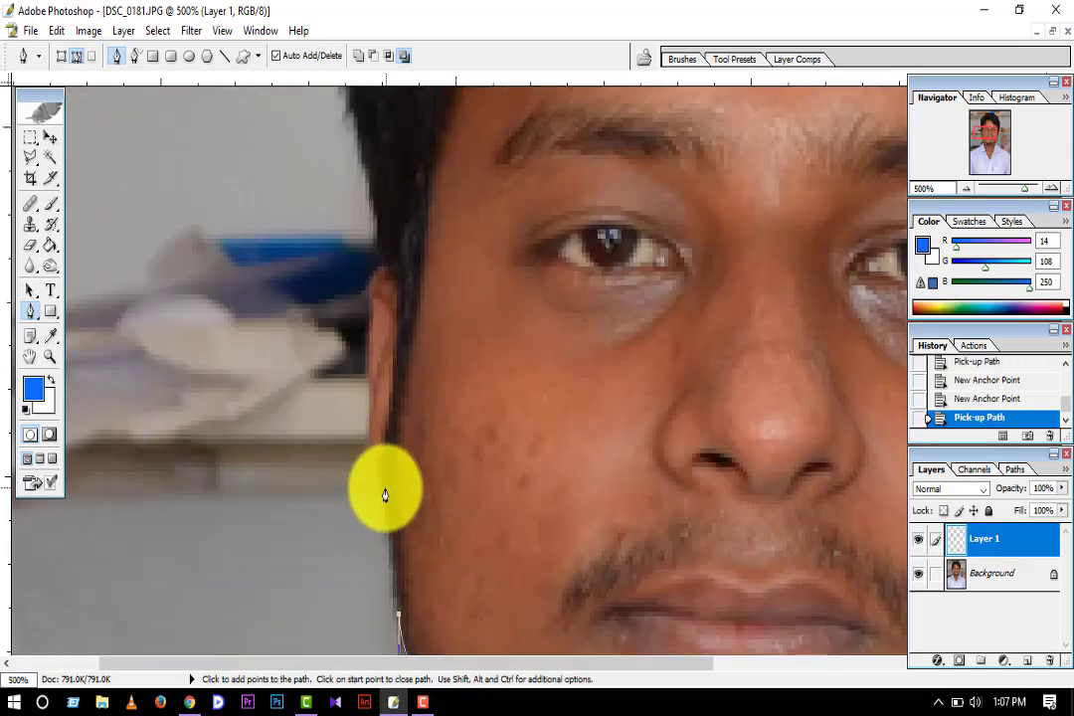
{"action": "left_click", "coordinate": [382, 502]}
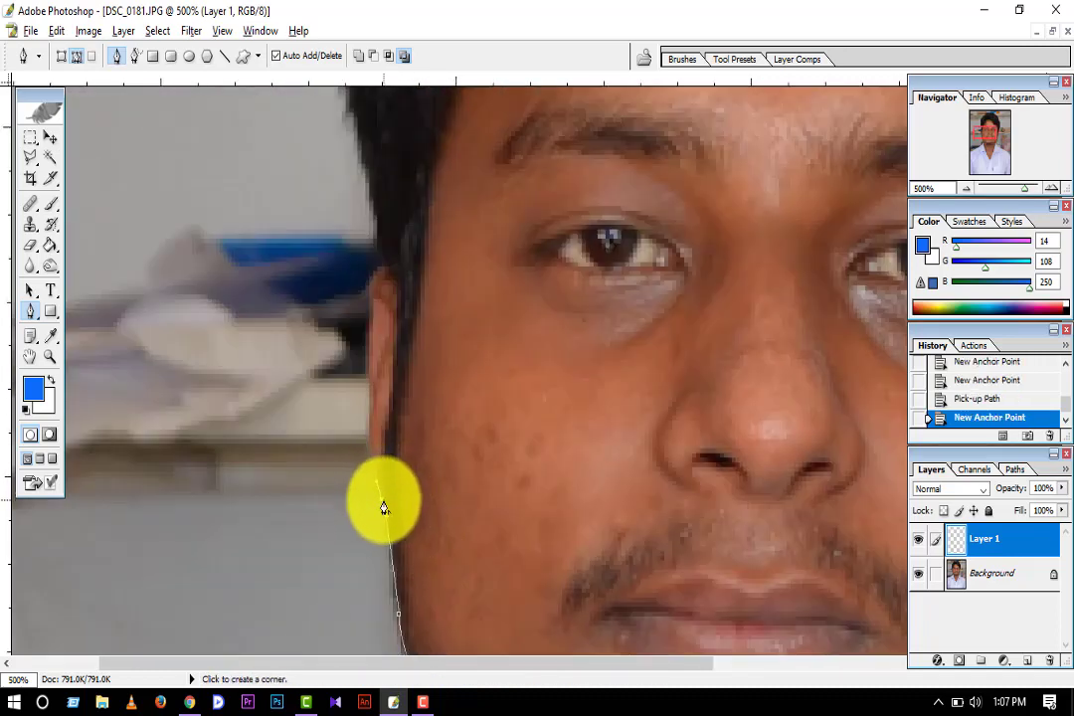
{"action": "left_click", "coordinate": [383, 503]}
{"action": "scroll", "coordinate": [389, 460], "scroll_direction": "up", "scroll_amount": 2}
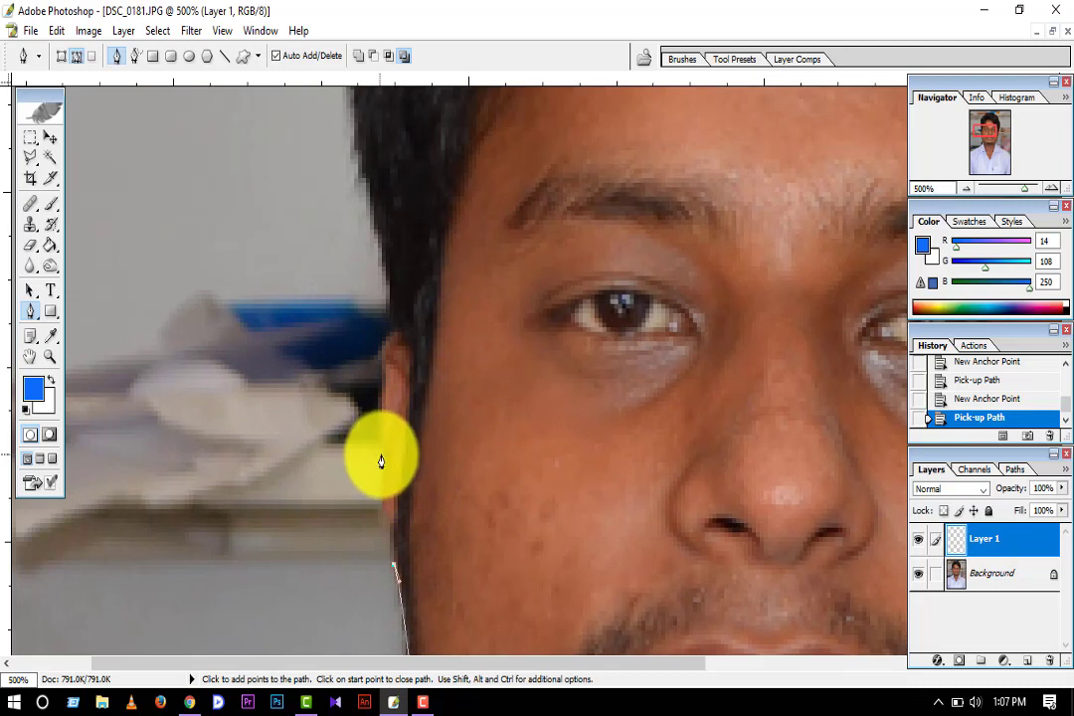
{"action": "left_click_drag", "start_coordinate": [380, 461], "coordinate": [391, 434]}
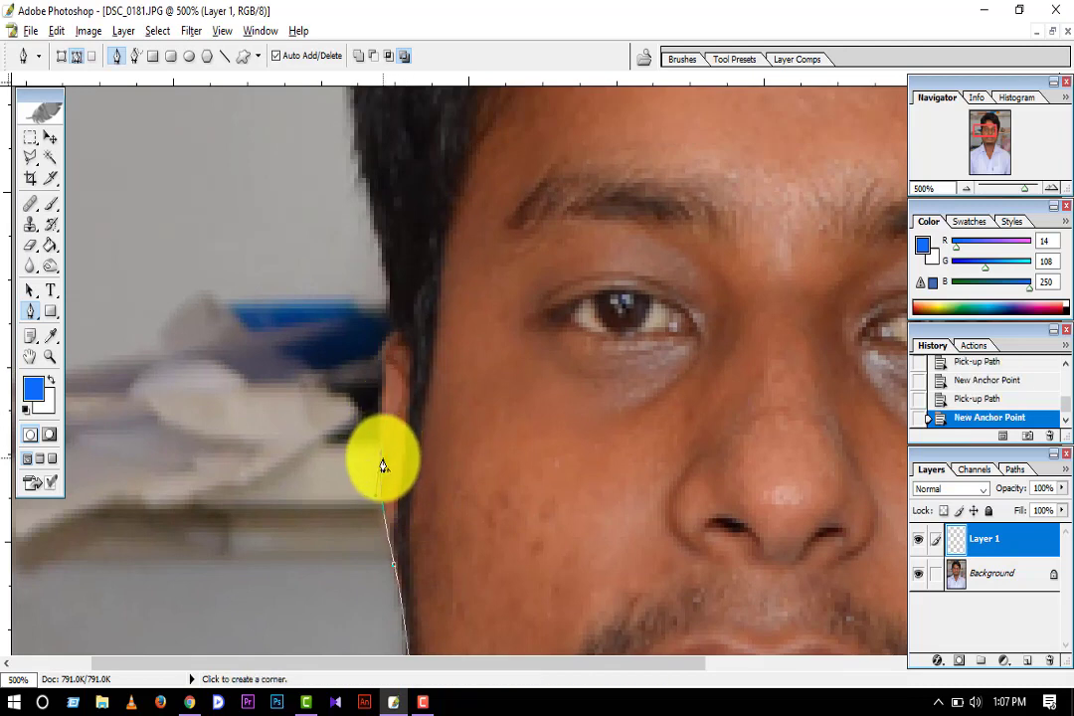
{"action": "left_click", "coordinate": [381, 458], "text": "alt"}
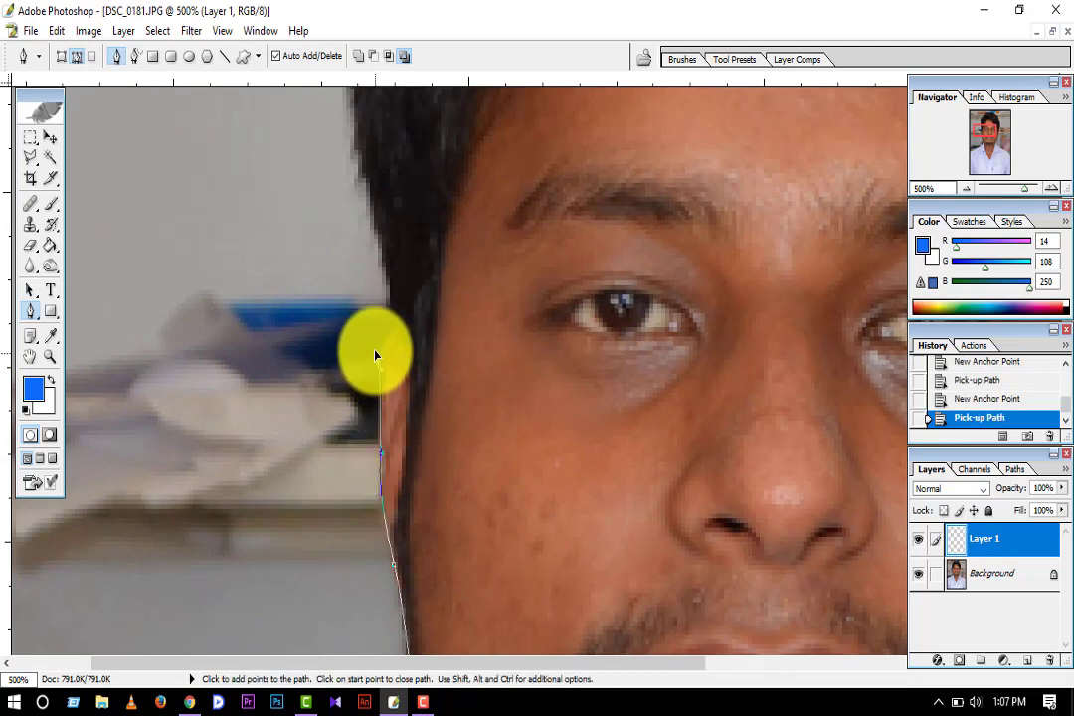
{"action": "mouse_move", "coordinate": [377, 364]}
{"action": "left_mouse_down"}
{"action": "mouse_move", "coordinate": [415, 336]}
{"action": "mouse_move", "coordinate": [403, 338]}
{"action": "left_mouse_up"}
{"action": "left_click", "coordinate": [398, 330], "text": "alt"}
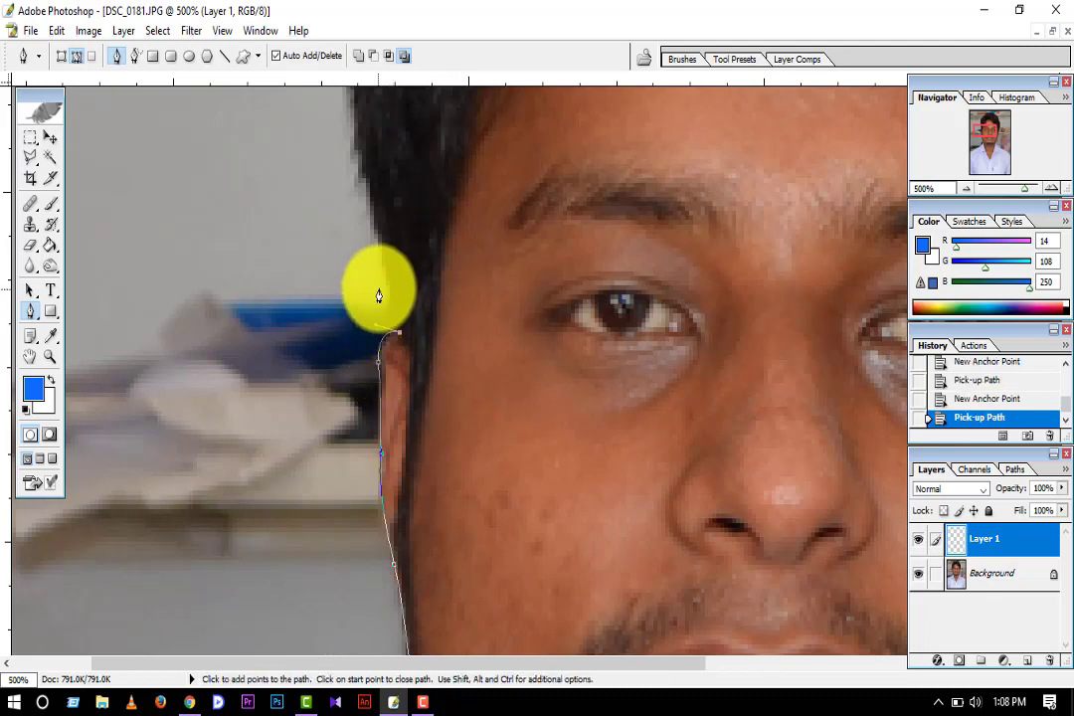
{"action": "left_click", "coordinate": [385, 290]}
- Extend the path from the left background over the top of the photo to its right side
{"action": "left_click", "coordinate": [367, 312], "text": "ctrl+alt"}
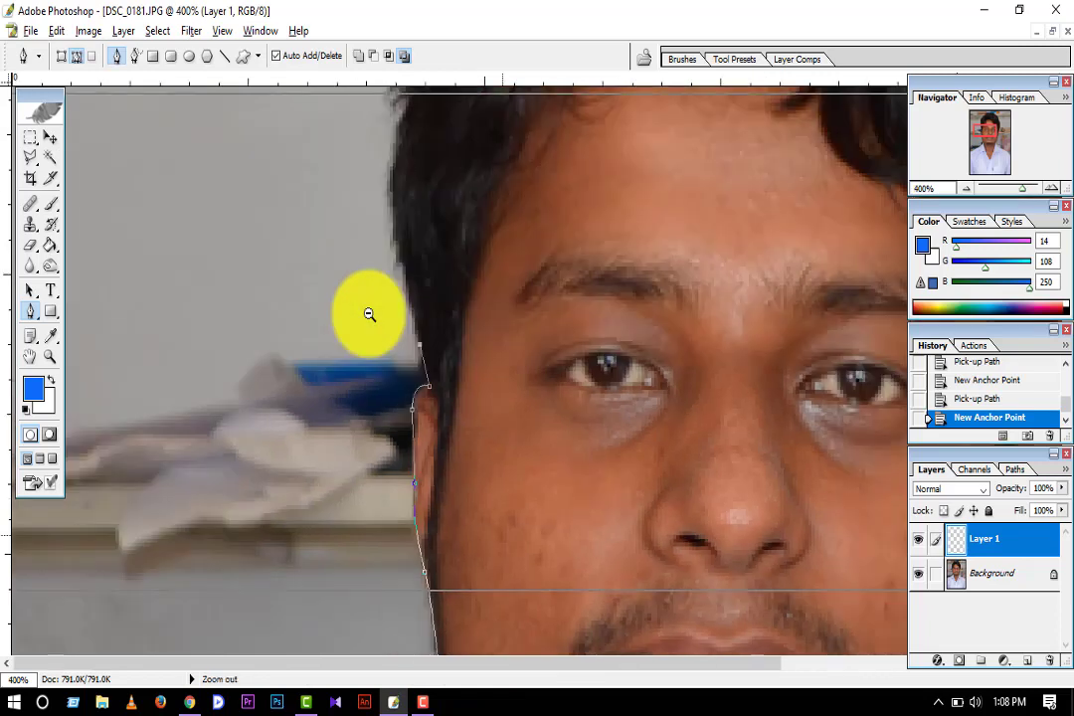
{"action": "left_click", "coordinate": [368, 316], "text": "ctrl+alt"}
{"action": "left_click", "coordinate": [138, 400]}
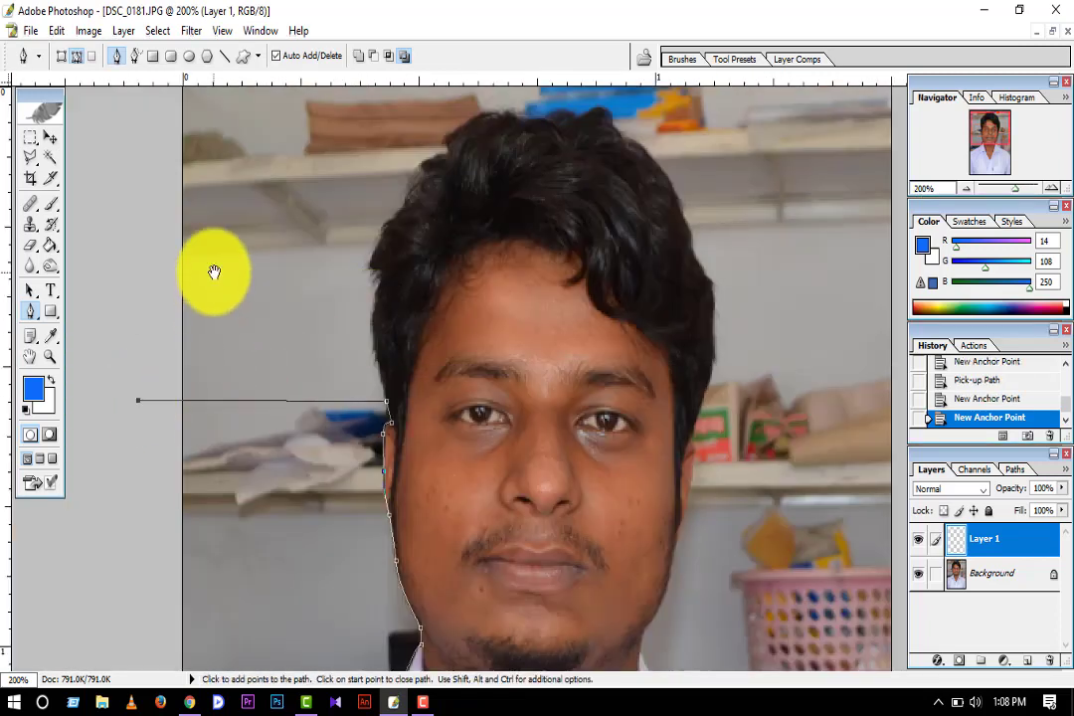
{"action": "left_click", "coordinate": [174, 229], "text": "ctrl+alt"}
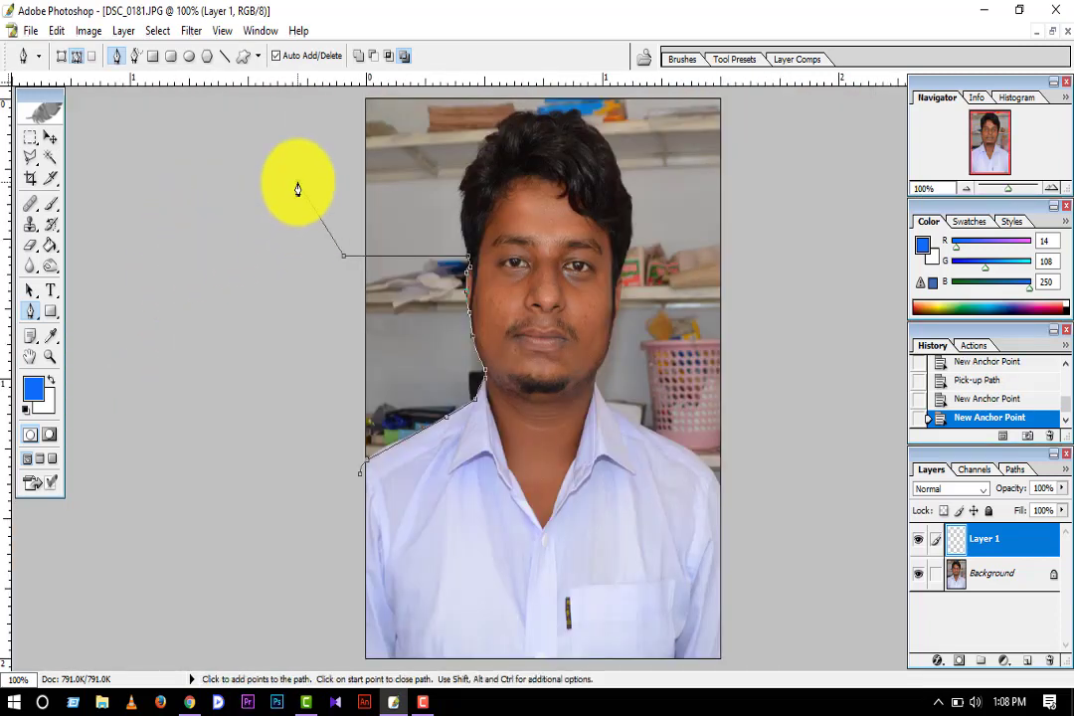
{"action": "left_click", "coordinate": [298, 183], "text": "ctrl+alt"}
{"action": "left_click", "coordinate": [379, 246]}
{"action": "left_click", "coordinate": [378, 146]}
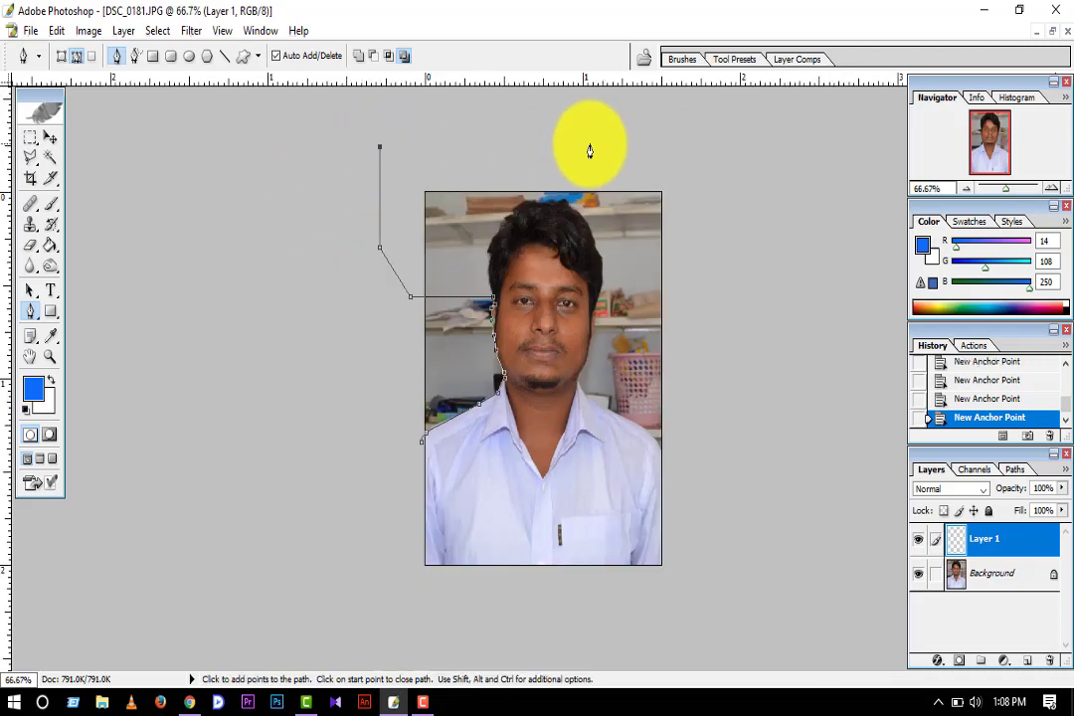
{"action": "left_click", "coordinate": [574, 144]}
{"action": "left_click", "coordinate": [724, 144]}
{"action": "left_click", "coordinate": [723, 212]}
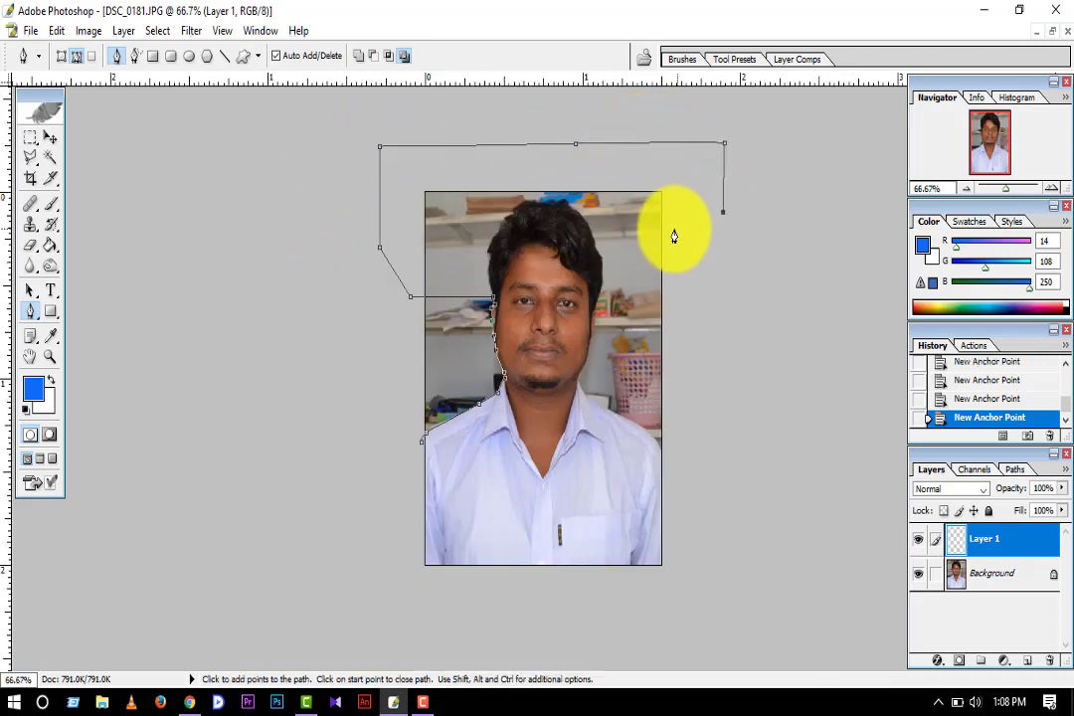
- Add path points down the right edge of the hair to the temple, undoing an accidental cut
{"action": "left_click", "coordinate": [606, 259], "text": "ctrl"}
{"action": "left_click", "coordinate": [645, 315], "text": "ctrl"}
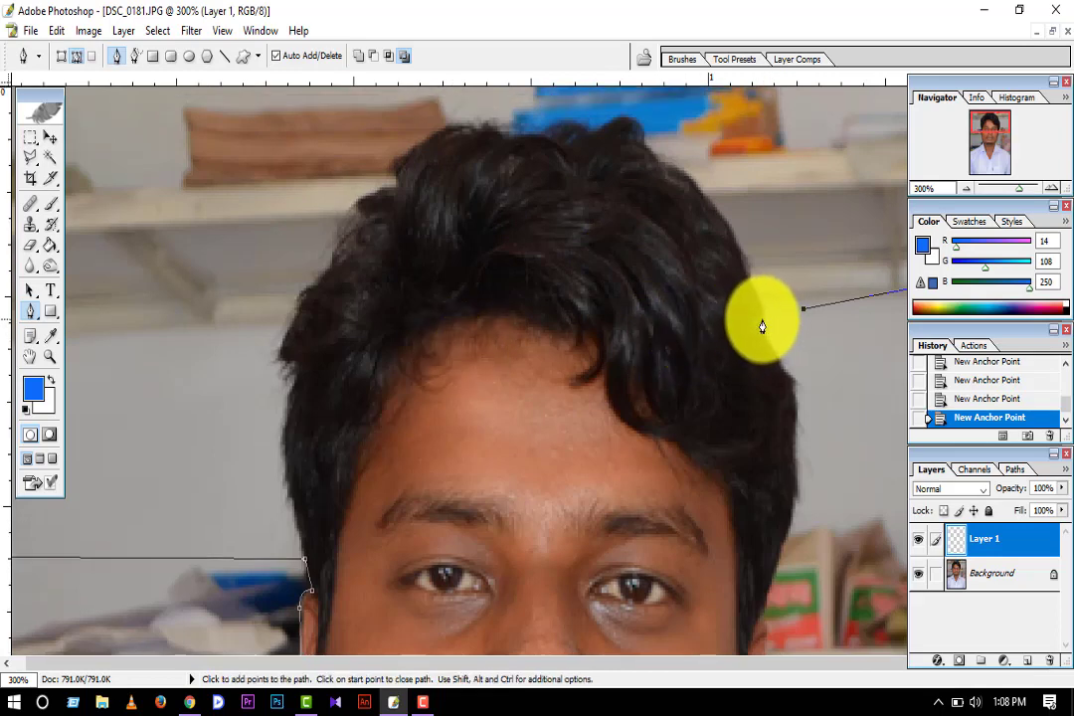
{"action": "left_click", "coordinate": [763, 319]}
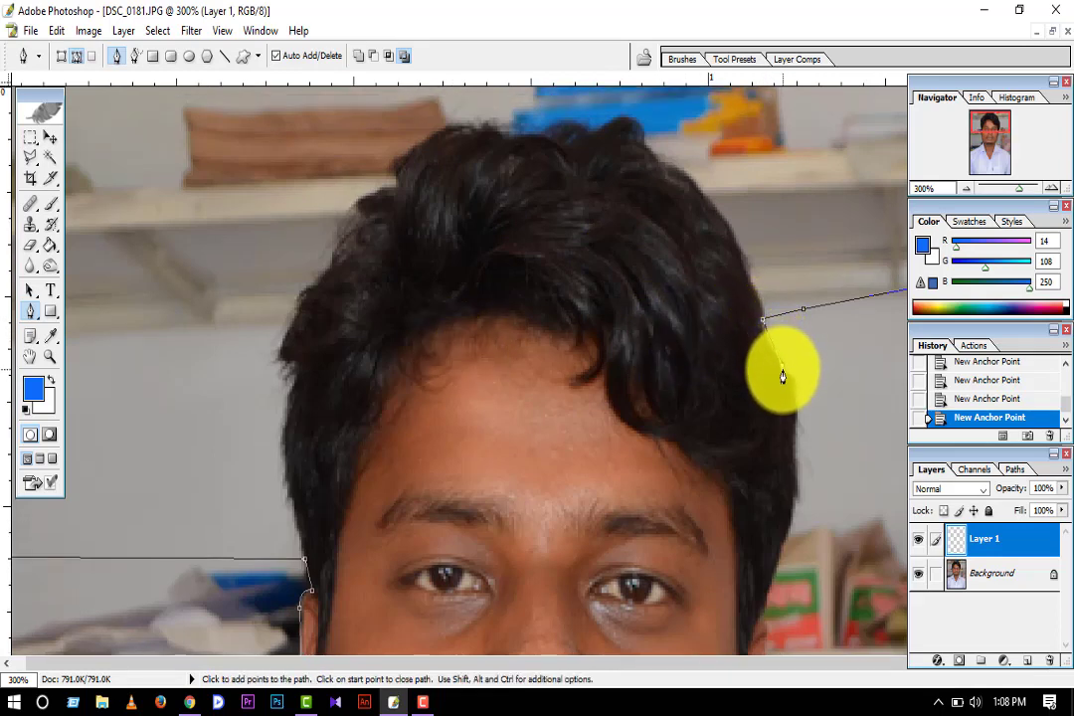
{"action": "key", "text": "ctrl+x"}
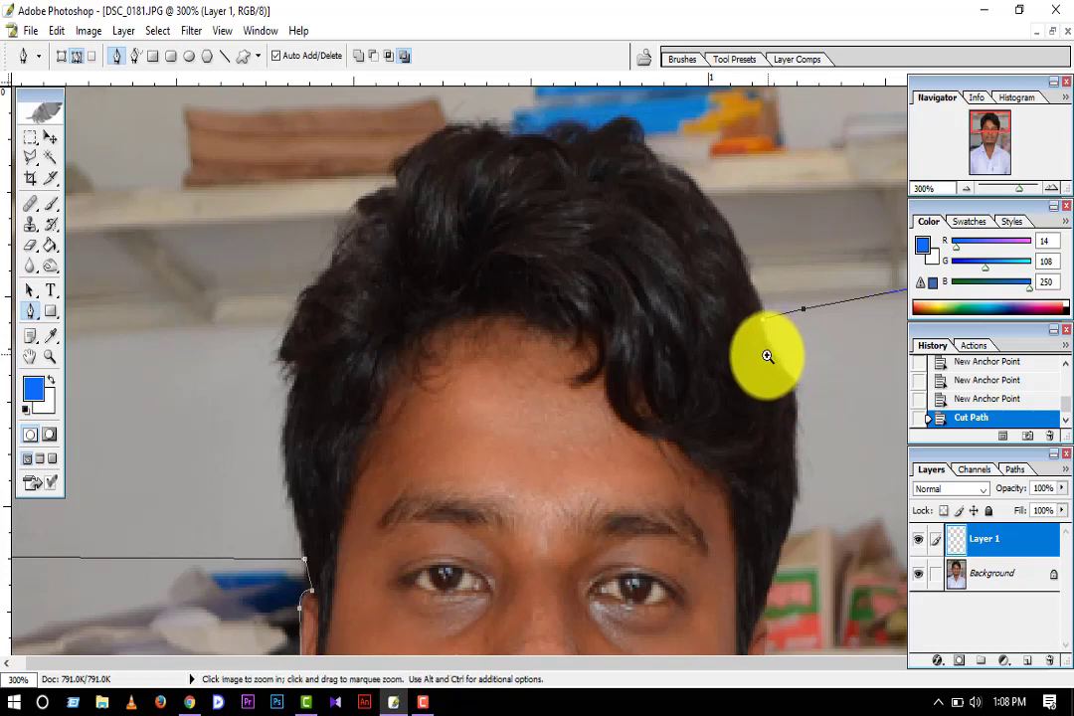
{"action": "key", "text": "ctrl+alt+z"}
{"action": "key", "text": "ctrl+alt+z"}
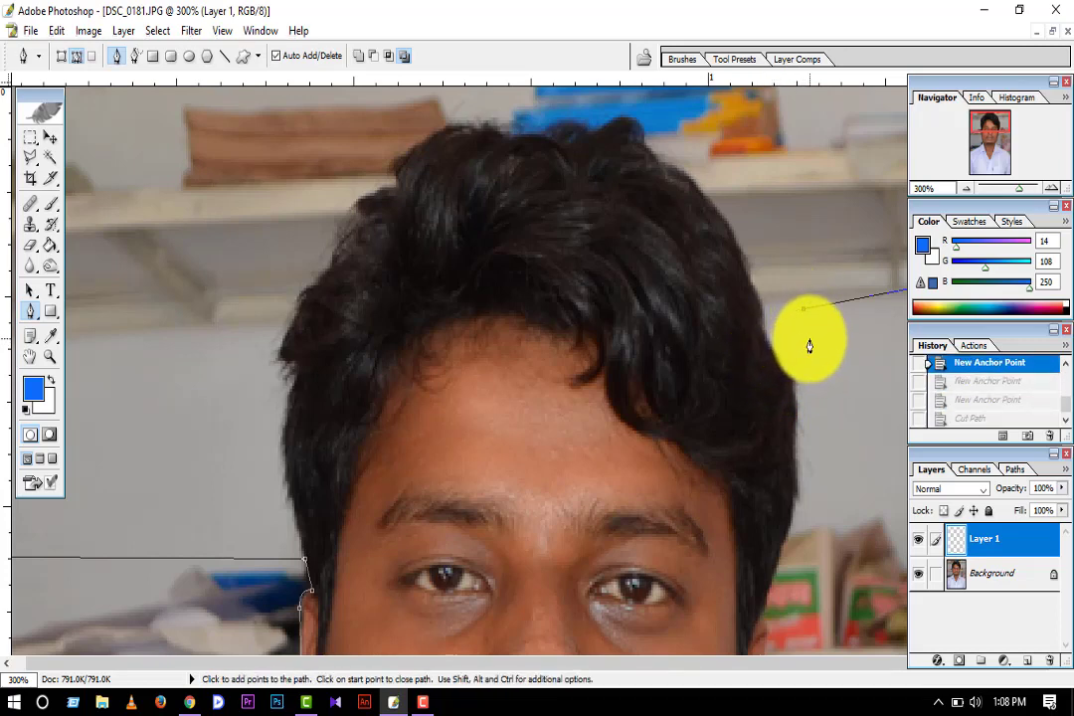
{"action": "left_click", "coordinate": [810, 338]}
{"action": "left_click", "coordinate": [817, 420]}
{"action": "scroll", "coordinate": [811, 456], "scroll_direction": "down", "scroll_amount": 5}
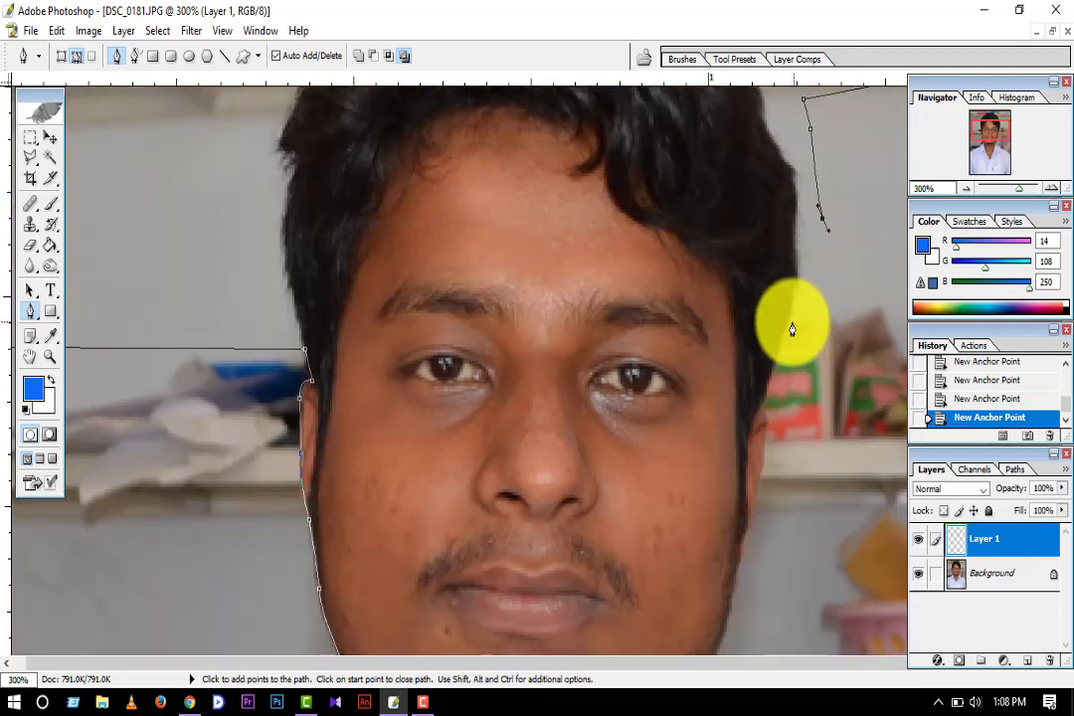
{"action": "left_click", "coordinate": [788, 319]}
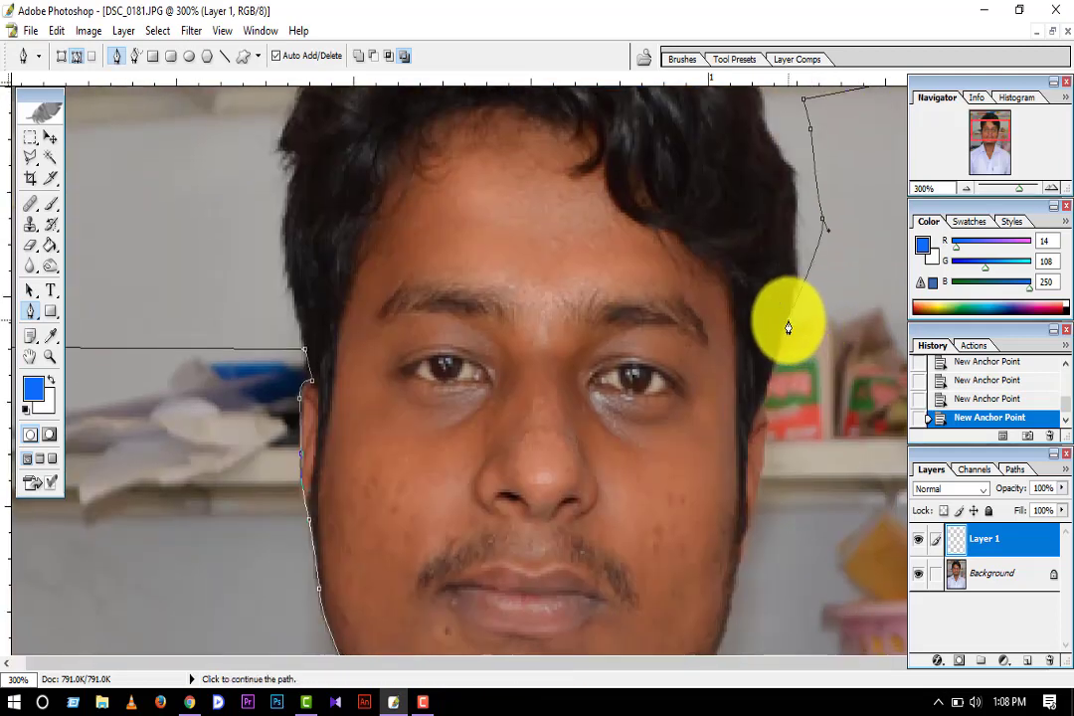
{"action": "left_click", "coordinate": [757, 411]}
{"action": "key", "text": "super"}
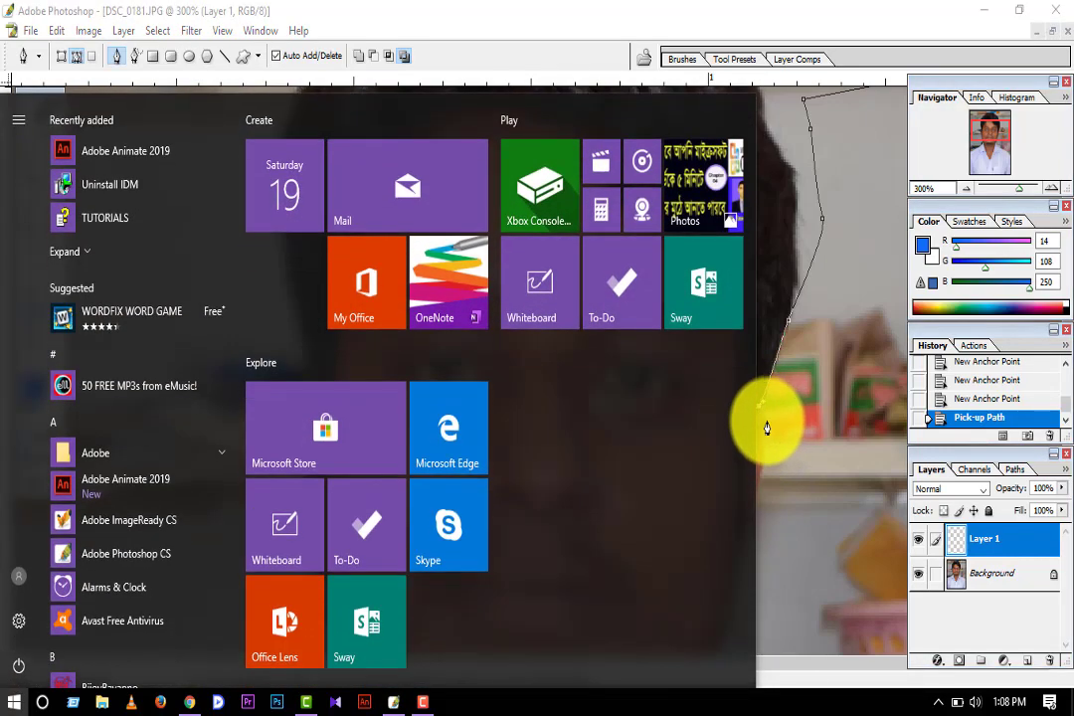
{"action": "key", "text": "super"}
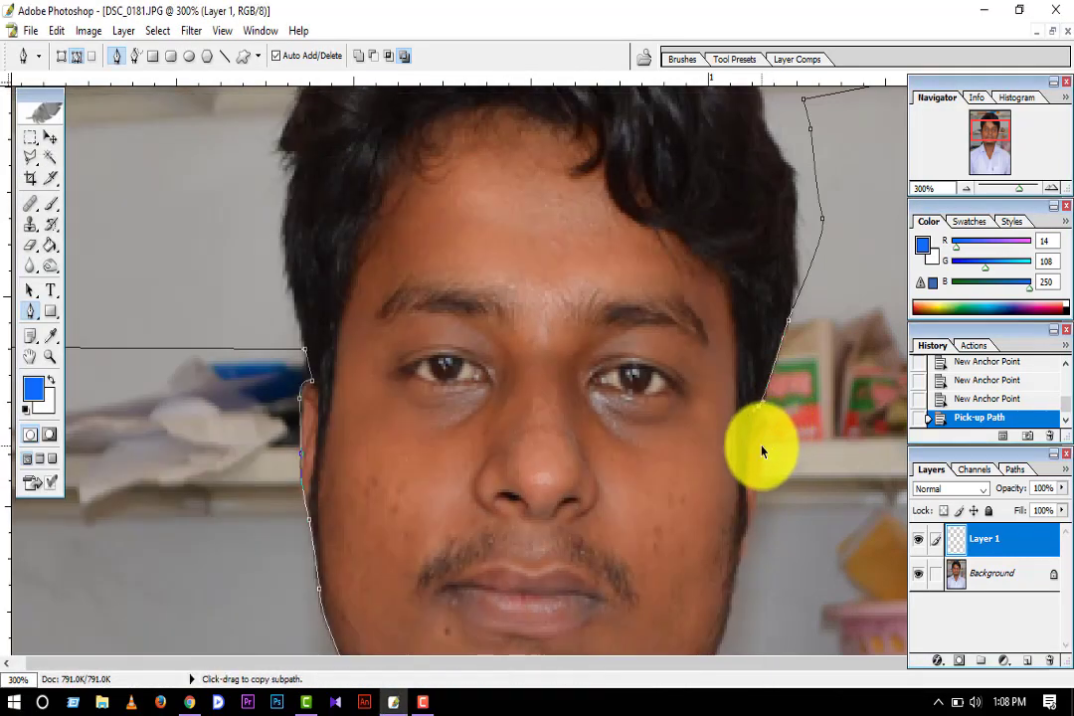
- Continue the path down the right cheek to the jawline
{"action": "left_click", "coordinate": [762, 426], "text": "ctrl"}
{"action": "left_click", "coordinate": [700, 433], "text": "ctrl"}
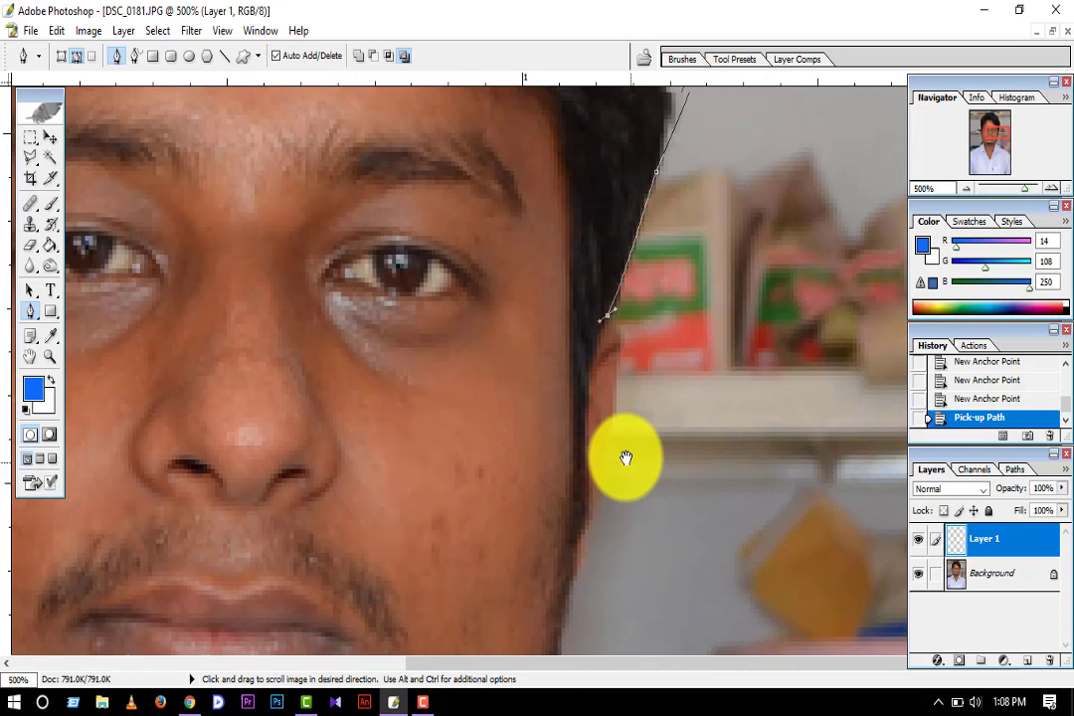
{"action": "left_click", "coordinate": [608, 316]}
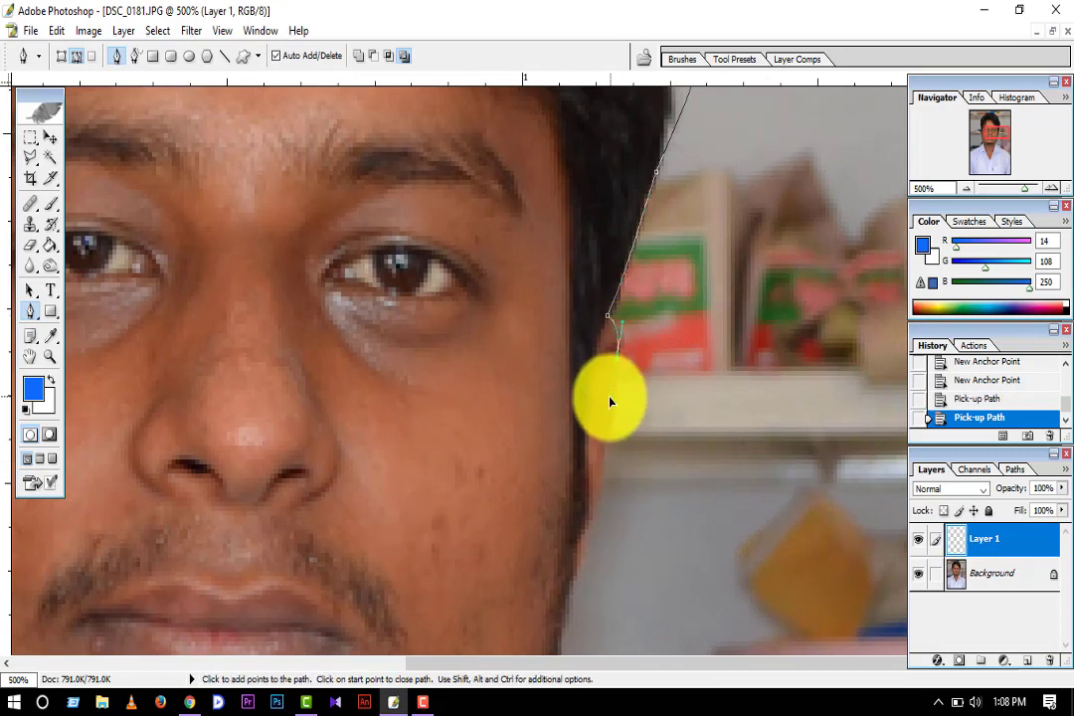
{"action": "left_click", "coordinate": [615, 362]}
{"action": "left_click", "coordinate": [617, 364]}
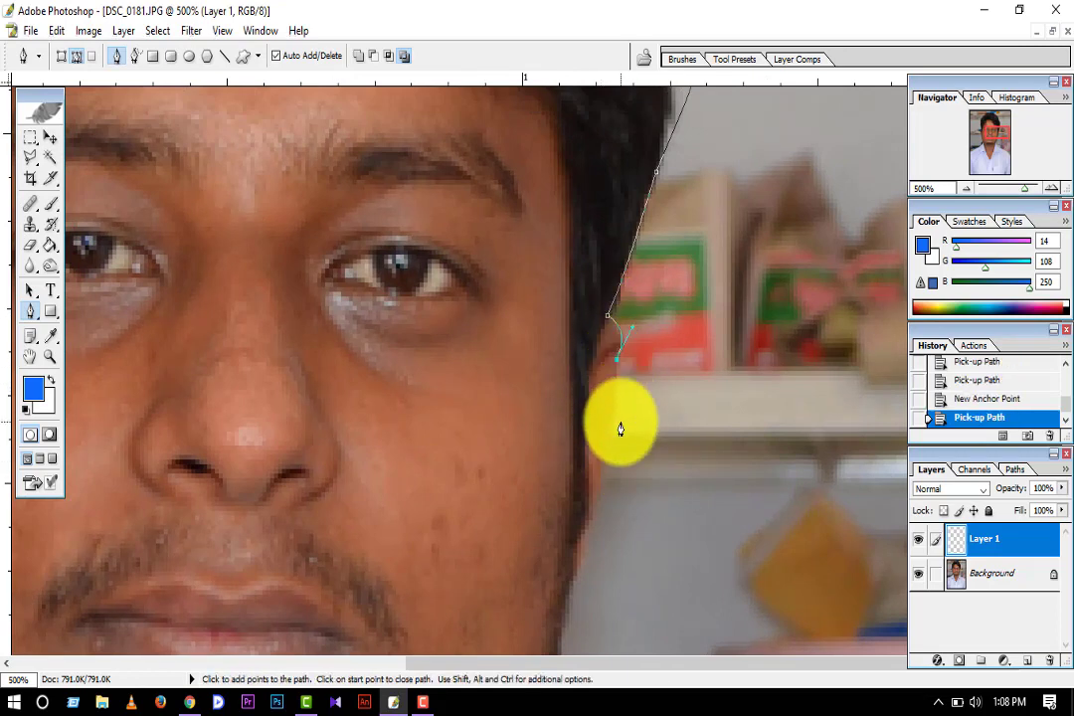
{"action": "left_click_drag", "start_coordinate": [619, 431], "coordinate": [657, 273]}
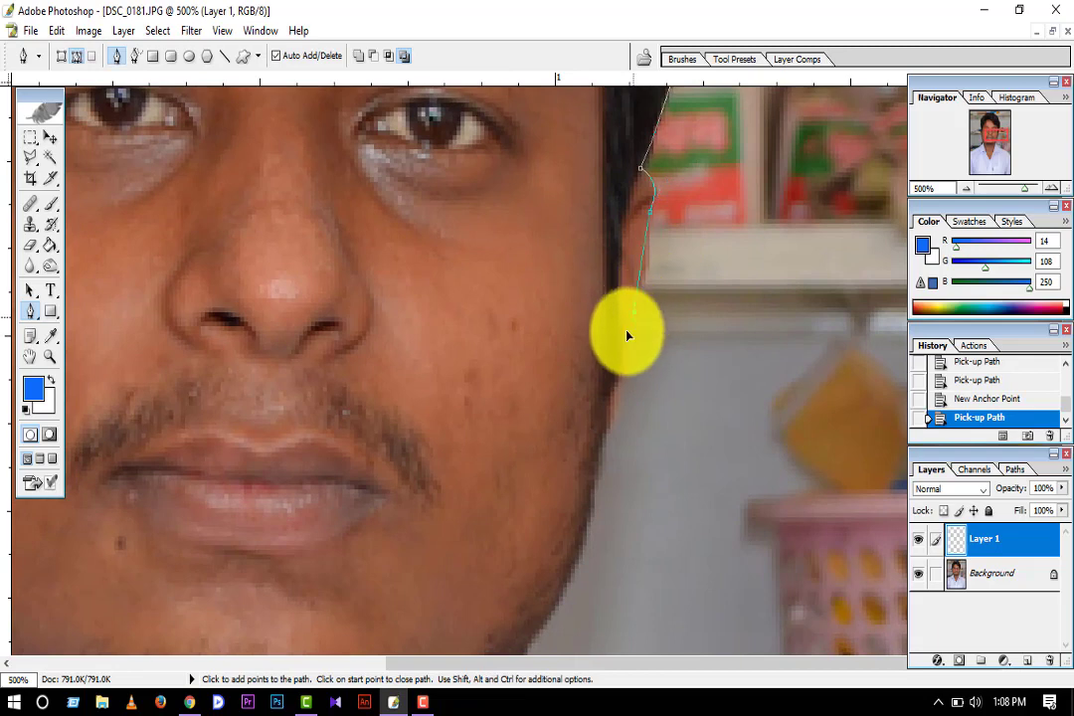
{"action": "left_click", "coordinate": [634, 312]}
{"action": "left_click", "coordinate": [634, 312]}
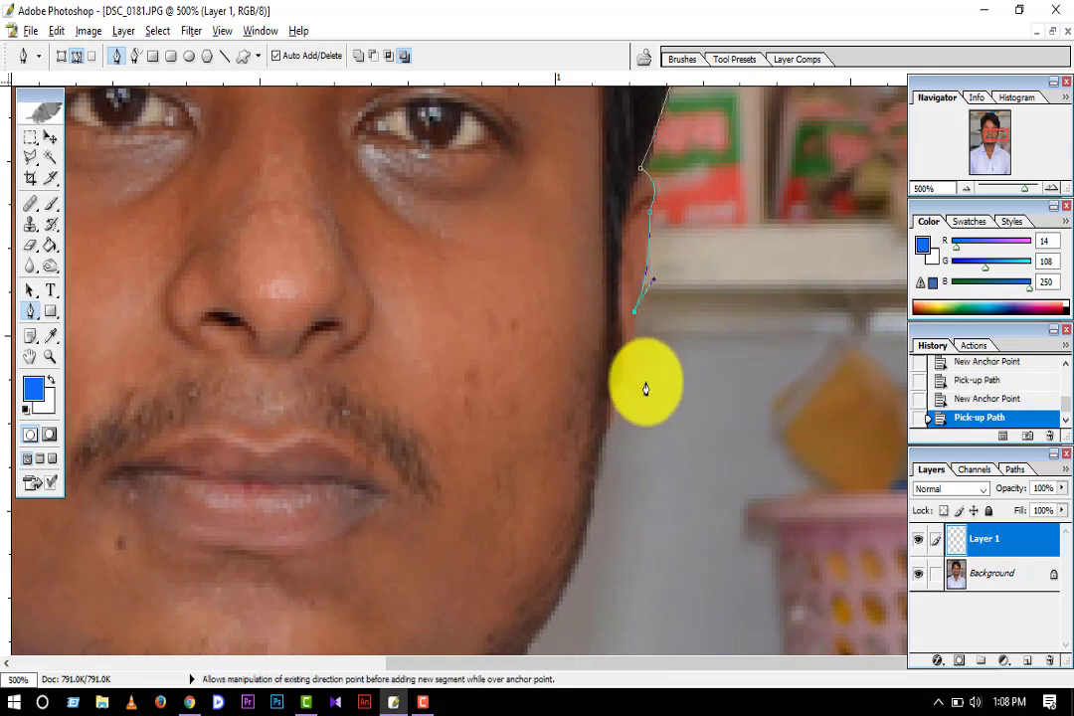
{"action": "left_click_drag", "start_coordinate": [644, 386], "coordinate": [685, 267]}
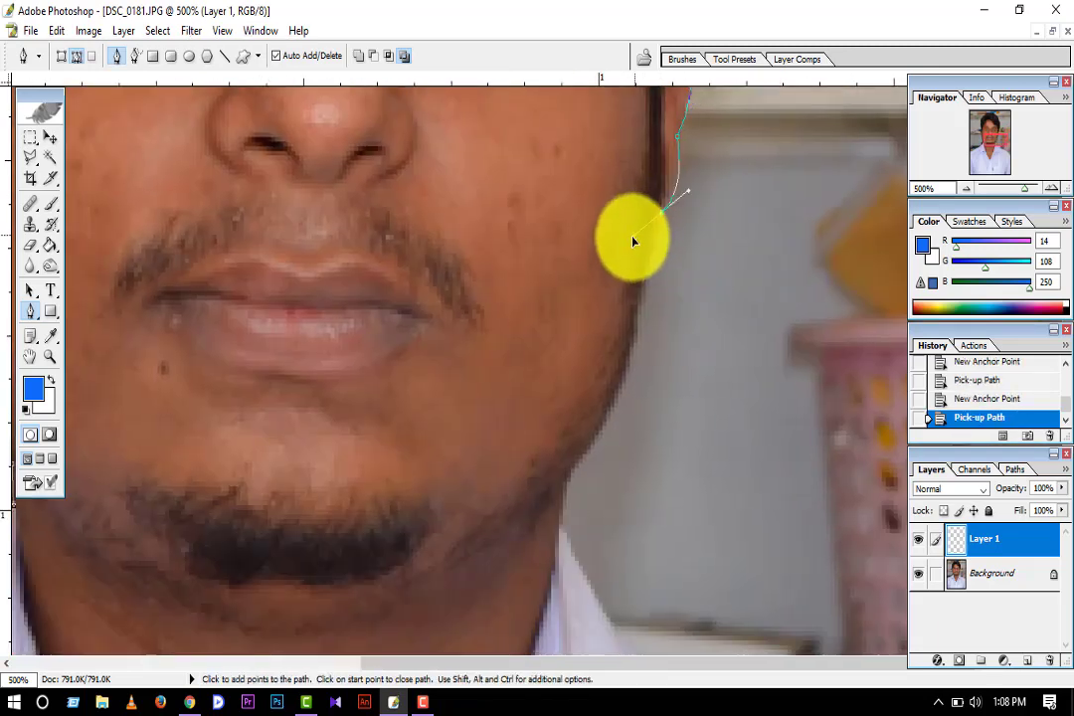
{"action": "left_click_drag", "start_coordinate": [662, 210], "coordinate": [684, 179]}
{"action": "left_click", "coordinate": [664, 216]}
{"action": "left_click_drag", "start_coordinate": [664, 327], "coordinate": [673, 241]}
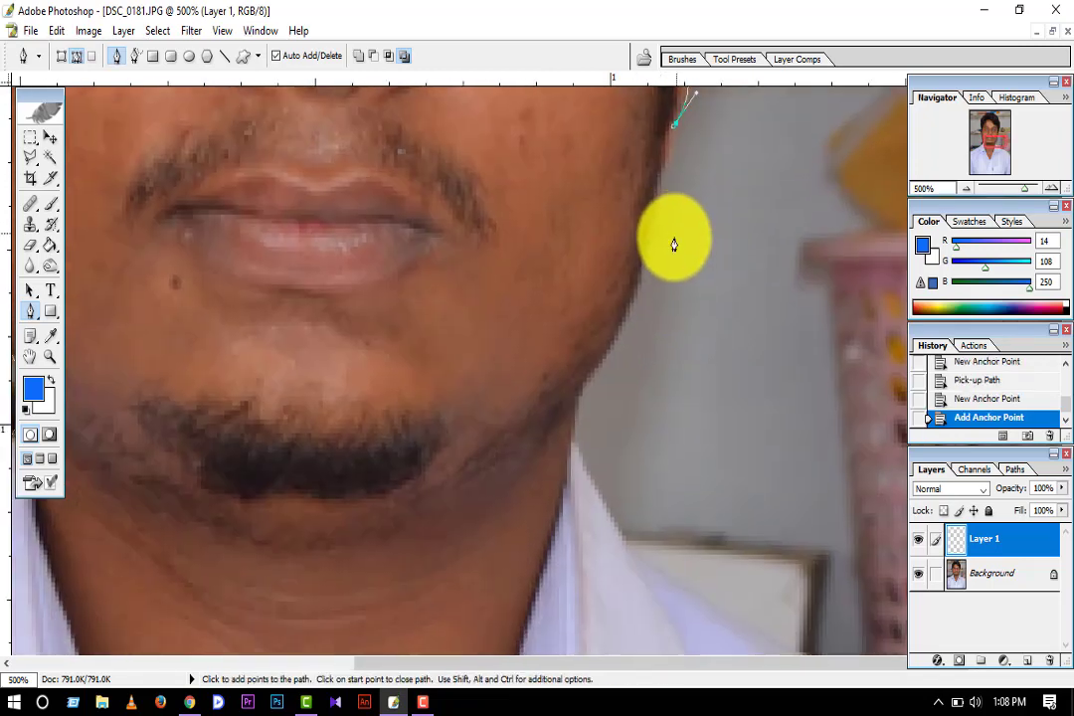
- Carry the path from the chin down the neck to the top of the right shoulder
{"action": "left_click", "coordinate": [672, 142]}
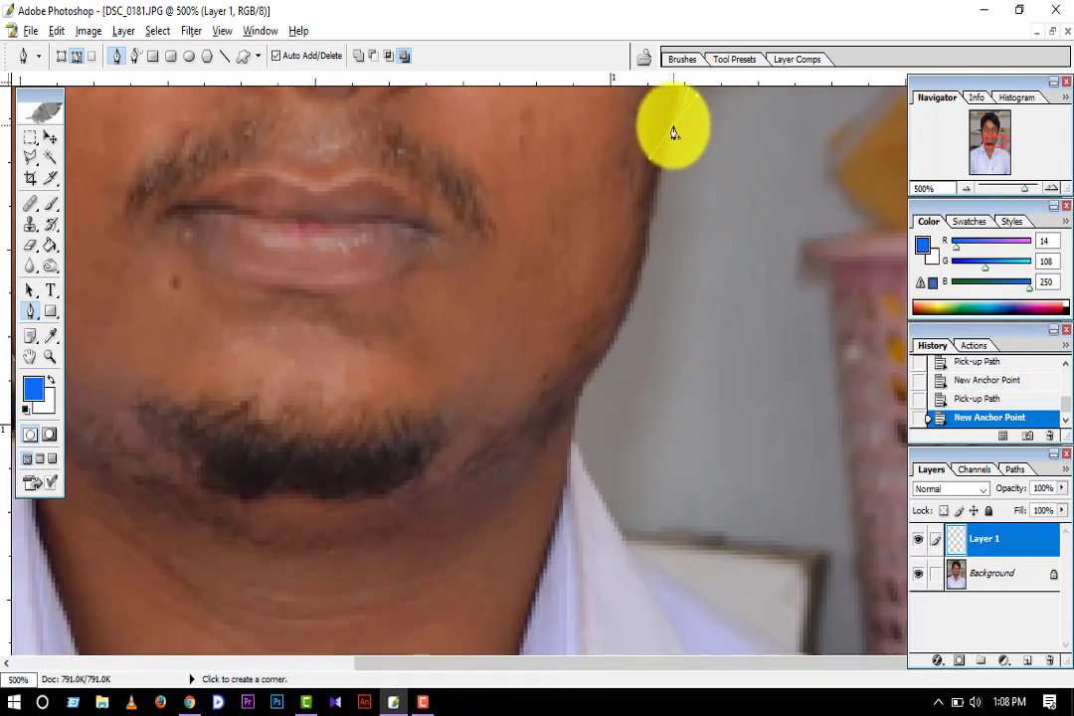
{"action": "mouse_move", "coordinate": [673, 129]}
{"action": "left_mouse_down"}
{"action": "mouse_move", "coordinate": [657, 184]}
{"action": "mouse_move", "coordinate": [666, 288]}
{"action": "left_mouse_up"}
{"action": "left_click", "coordinate": [659, 192]}
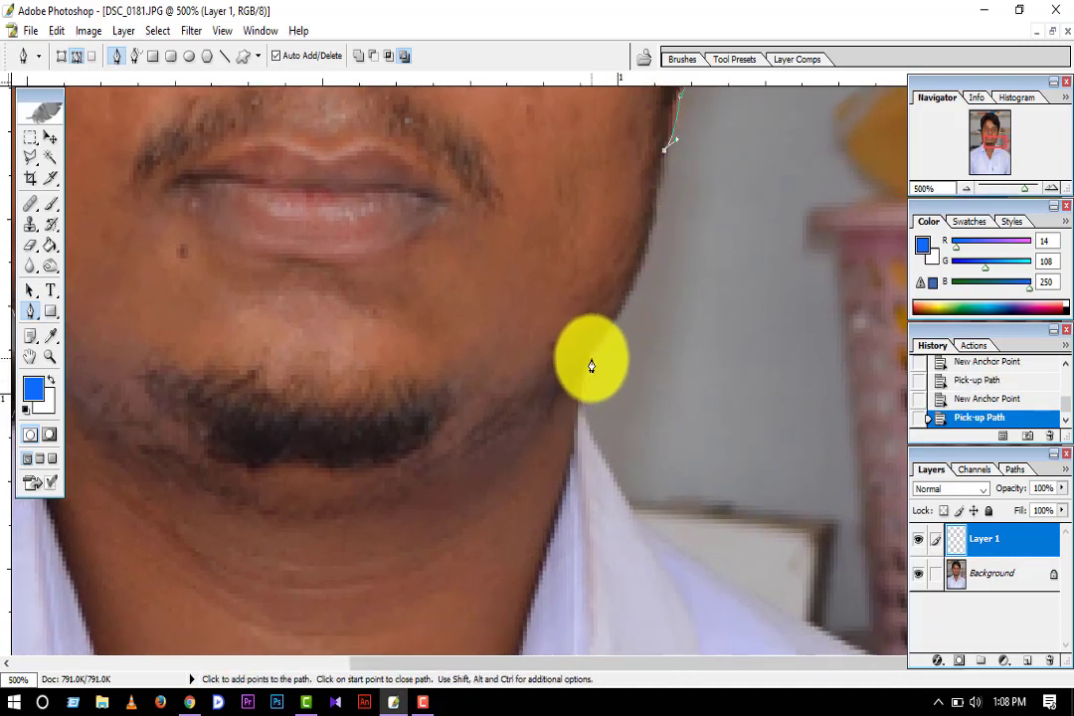
{"action": "left_click_drag", "start_coordinate": [579, 365], "coordinate": [517, 441]}
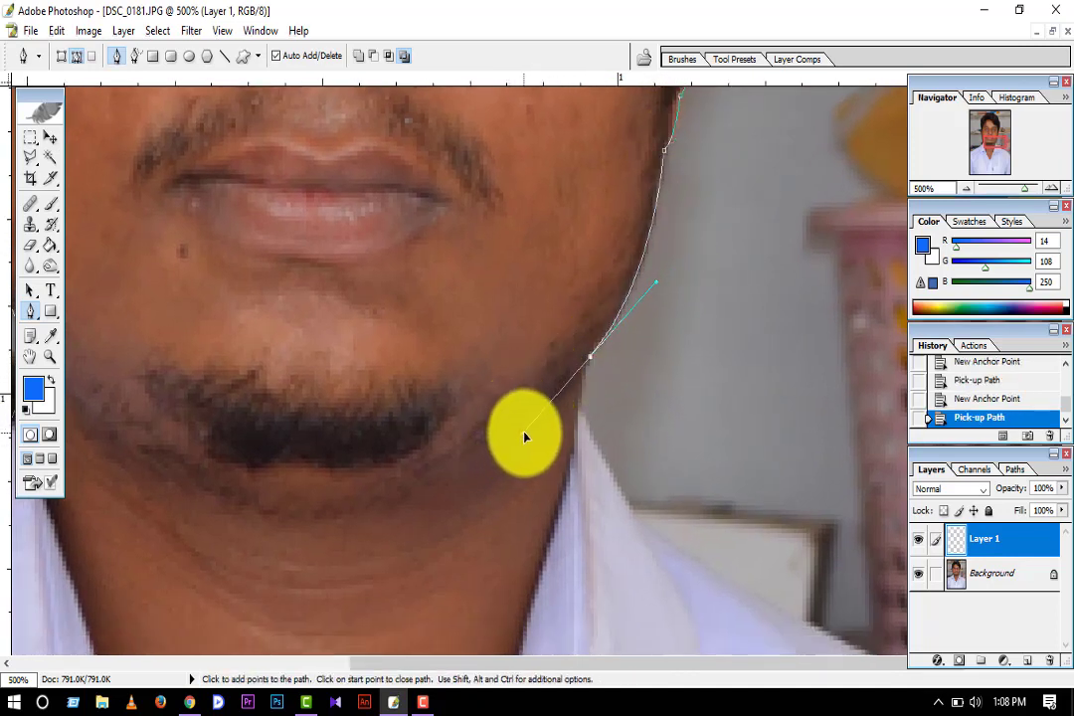
{"action": "left_click_drag", "start_coordinate": [589, 359], "coordinate": [582, 413]}
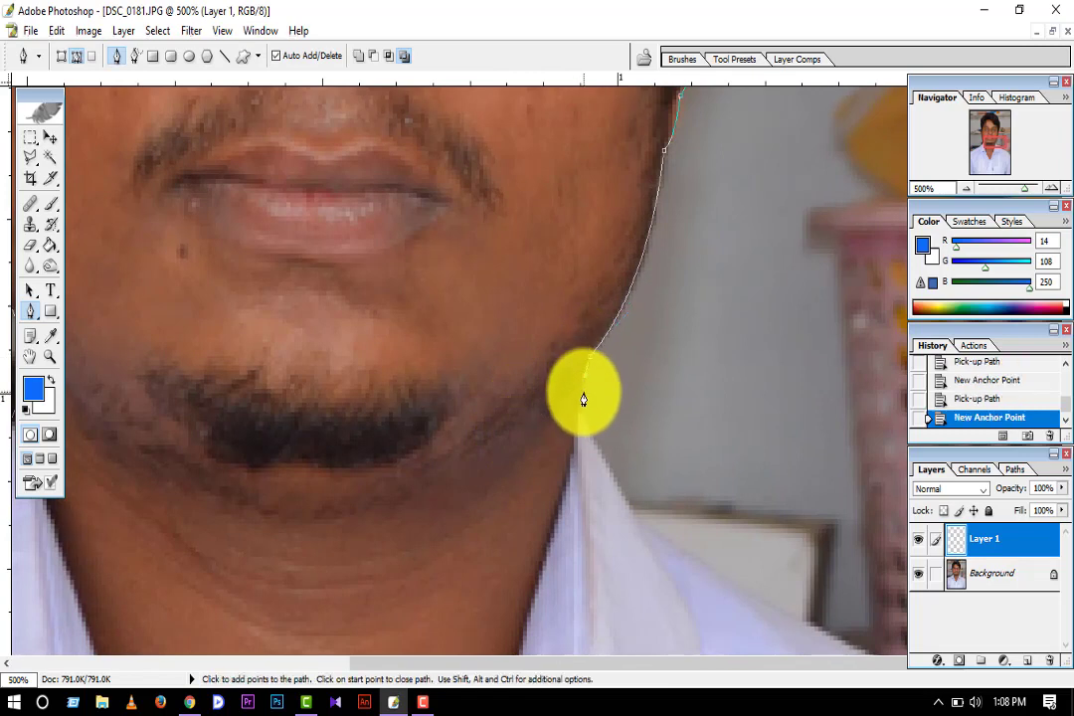
{"action": "left_click", "coordinate": [582, 408]}
{"action": "scroll", "coordinate": [585, 448], "scroll_direction": "down", "scroll_amount": 2}
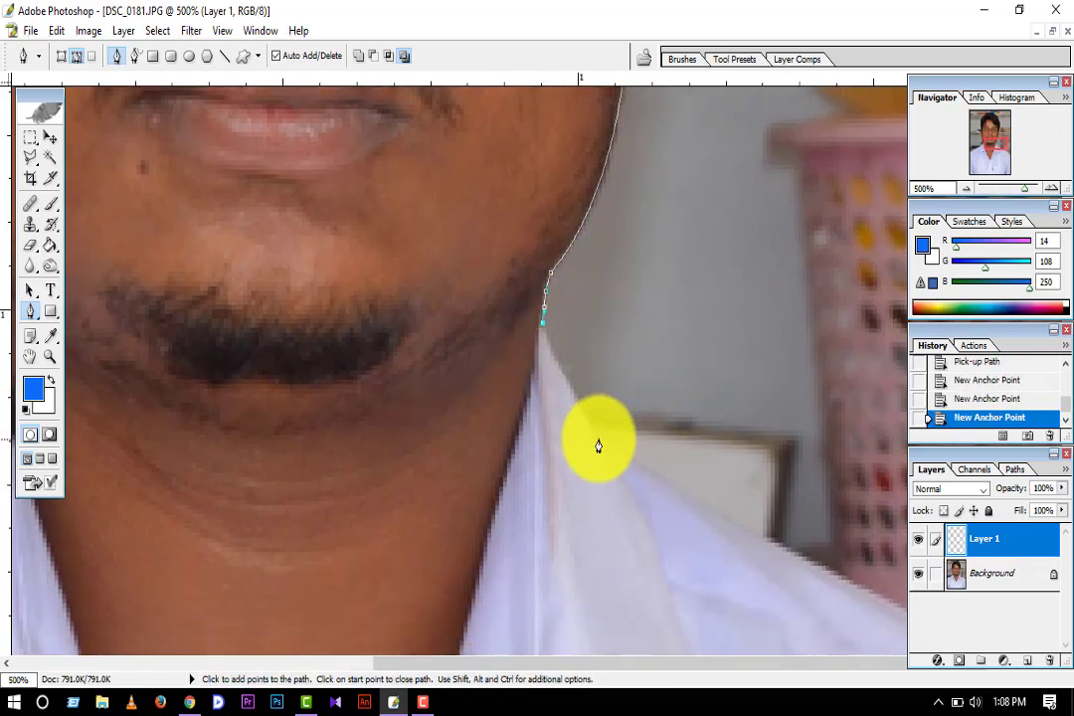
{"action": "left_click", "coordinate": [593, 438]}
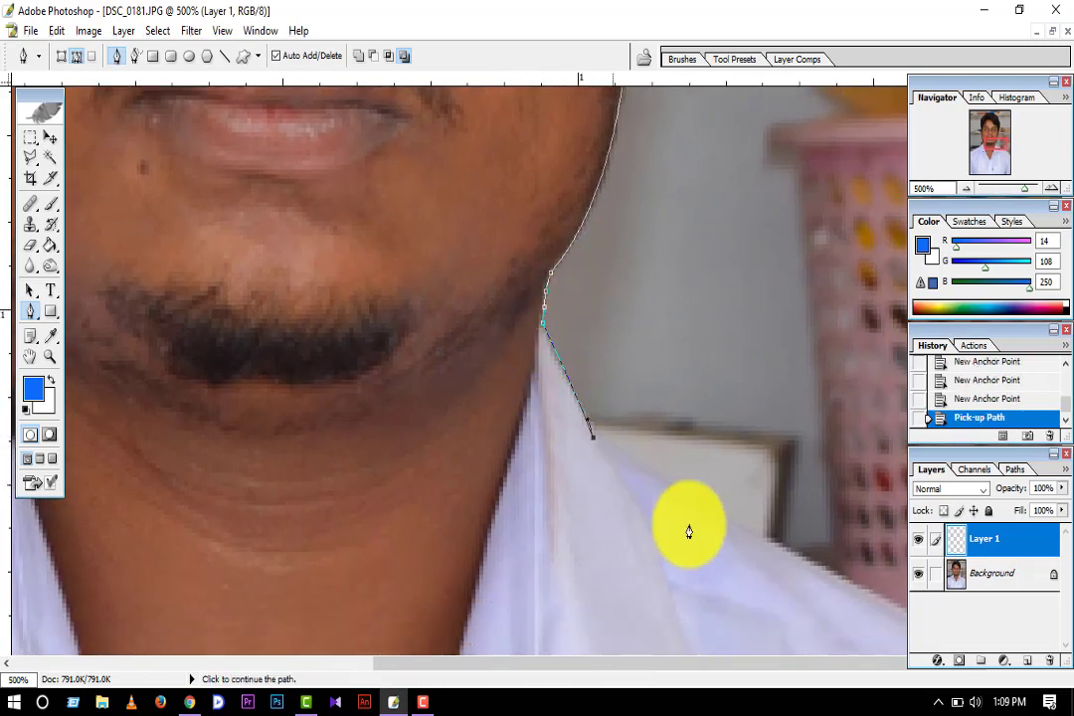
{"action": "left_click_drag", "start_coordinate": [688, 527], "coordinate": [581, 315]}
{"action": "left_click", "coordinate": [810, 405]}
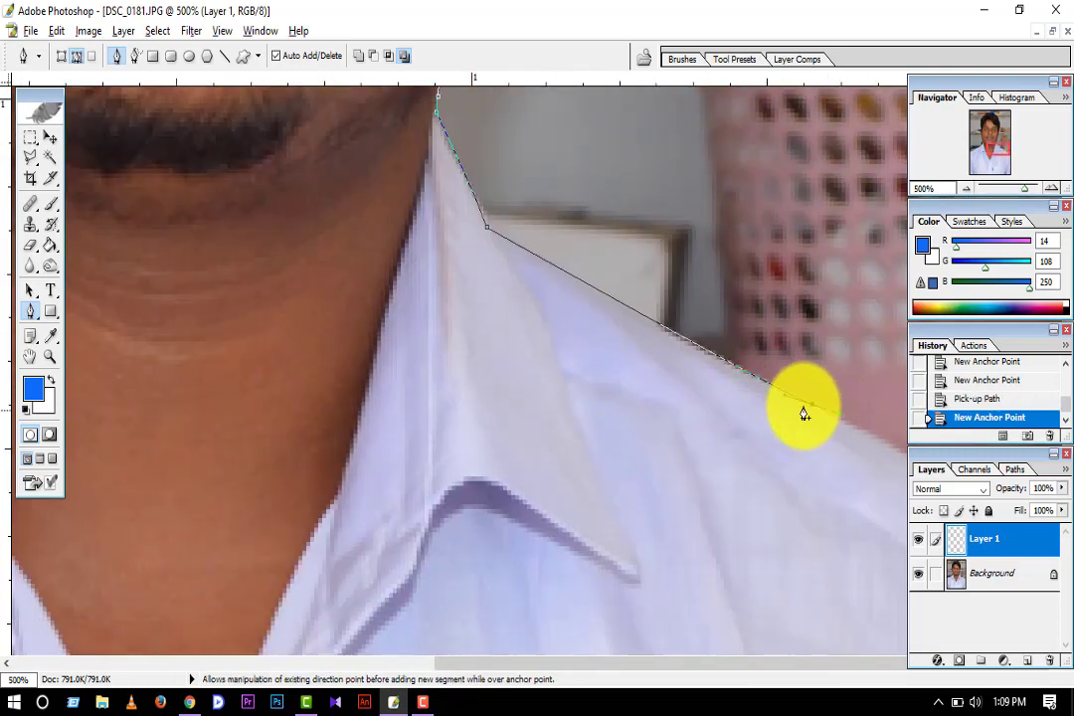
{"action": "left_click", "coordinate": [811, 404]}
- With panels hidden and the view zoomed out, curve the path down past the right shoulder
{"action": "key", "text": "ctrl+minus"}
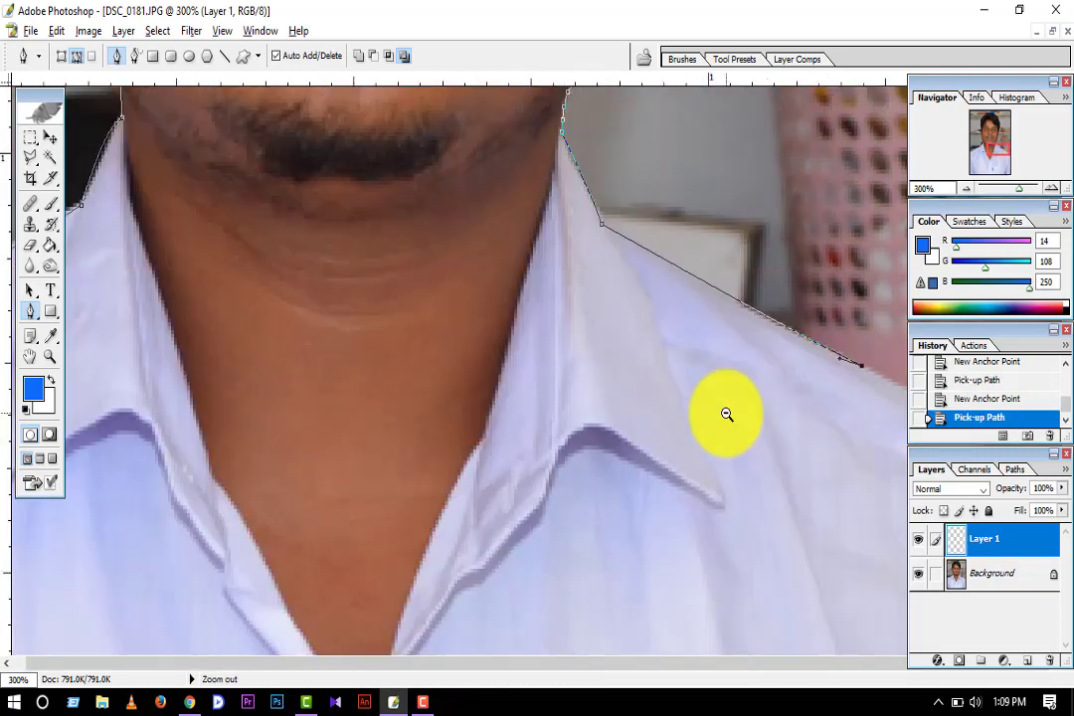
{"action": "key", "text": "ctrl+minus"}
{"action": "key", "text": "Tab"}
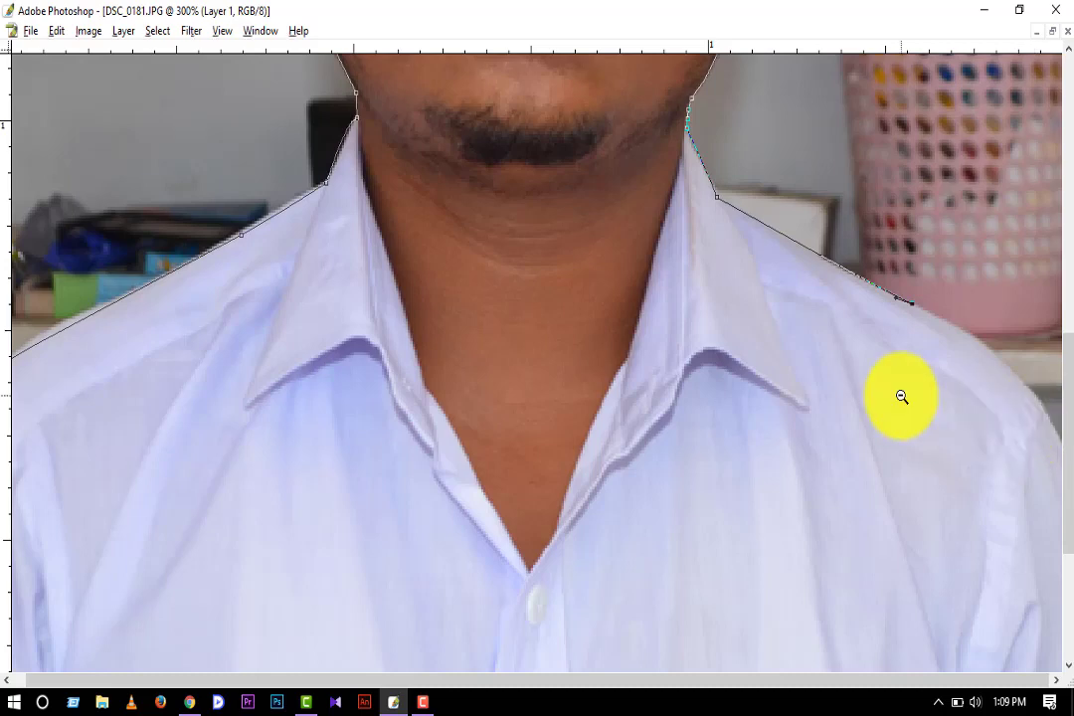
{"action": "left_click", "coordinate": [901, 395], "text": "ctrl+alt"}
{"action": "left_click_drag", "start_coordinate": [904, 456], "coordinate": [908, 524]}
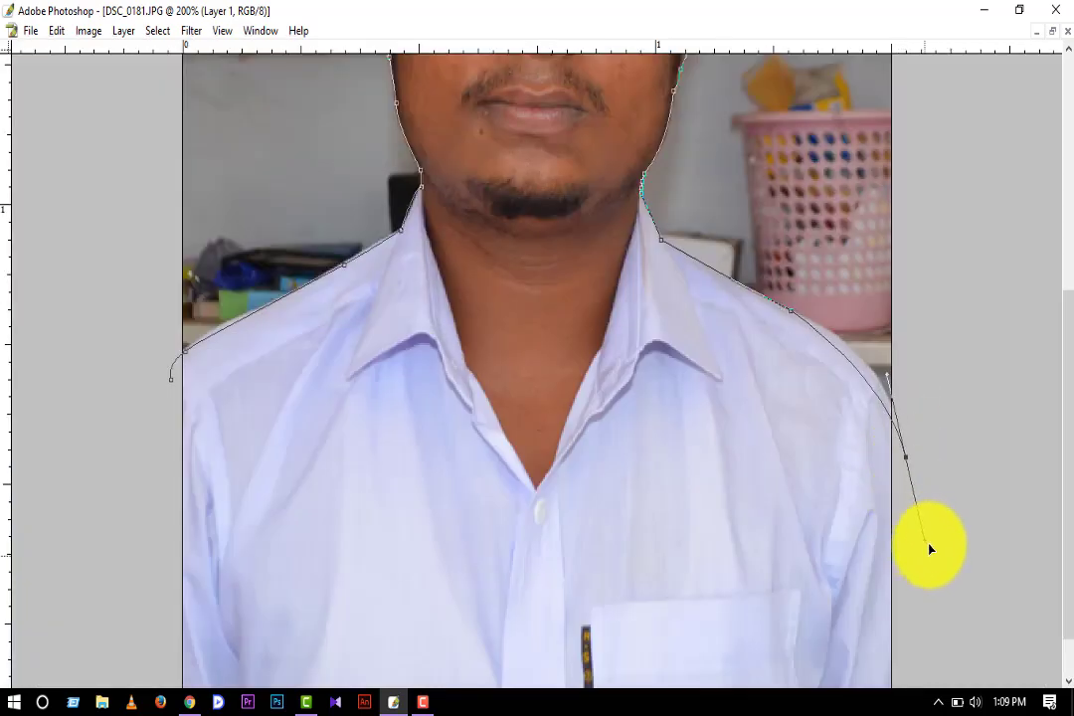
{"action": "left_click_drag", "start_coordinate": [935, 566], "coordinate": [934, 563]}
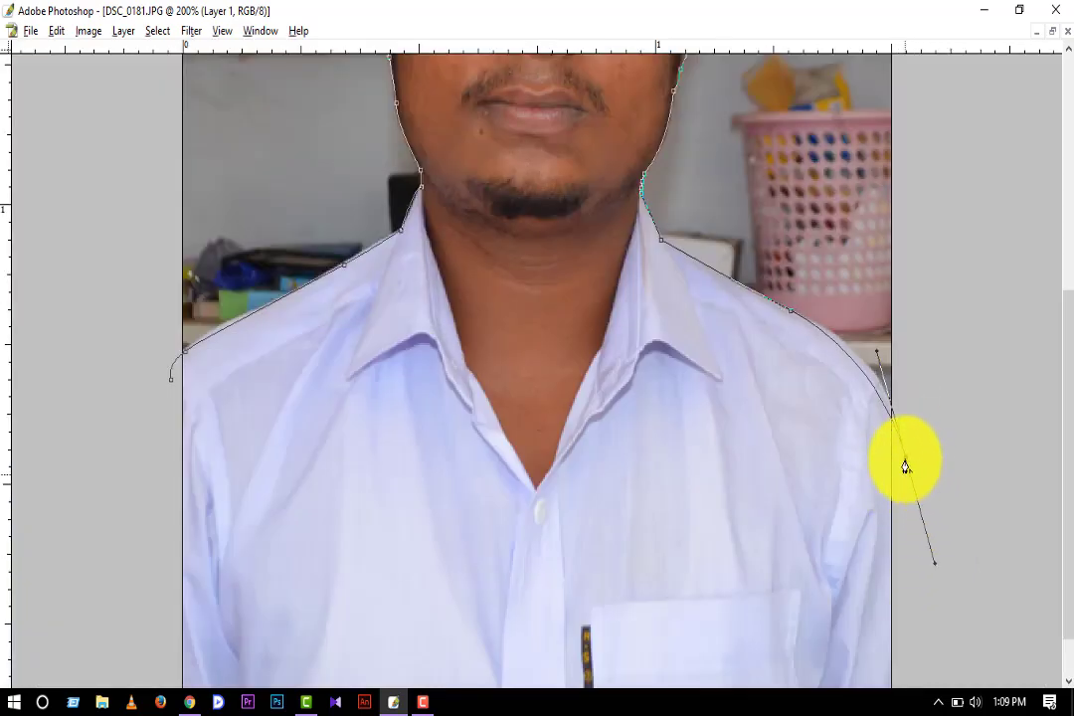
{"action": "left_click", "coordinate": [851, 472], "text": "ctrl+alt"}
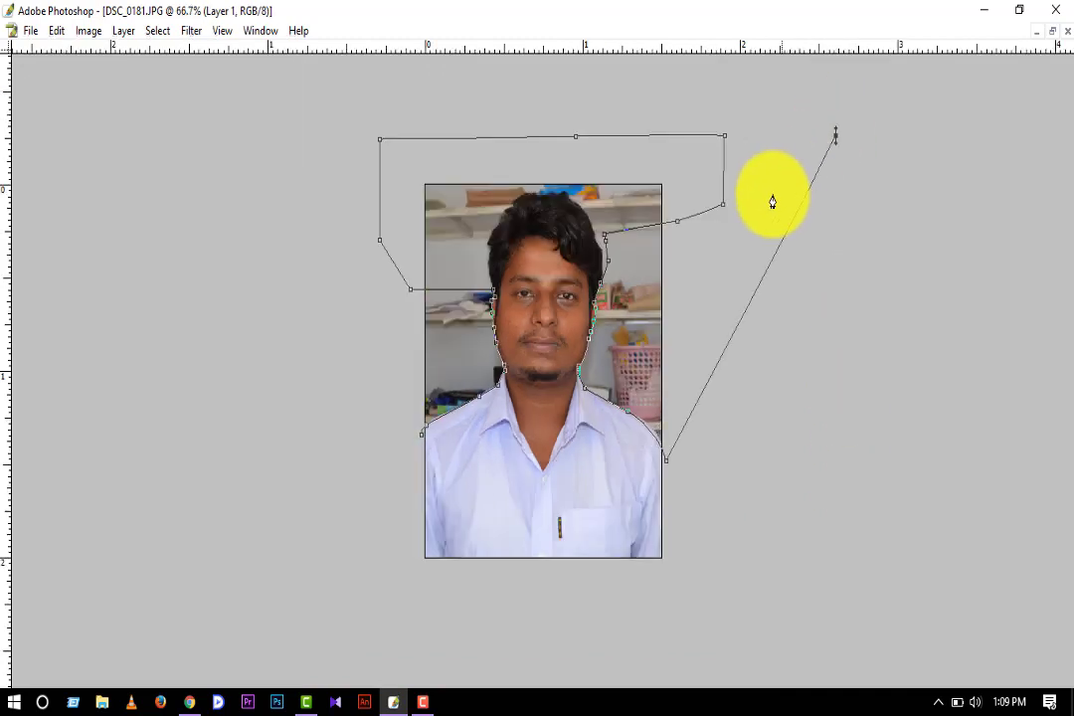
- Loop the path outside the photo's right, top and left edges and close it at the start point
{"action": "left_click", "coordinate": [772, 195], "text": "ctrl+alt"}
{"action": "left_click", "coordinate": [775, 131]}
{"action": "left_click", "coordinate": [546, 127]}
{"action": "left_click_drag", "start_coordinate": [378, 155], "coordinate": [352, 182]}
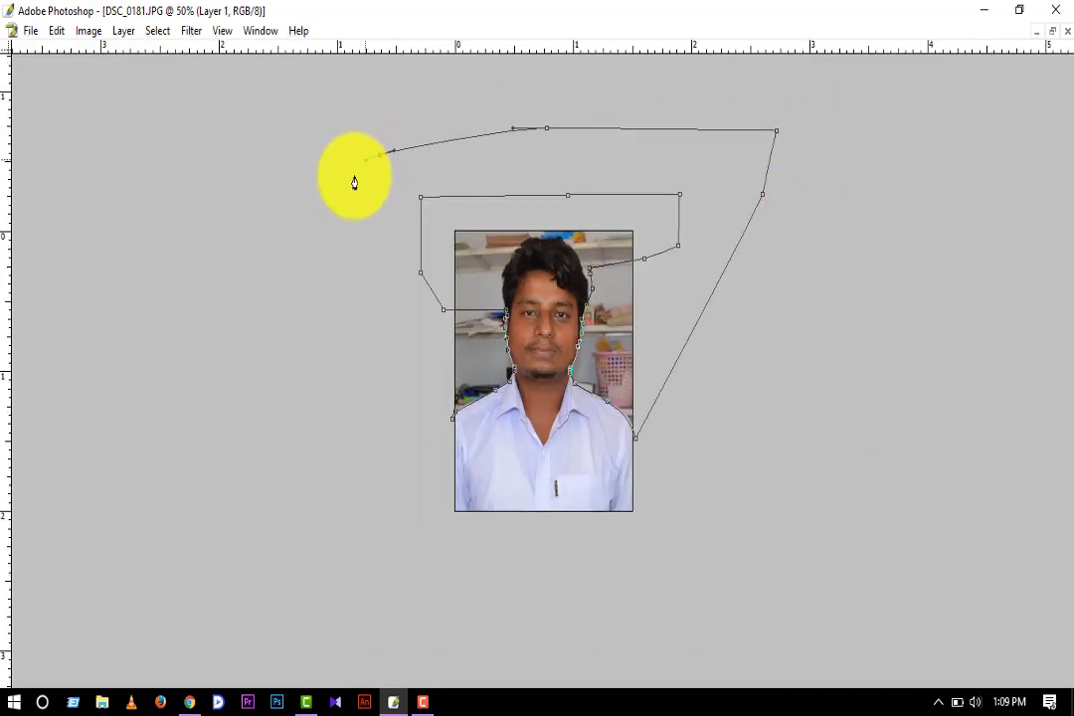
{"action": "left_click_drag", "start_coordinate": [333, 301], "coordinate": [342, 387]}
{"action": "left_click", "coordinate": [378, 435]}
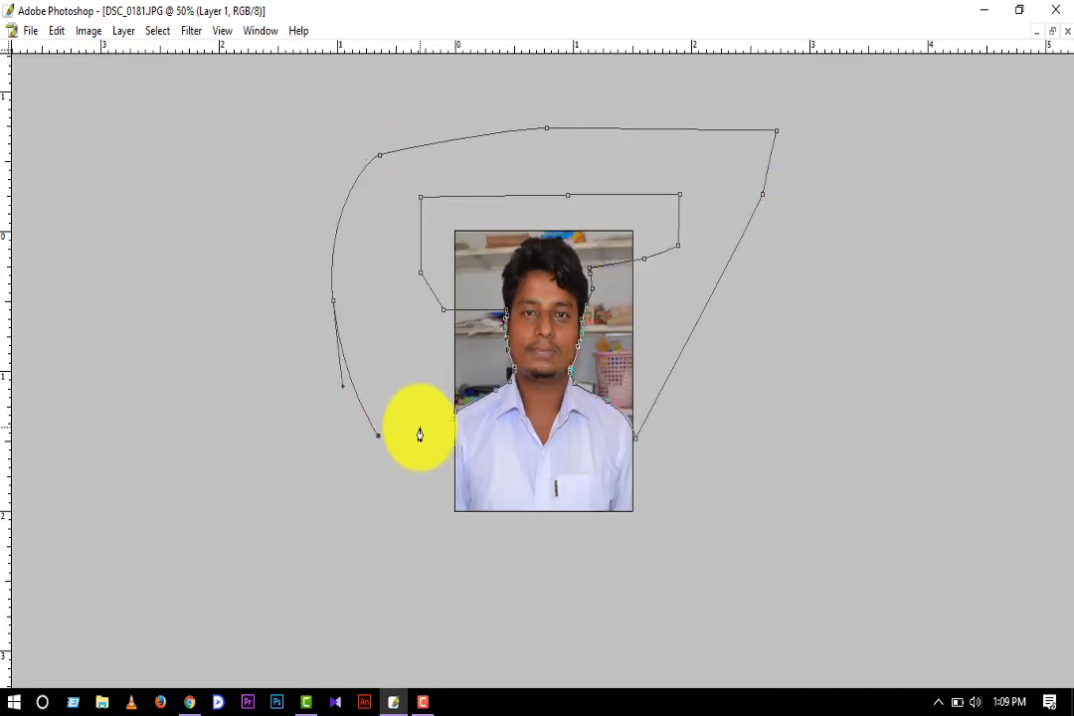
{"action": "left_click", "coordinate": [453, 428]}
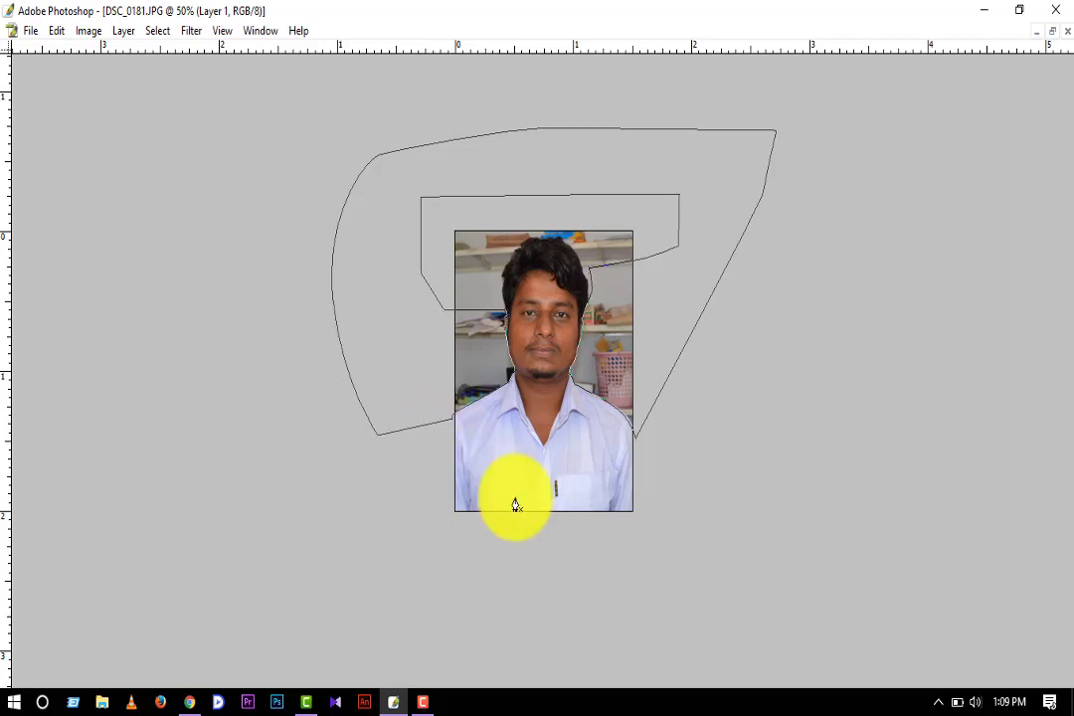
{"action": "key", "text": "Tab"}
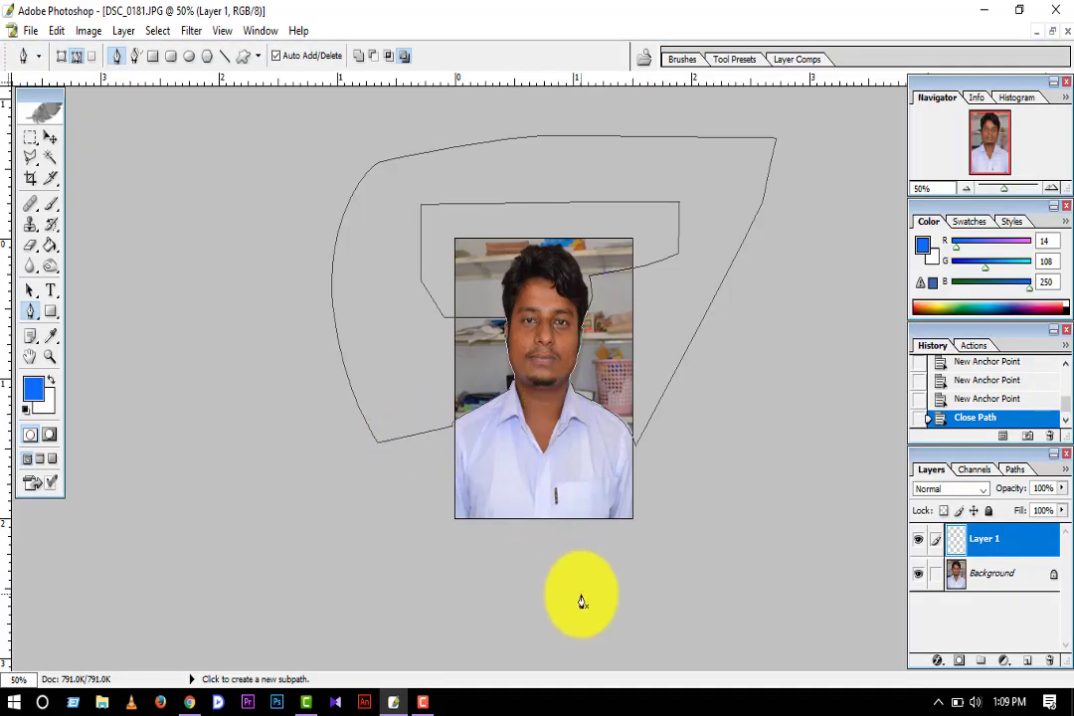
- Turn the path into a selection, clear the backdrop on the Background layer, and deselect
{"action": "key", "text": "ctrl+Return"}
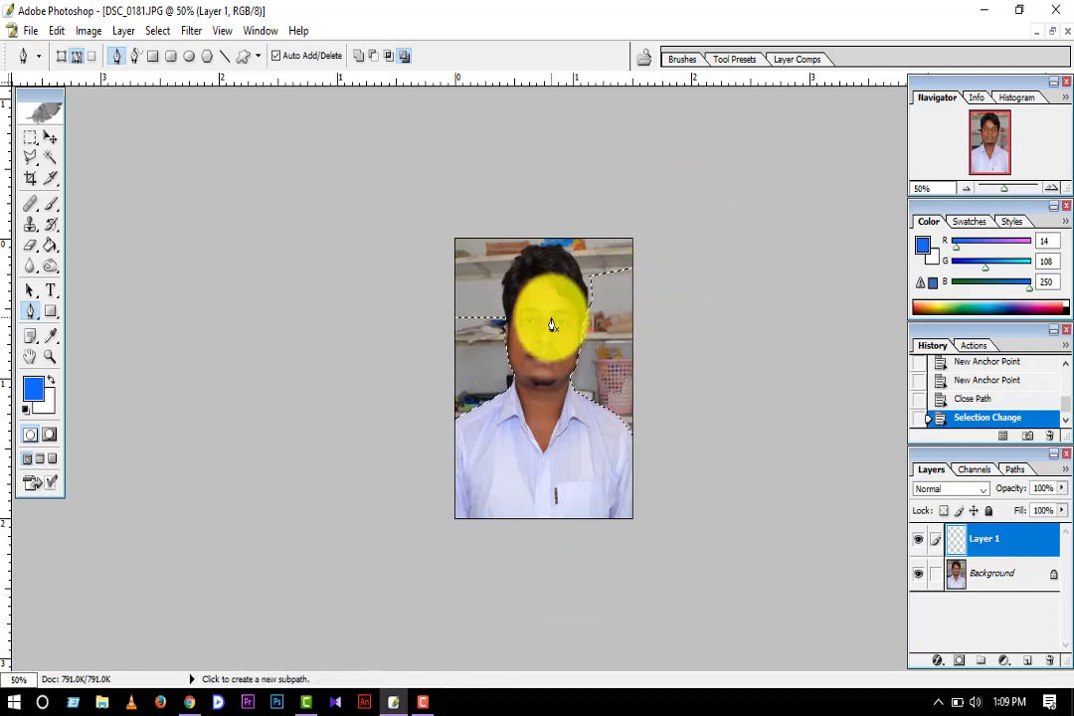
{"action": "key", "text": "ctrl+z"}
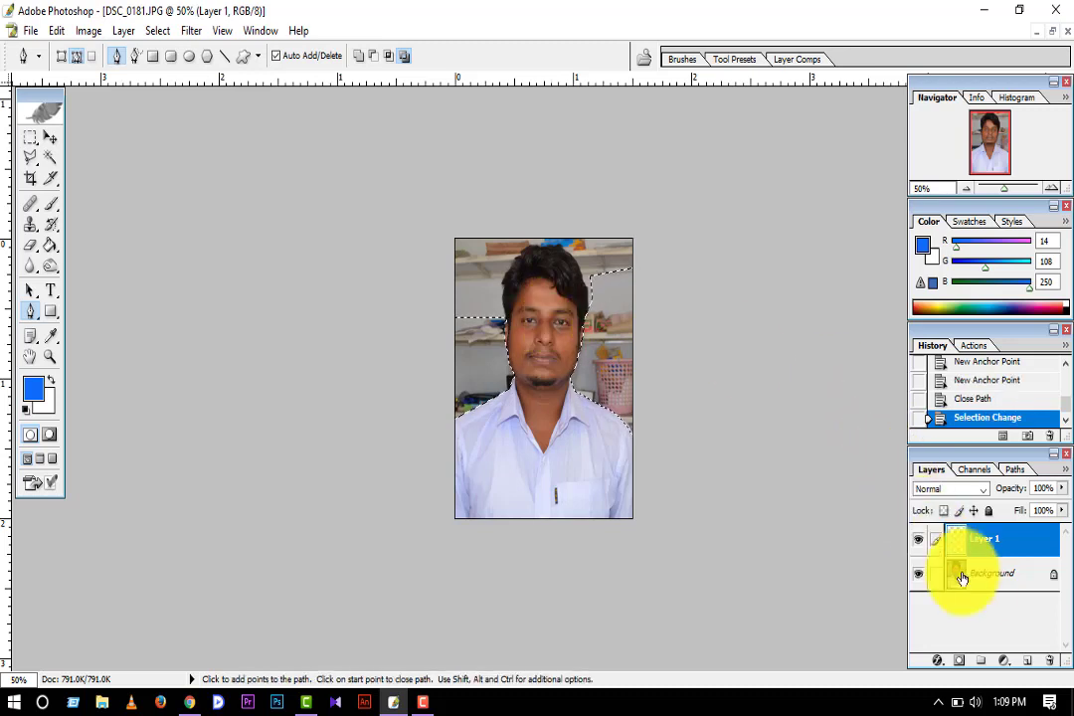
{"action": "left_click", "coordinate": [984, 577]}
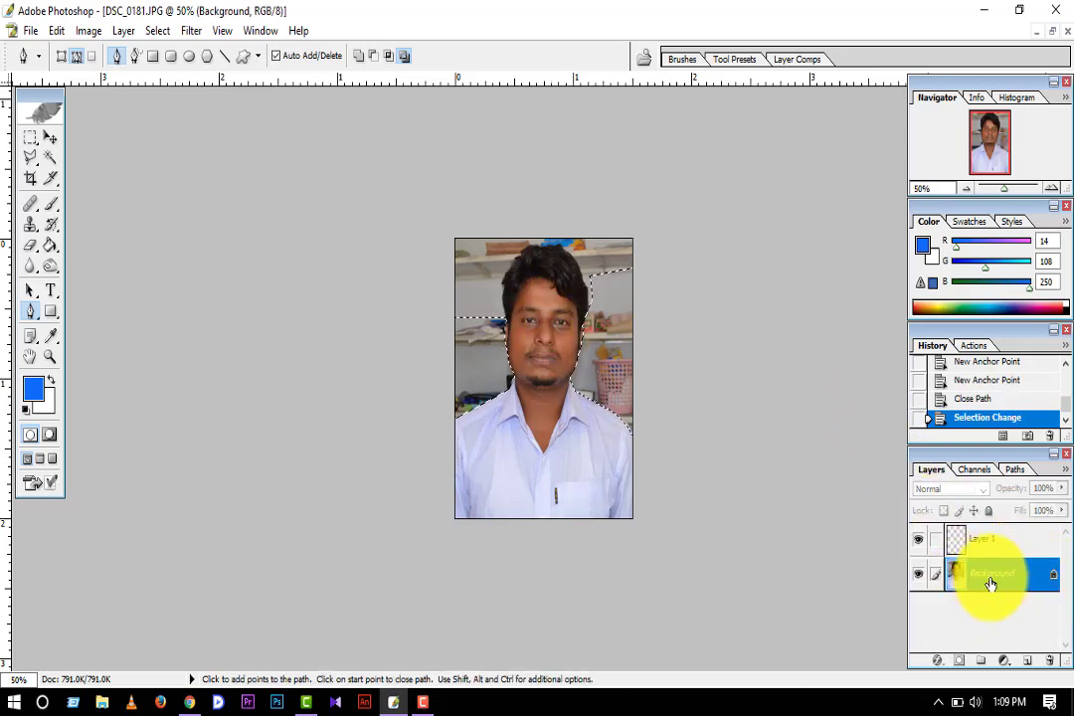
{"action": "key", "text": "ctrl+d"}
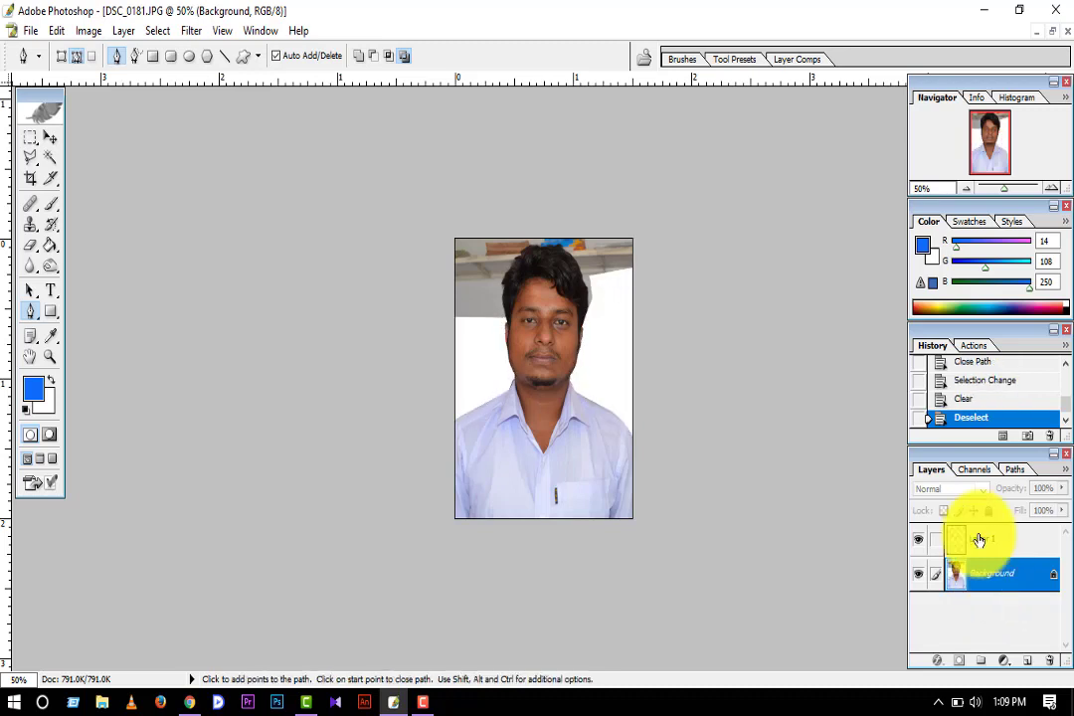
{"action": "left_click", "coordinate": [624, 324]}
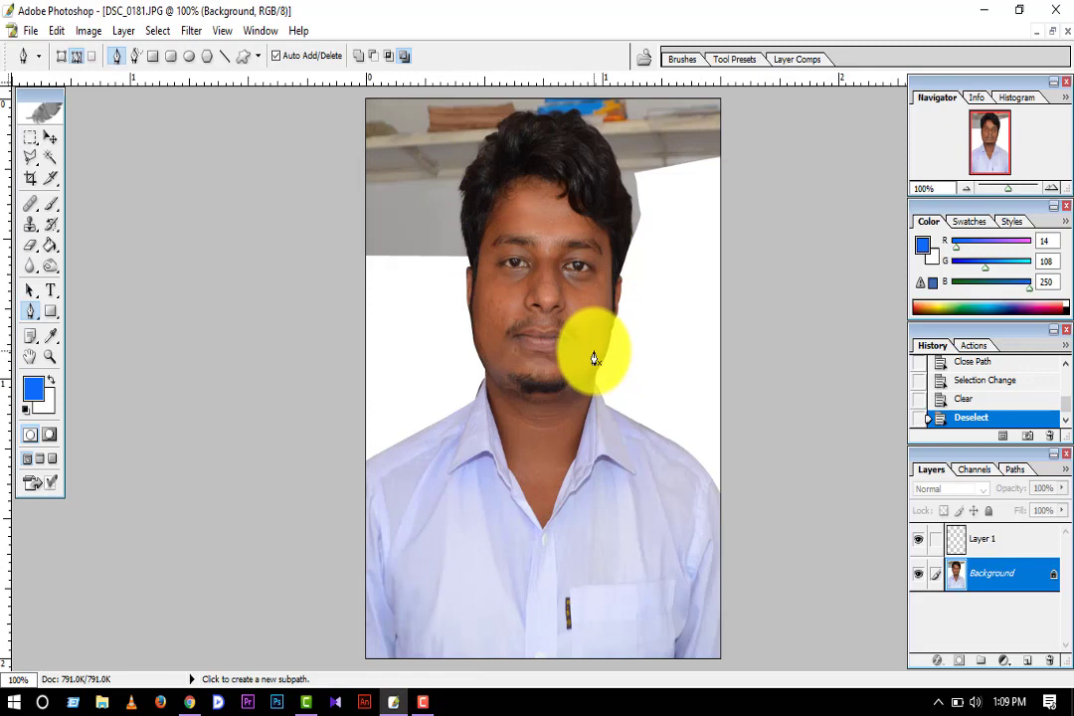
- Convert the locked Background photo into an editable layer named Layer 0
{"action": "mouse_move", "coordinate": [959, 559]}
{"action": "left_mouse_down"}
{"action": "mouse_move", "coordinate": [960, 533]}
{"action": "mouse_move", "coordinate": [989, 610]}
{"action": "mouse_move", "coordinate": [550, 444]}
{"action": "left_mouse_up"}
{"action": "key", "text": "v"}
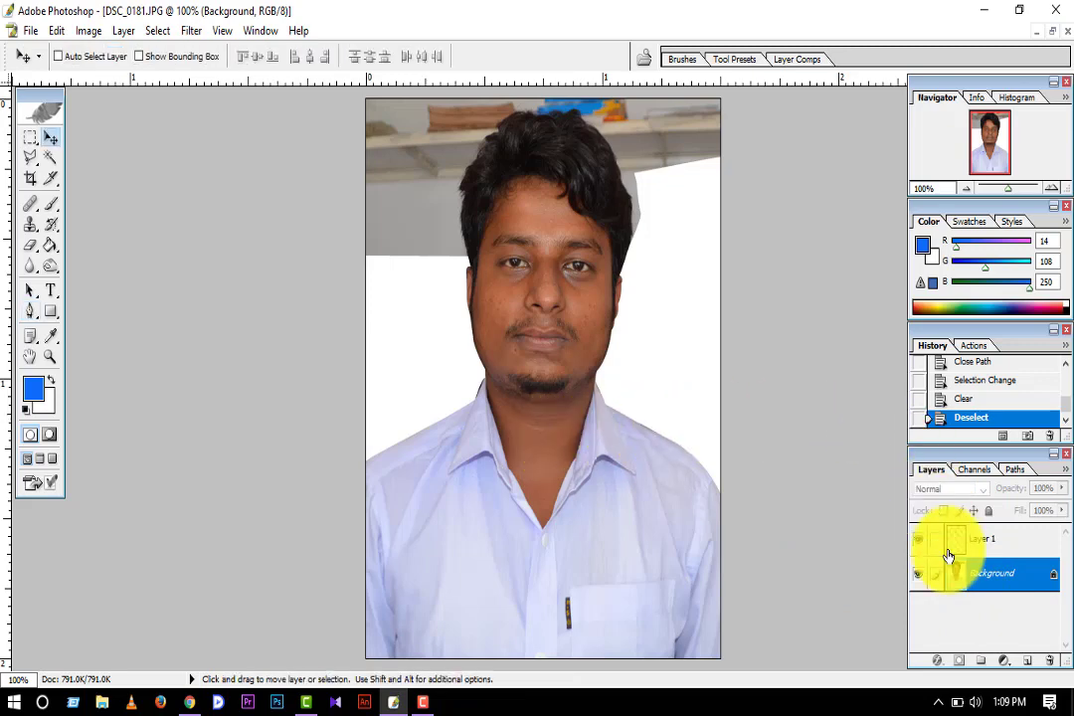
{"action": "mouse_move", "coordinate": [951, 567]}
{"action": "left_mouse_down"}
{"action": "mouse_move", "coordinate": [956, 613]}
{"action": "mouse_move", "coordinate": [967, 534]}
{"action": "mouse_move", "coordinate": [688, 417]}
{"action": "left_mouse_up"}
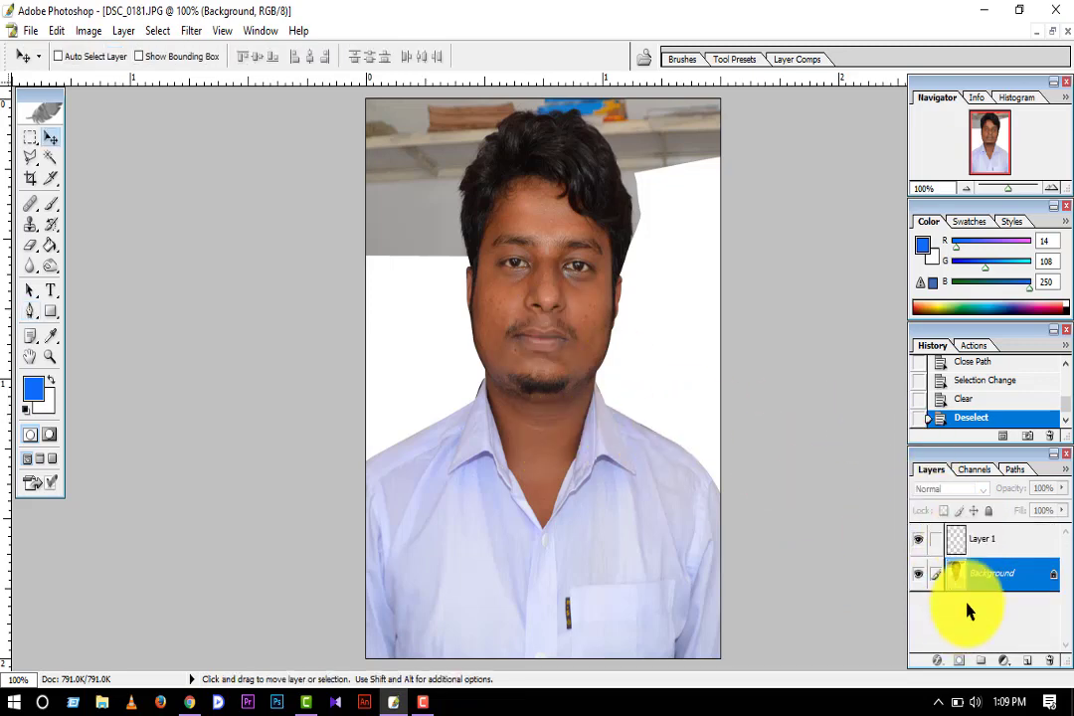
{"action": "double_click", "coordinate": [1055, 582]}
{"action": "left_click", "coordinate": [666, 321]}
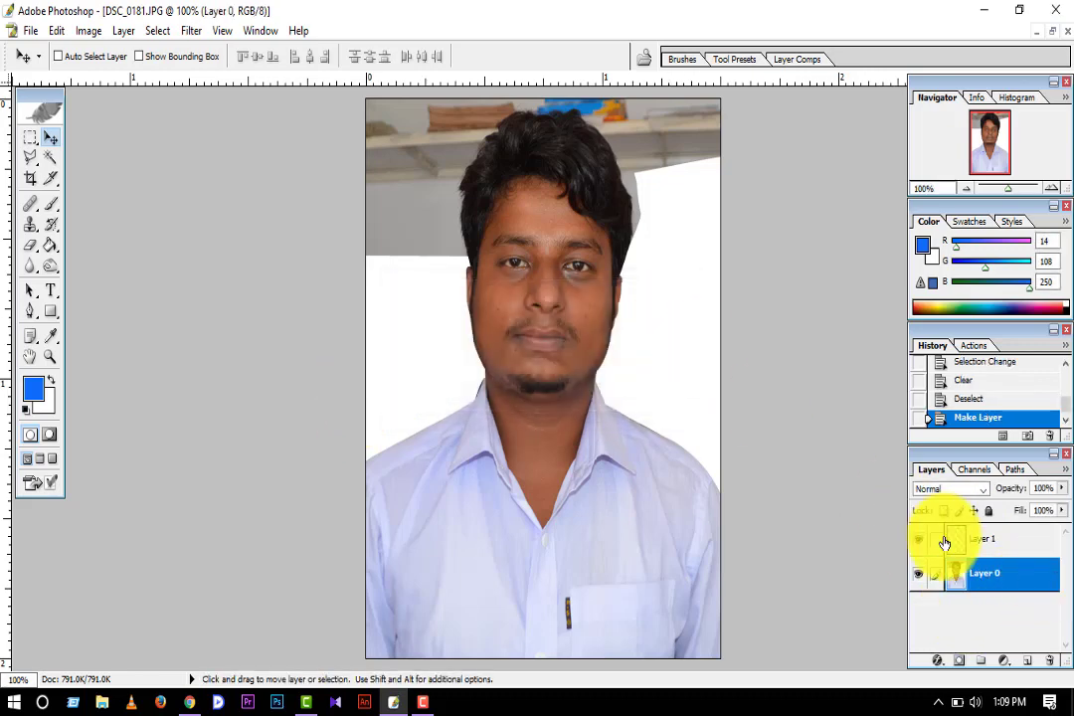
- Redo the Layer 0 conversion and drag Layer 0 above Layer 1
{"action": "mouse_move", "coordinate": [989, 577]}
{"action": "left_mouse_down"}
{"action": "mouse_move", "coordinate": [982, 546]}
{"action": "mouse_move", "coordinate": [972, 611]}
{"action": "left_mouse_up"}
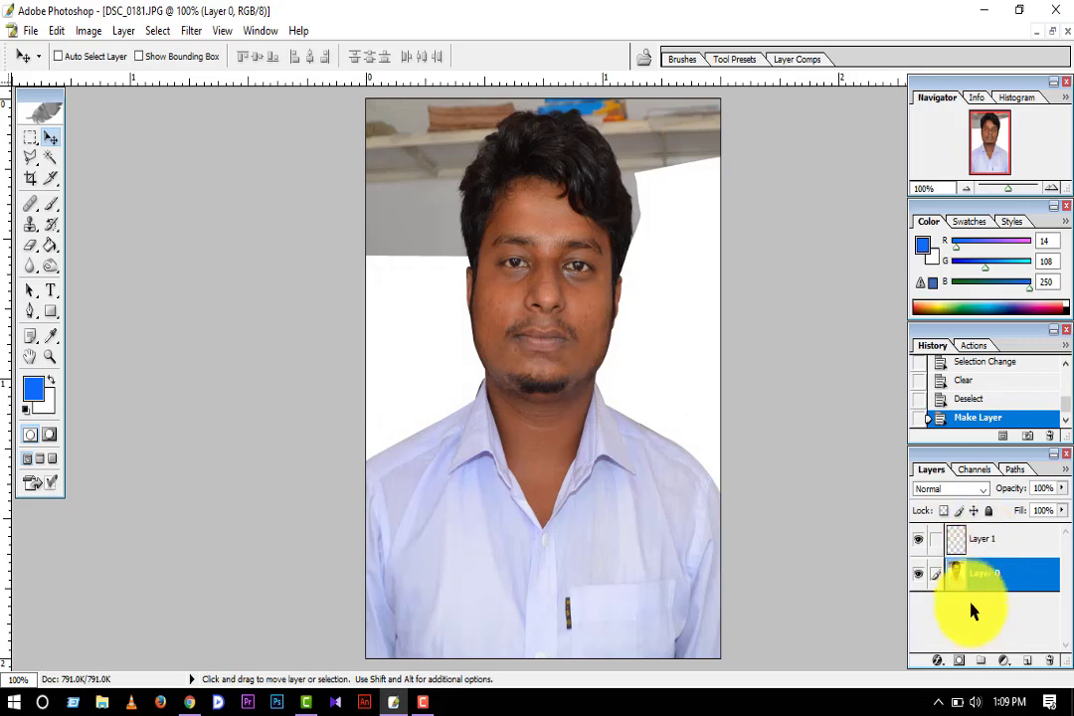
{"action": "key", "text": "ctrl+z"}
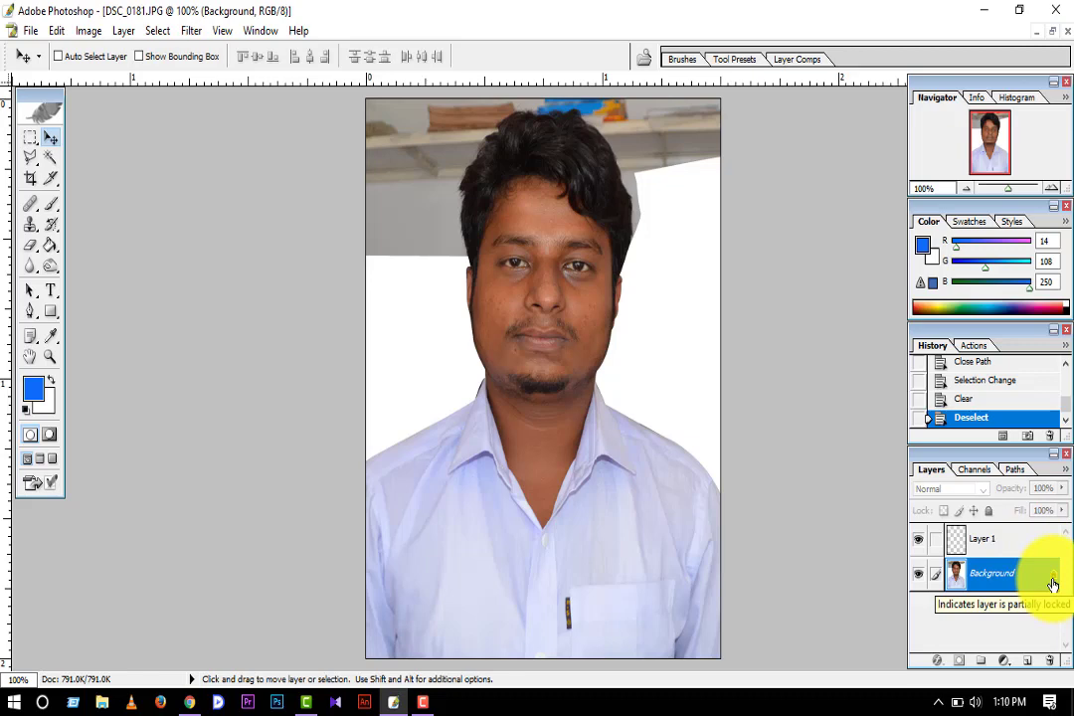
{"action": "double_click", "coordinate": [1053, 584]}
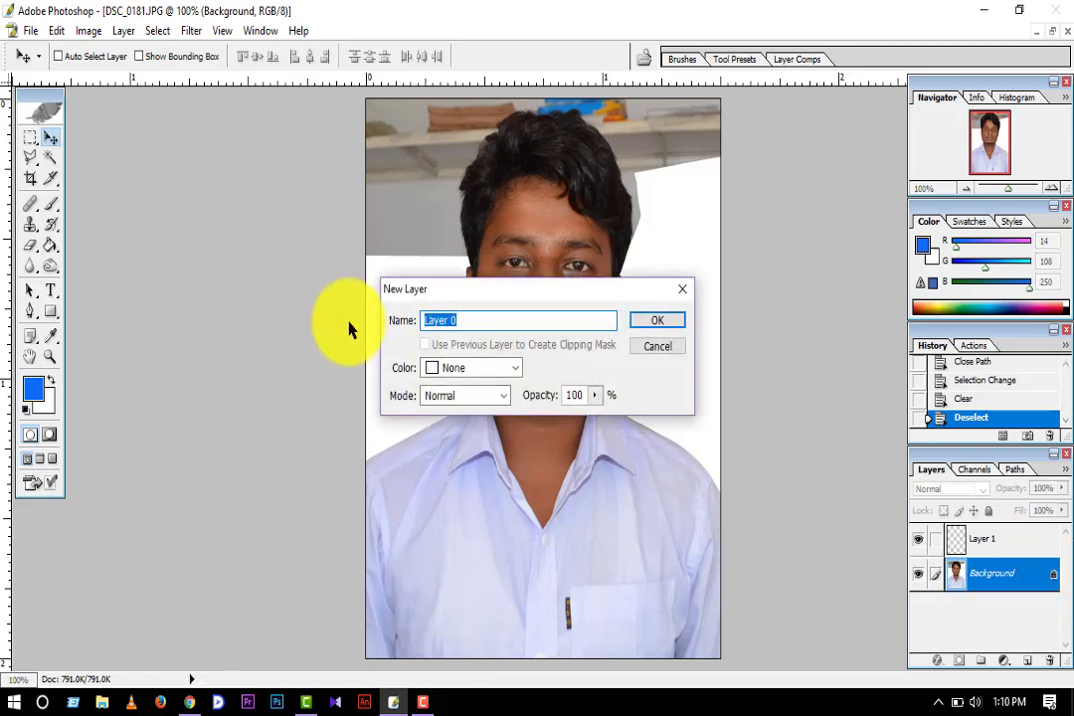
{"action": "left_click", "coordinate": [646, 330]}
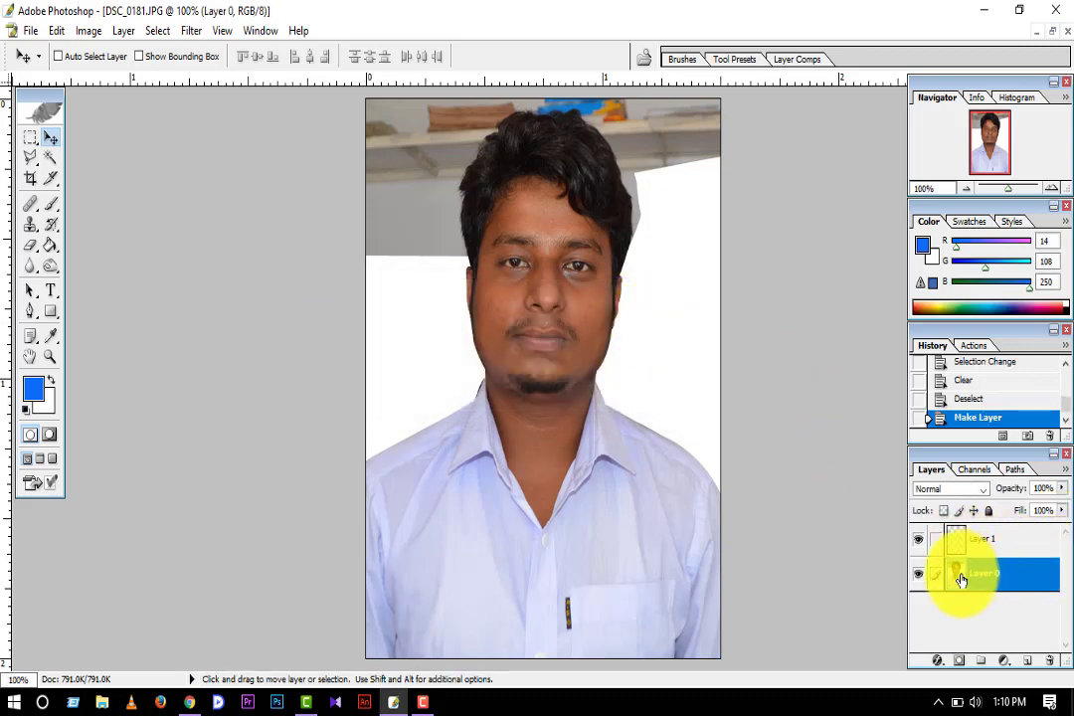
{"action": "left_click_drag", "start_coordinate": [961, 580], "coordinate": [960, 525]}
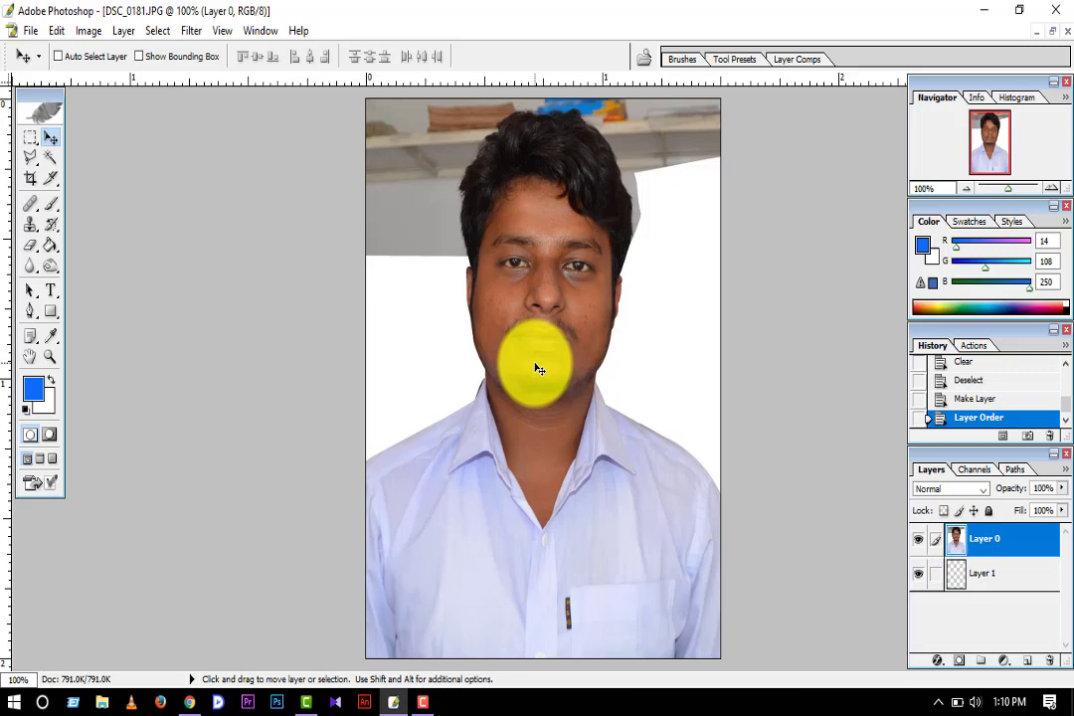
- Launch Filter > Extract on the Layer 0 portrait
{"action": "scroll", "coordinate": [537, 369], "scroll_direction": "down", "scroll_amount": 2}
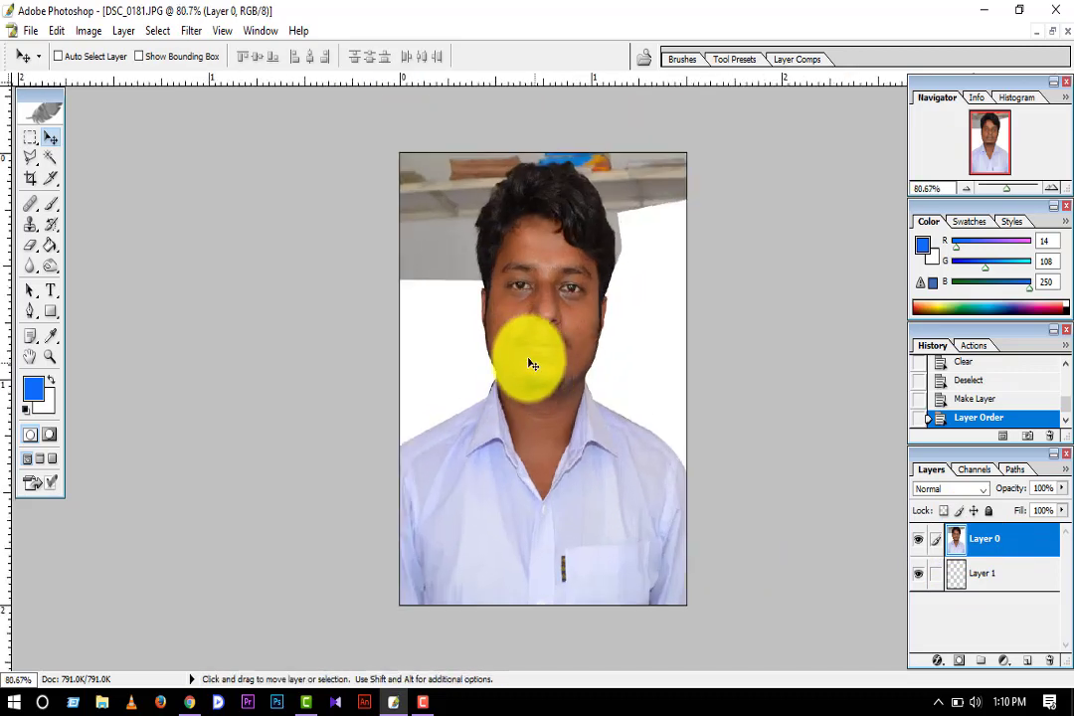
{"action": "left_click", "coordinate": [223, 31]}
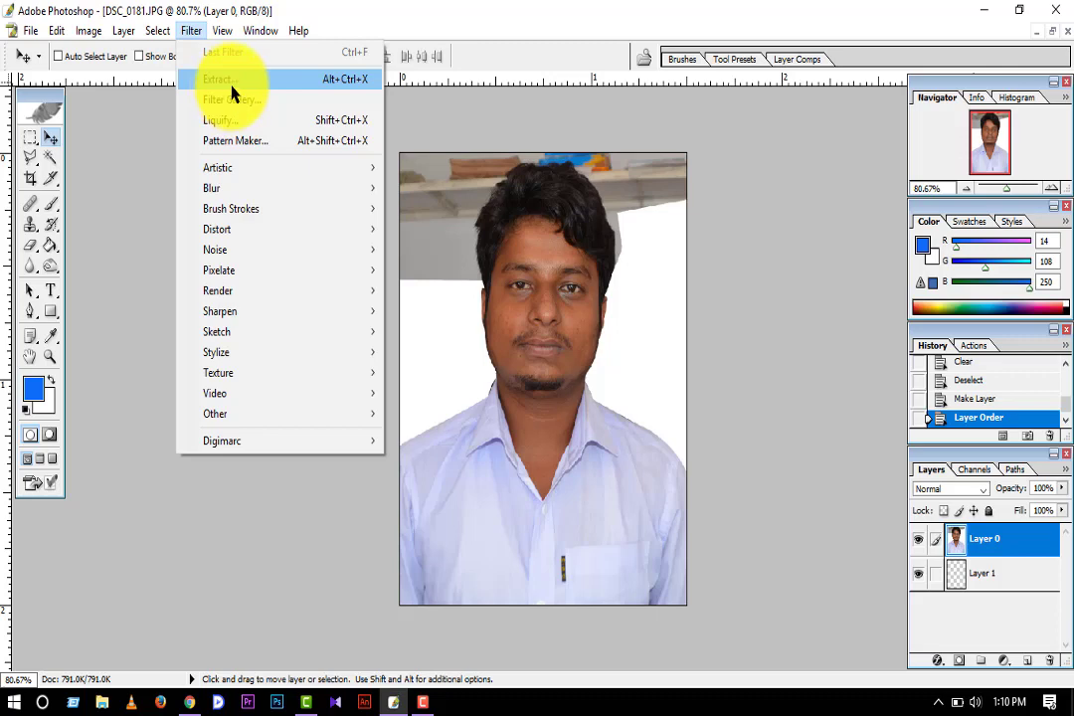
{"action": "left_click", "coordinate": [191, 33]}
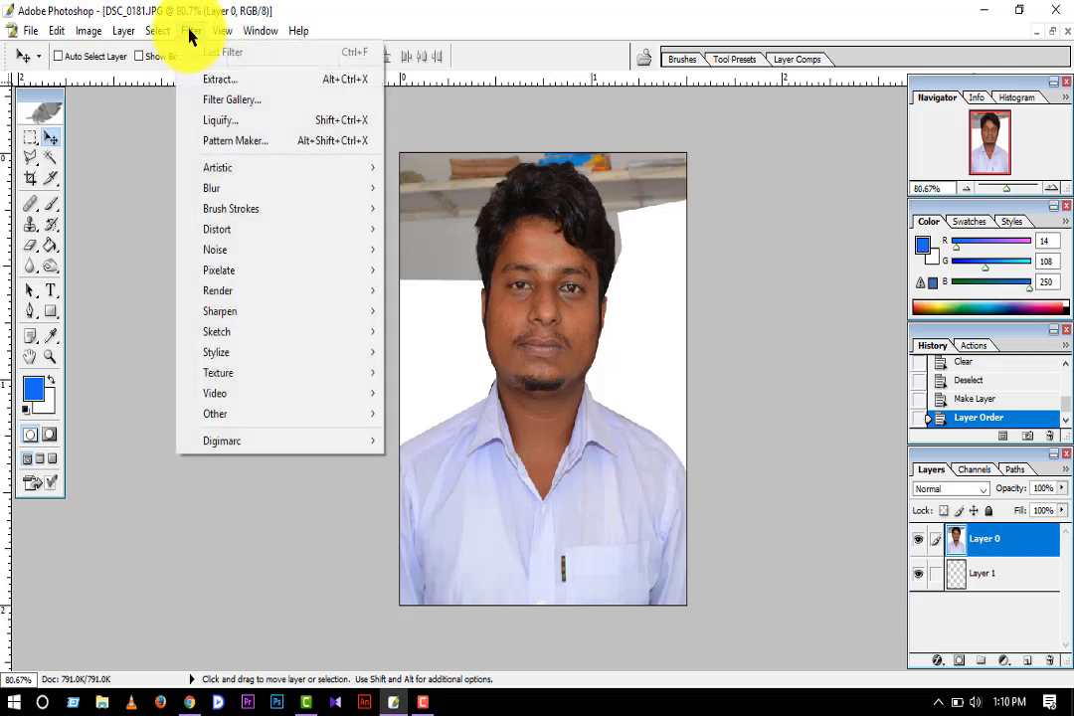
{"action": "left_click", "coordinate": [217, 80]}
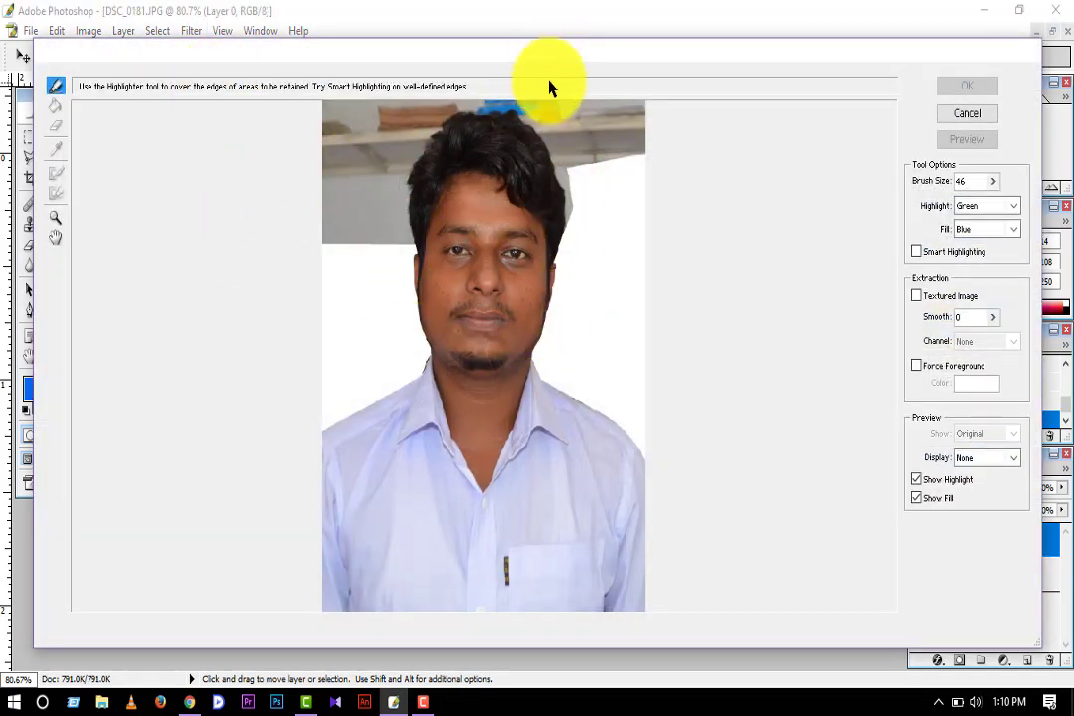
- Paint a green Edge Highlighter stroke from the left backdrop edge across the hairline
{"action": "left_click", "coordinate": [56, 89]}
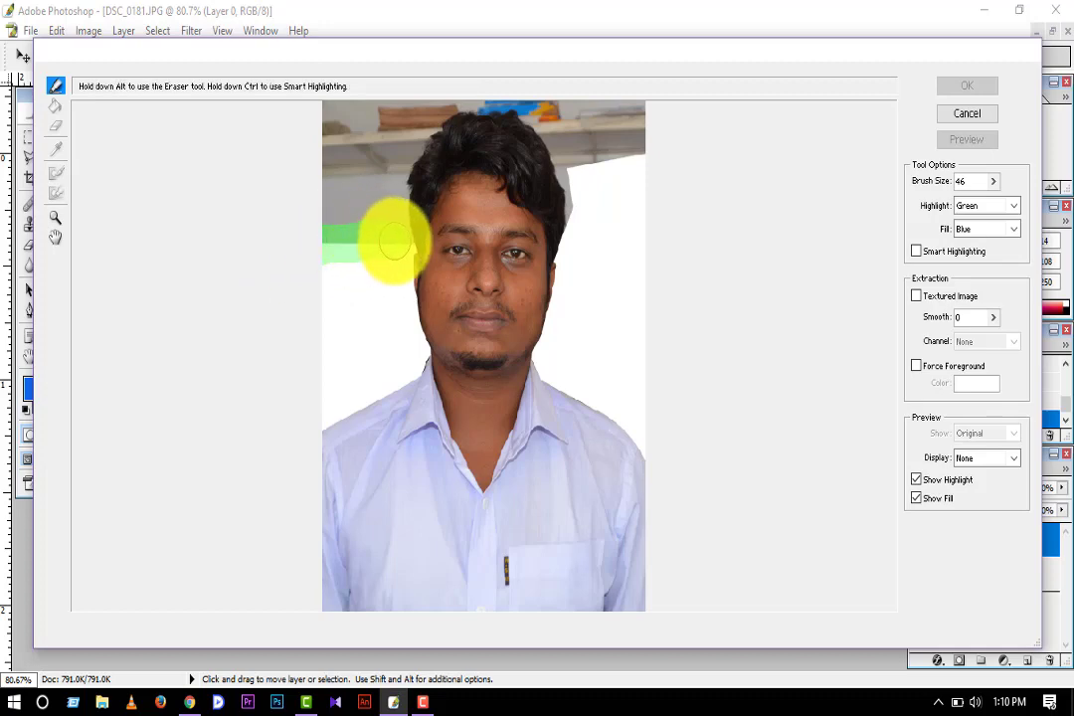
{"action": "left_click_drag", "start_coordinate": [402, 238], "coordinate": [413, 237]}
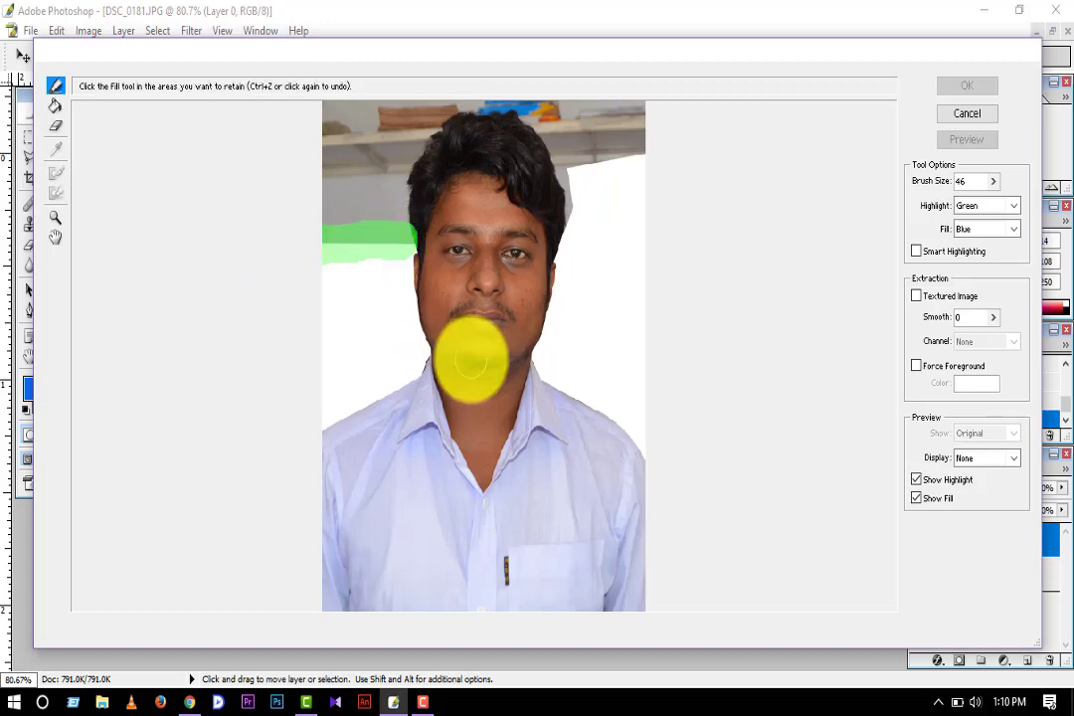
{"action": "left_click", "coordinate": [507, 321]}
{"action": "left_click_drag", "start_coordinate": [386, 310], "coordinate": [562, 347]}
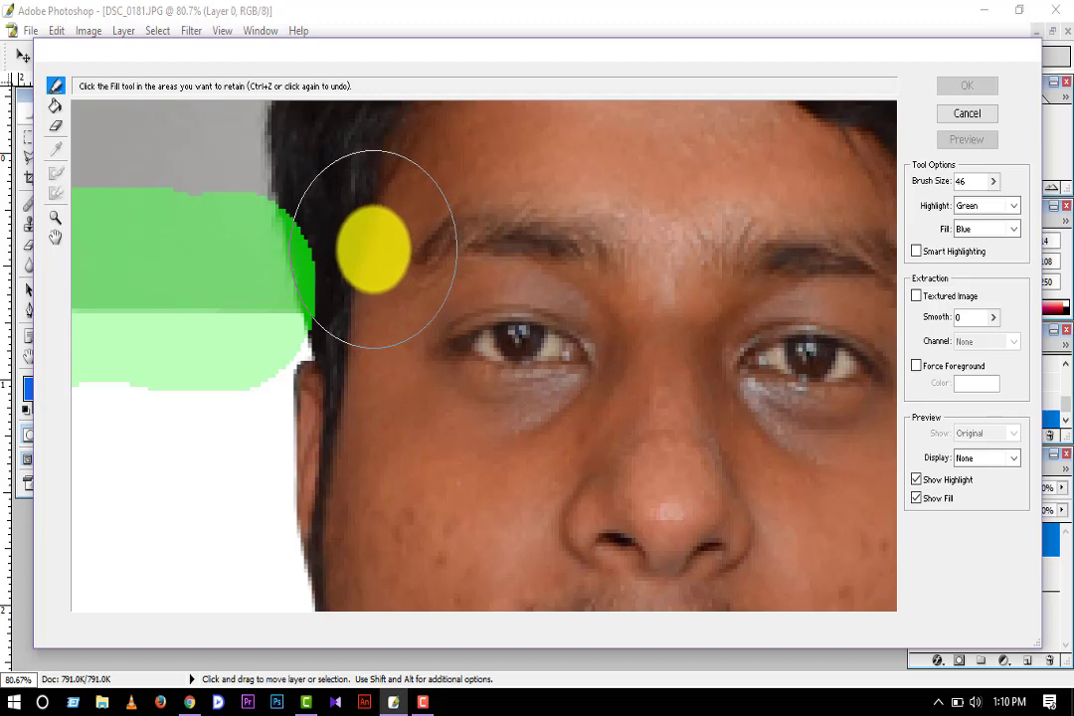
{"action": "left_click_drag", "start_coordinate": [373, 248], "coordinate": [895, 437]}
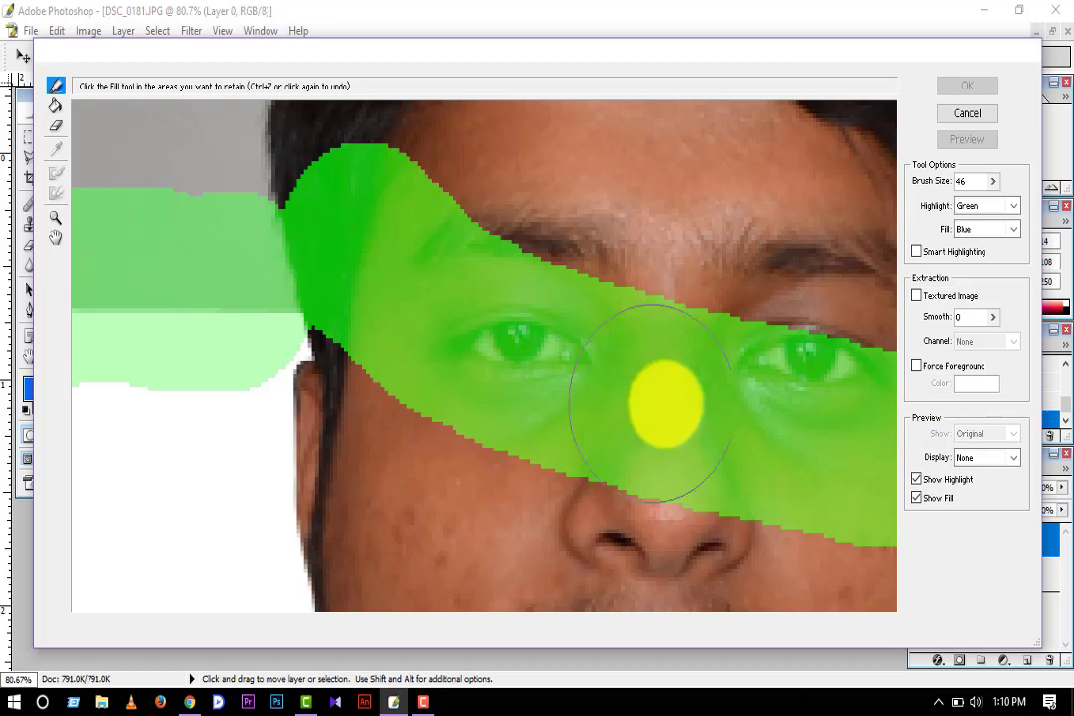
- Erase the stray green highlight covering the eyes and nose
{"action": "left_click_drag", "start_coordinate": [648, 298], "coordinate": [653, 438]}
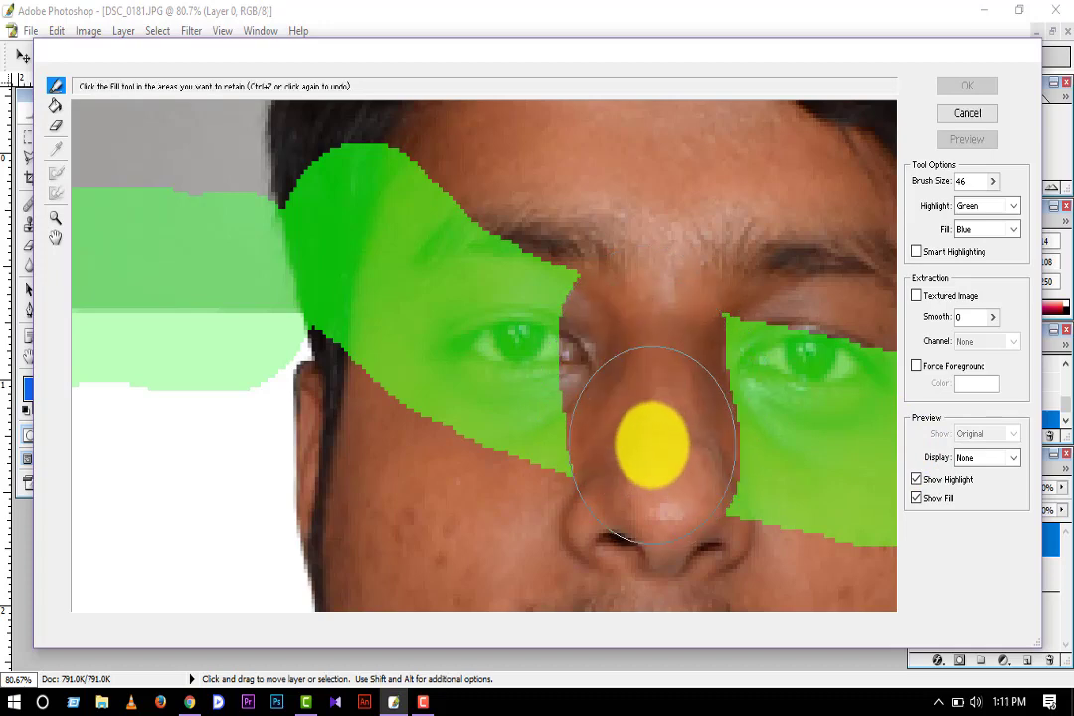
{"action": "key", "text": "ctrl+alt+z"}
{"action": "key", "text": "ctrl+z"}
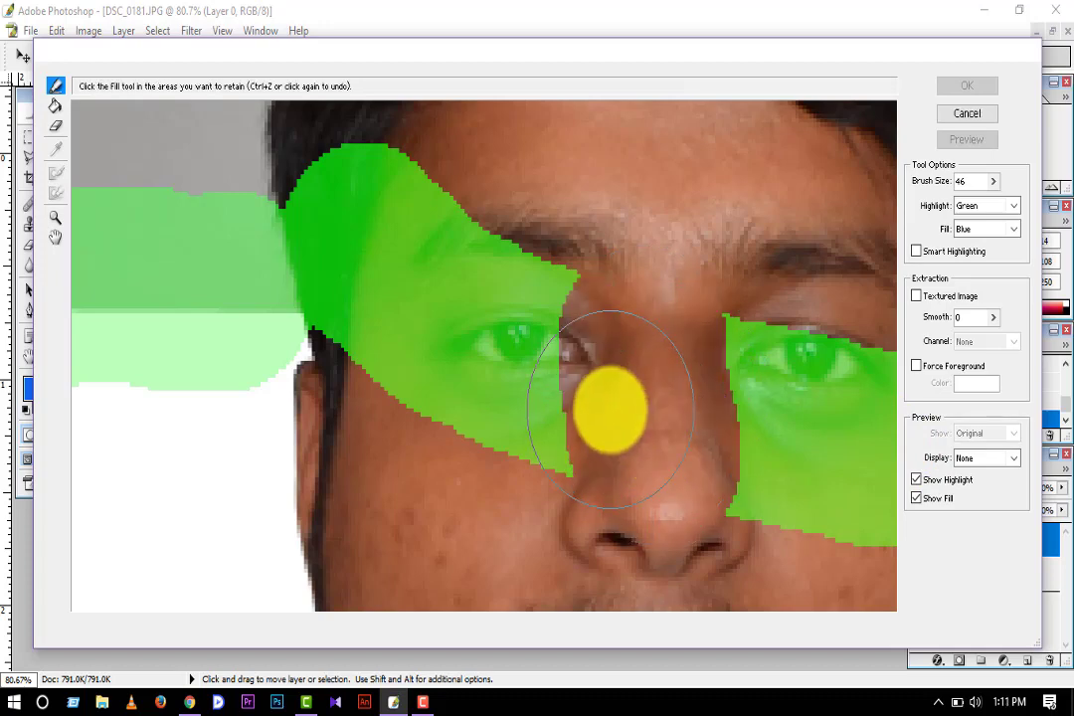
{"action": "key", "text": "ctrl+alt+z"}
{"action": "left_click", "coordinate": [604, 403], "text": "alt"}
{"action": "scroll", "coordinate": [603, 403], "scroll_direction": "down", "scroll_amount": 1}
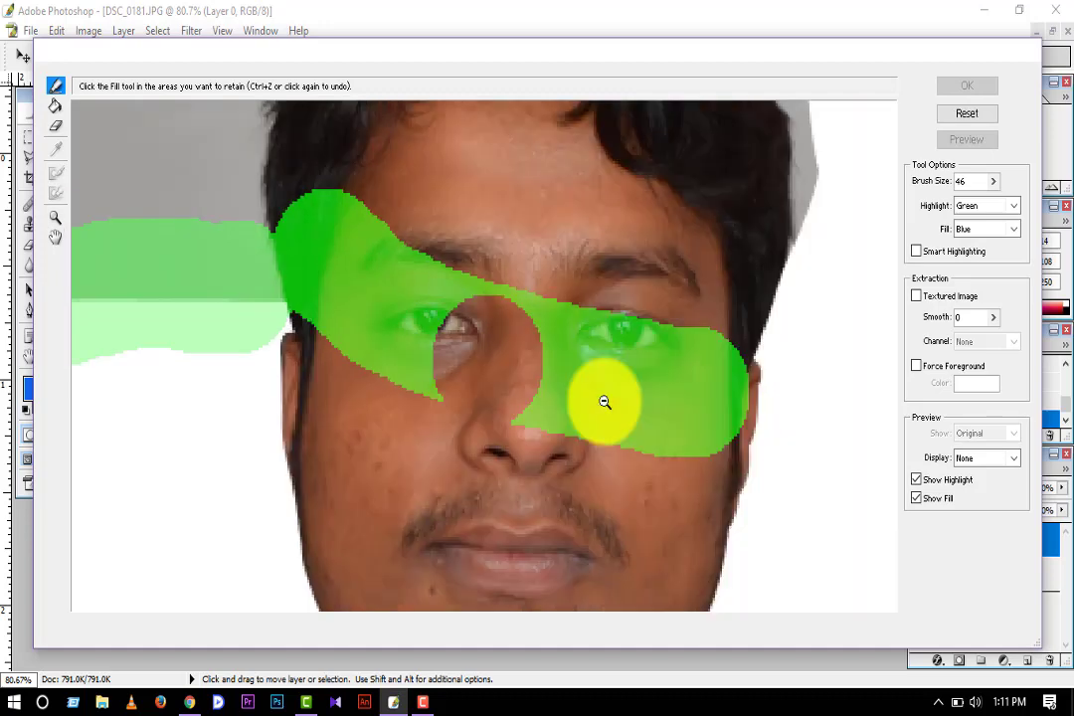
{"action": "mouse_move", "coordinate": [517, 308]}
{"action": "left_mouse_down"}
{"action": "mouse_move", "coordinate": [743, 359]}
{"action": "mouse_move", "coordinate": [518, 408]}
{"action": "mouse_move", "coordinate": [415, 287]}
{"action": "mouse_move", "coordinate": [630, 431]}
{"action": "mouse_move", "coordinate": [688, 404]}
{"action": "mouse_move", "coordinate": [491, 392]}
{"action": "mouse_move", "coordinate": [346, 211]}
{"action": "mouse_move", "coordinate": [335, 243]}
{"action": "mouse_move", "coordinate": [348, 335]}
{"action": "left_mouse_up"}
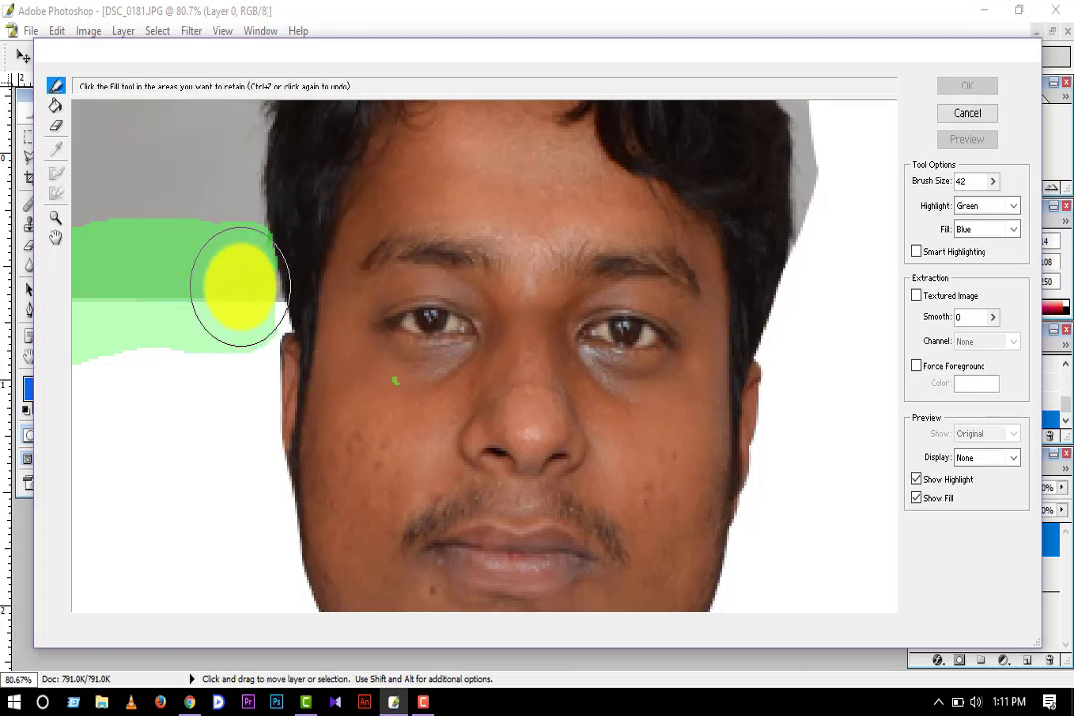
- With a smaller brush, highlight the left hair edge and along the top of the hair
{"action": "key", "text": "bracketleft"}
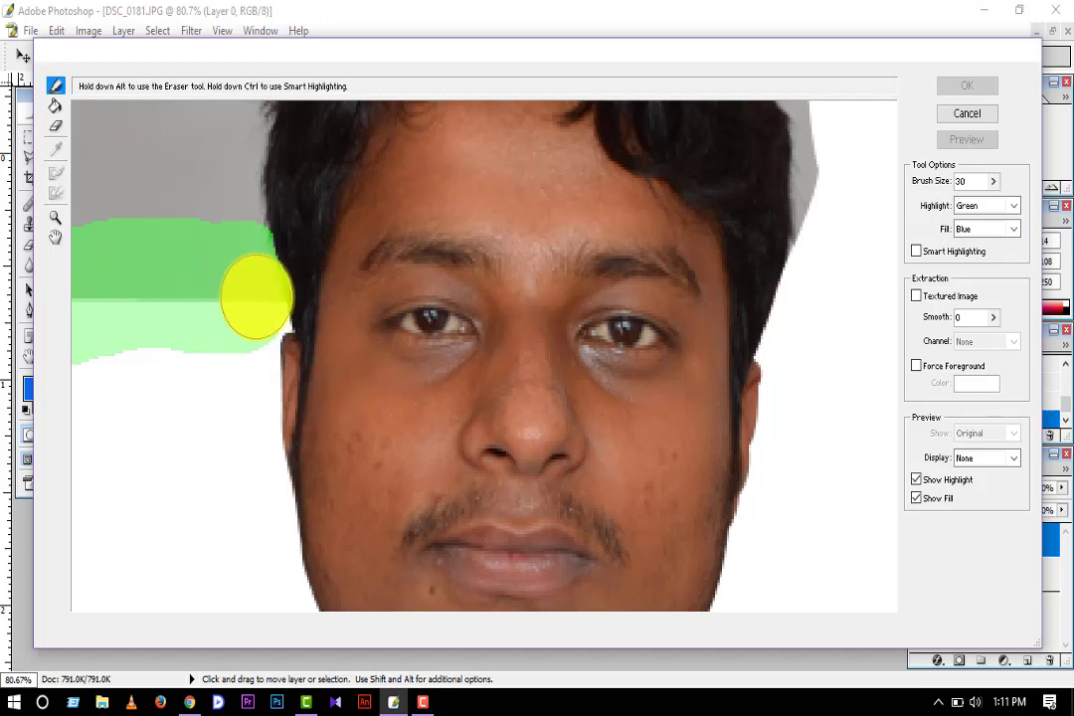
{"action": "scroll", "coordinate": [338, 438], "scroll_direction": "up", "scroll_amount": 3}
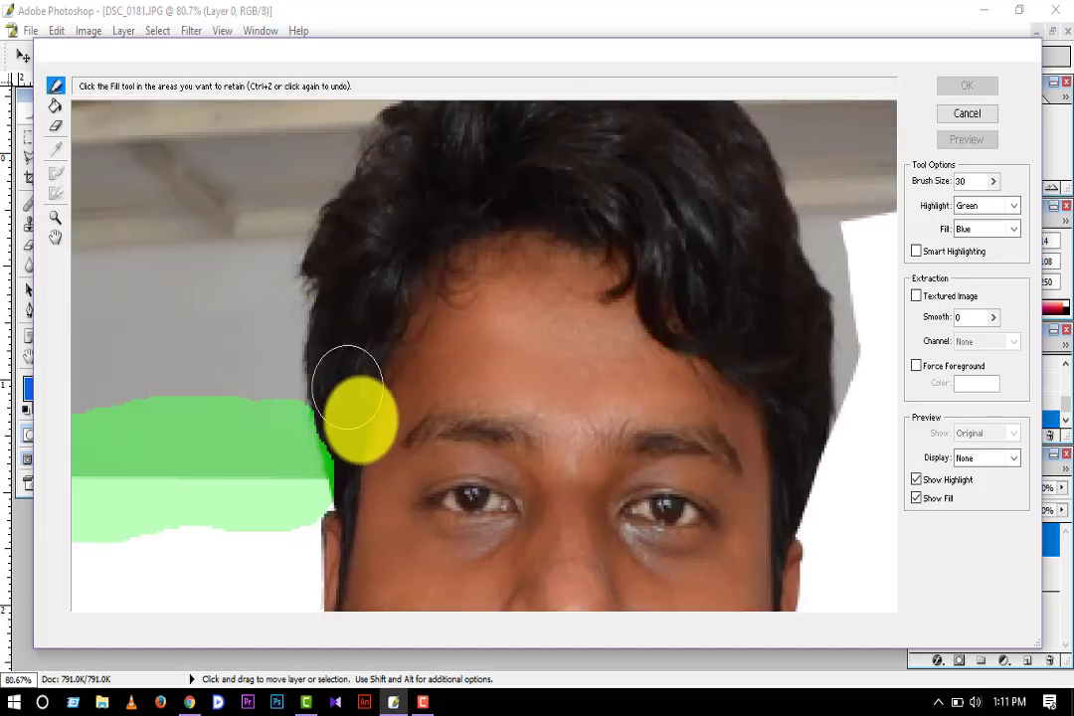
{"action": "scroll", "coordinate": [360, 418], "scroll_direction": "up", "scroll_amount": 2}
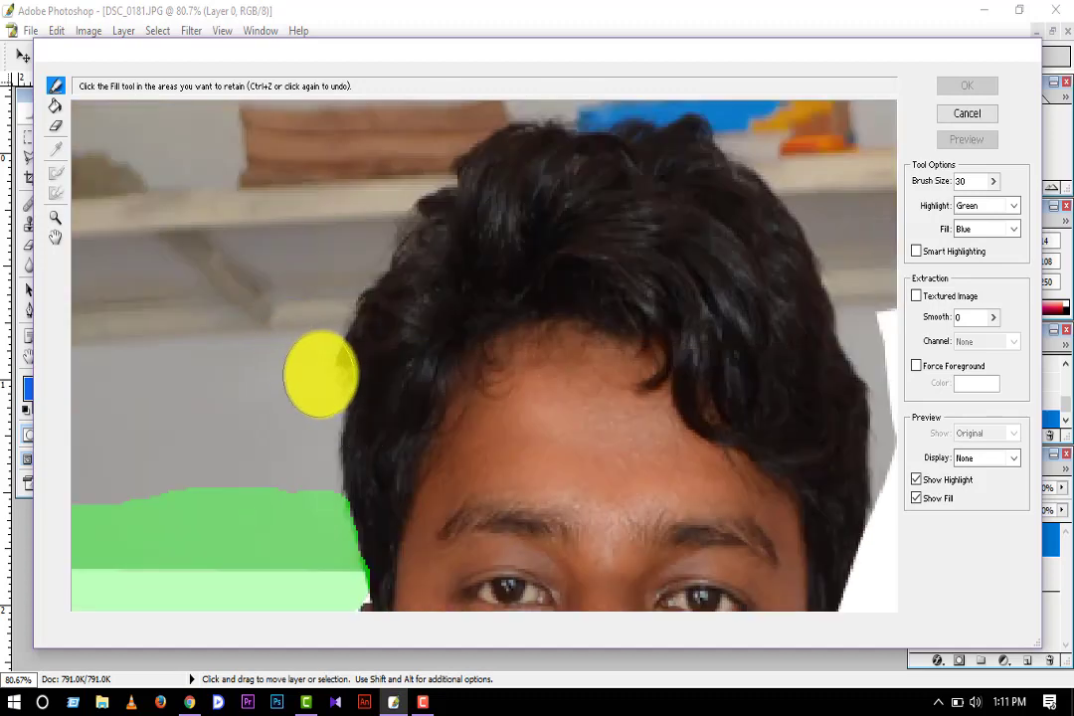
{"action": "left_click_drag", "start_coordinate": [319, 376], "coordinate": [311, 483]}
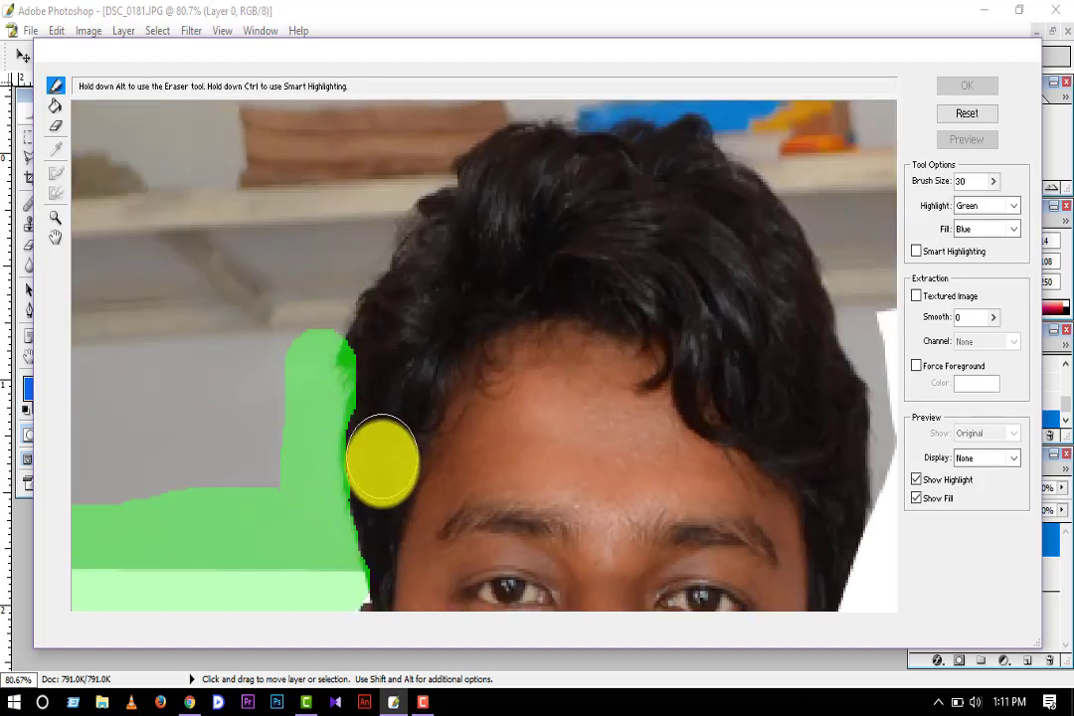
{"action": "mouse_move", "coordinate": [360, 252]}
{"action": "left_mouse_down"}
{"action": "mouse_move", "coordinate": [304, 343]}
{"action": "mouse_move", "coordinate": [377, 179]}
{"action": "mouse_move", "coordinate": [537, 108]}
{"action": "mouse_move", "coordinate": [515, 107]}
{"action": "mouse_move", "coordinate": [695, 96]}
{"action": "mouse_move", "coordinate": [746, 130]}
{"action": "mouse_move", "coordinate": [838, 248]}
{"action": "mouse_move", "coordinate": [750, 228]}
{"action": "mouse_move", "coordinate": [781, 508]}
{"action": "left_mouse_up"}
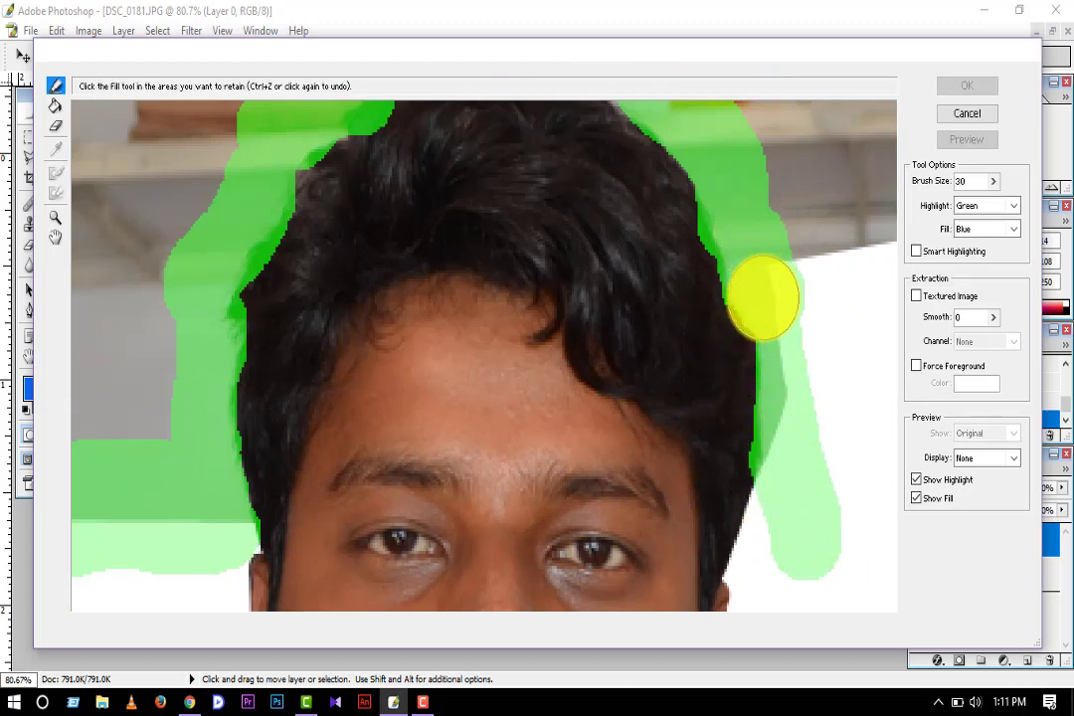
{"action": "left_click_drag", "start_coordinate": [788, 329], "coordinate": [837, 389]}
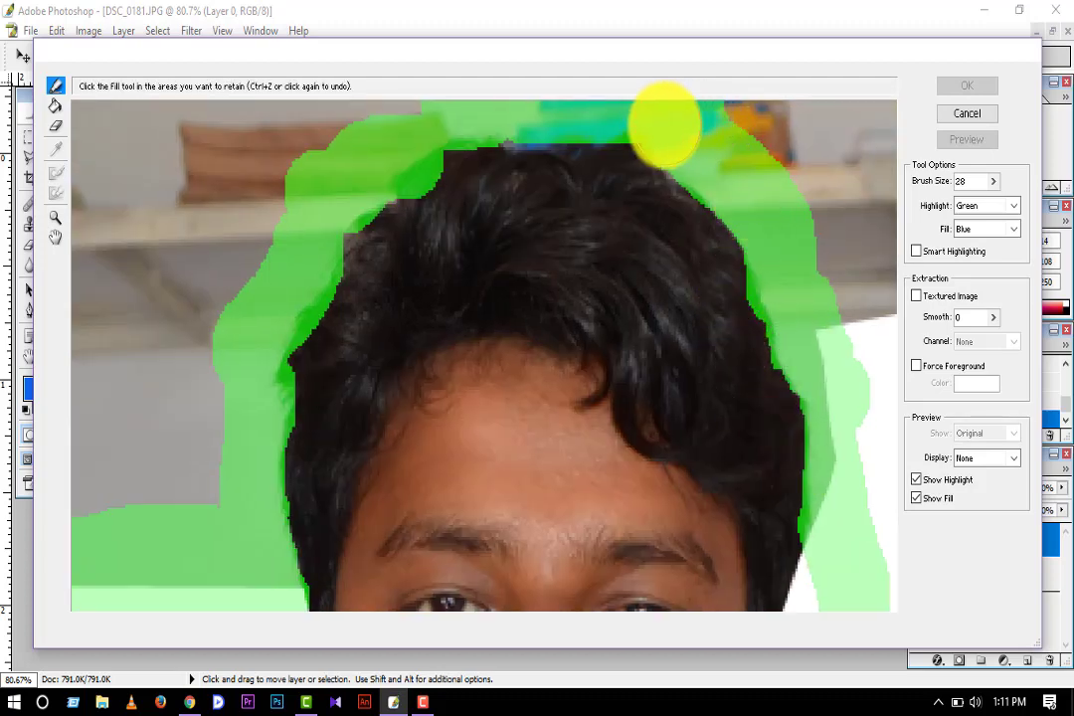
{"action": "key", "text": "bracketleft"}
{"action": "key", "text": "bracketleft"}
{"action": "key", "text": "bracketleft"}
{"action": "mouse_move", "coordinate": [664, 125]}
{"action": "left_mouse_down"}
{"action": "mouse_move", "coordinate": [428, 147]}
{"action": "mouse_move", "coordinate": [323, 264]}
{"action": "mouse_move", "coordinate": [313, 350]}
{"action": "mouse_move", "coordinate": [329, 337]}
{"action": "left_mouse_up"}
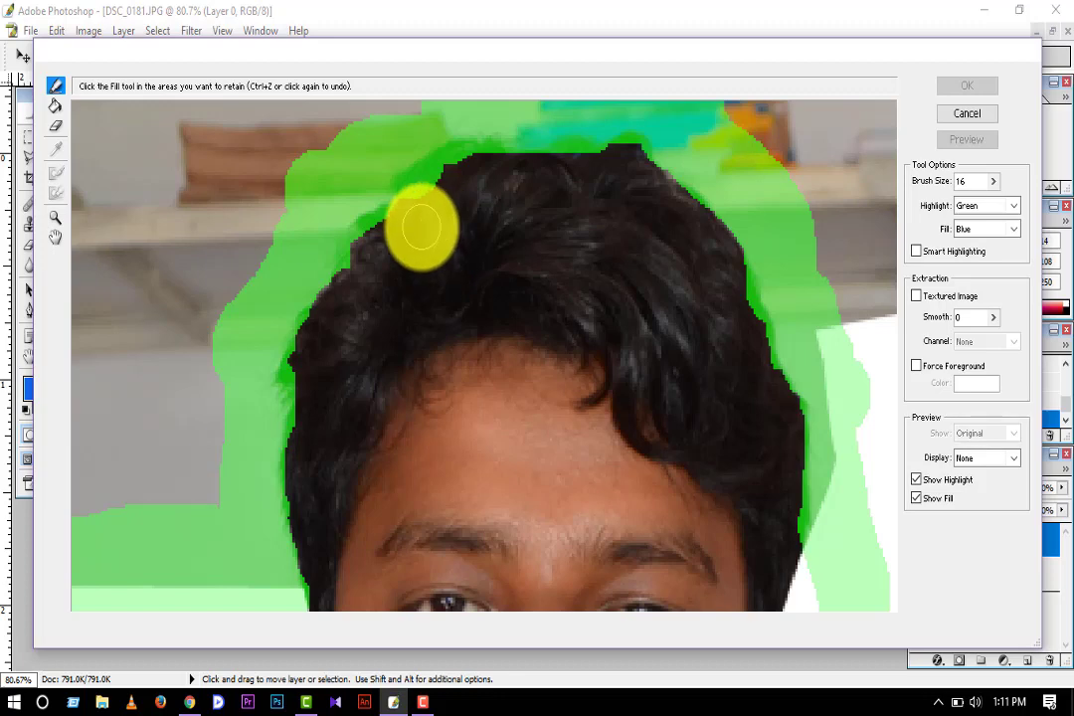
- Zoom out to the shoulders and extend the edge outline down the head's right side
{"action": "key", "text": "b"}
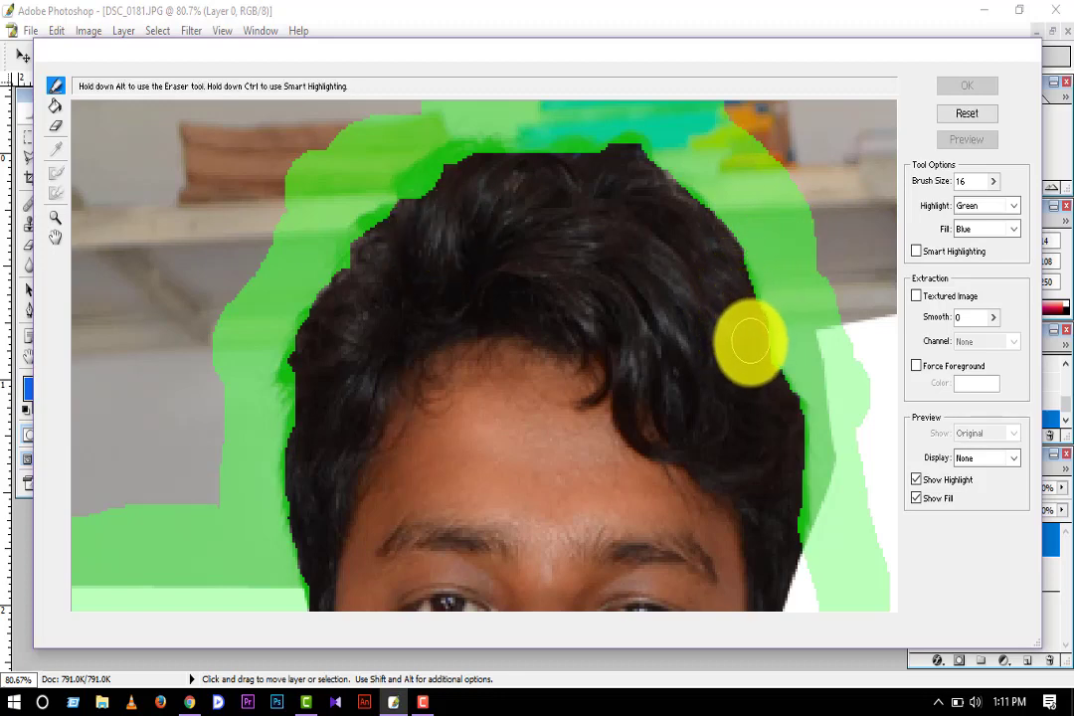
{"action": "key", "text": "g"}
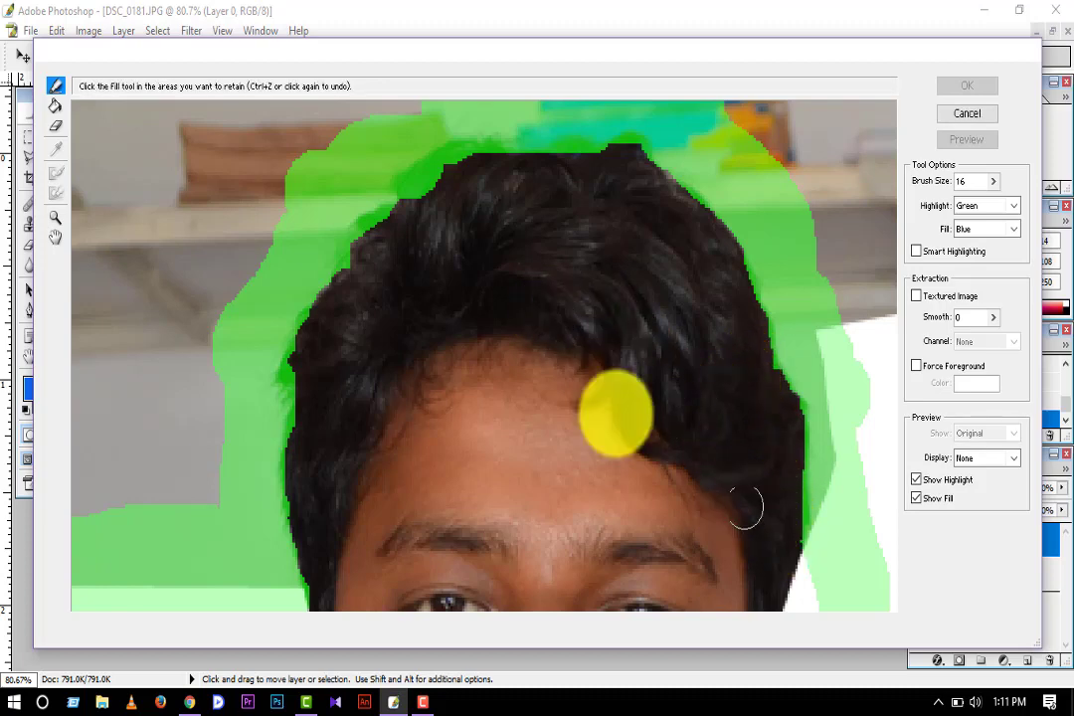
{"action": "left_click", "coordinate": [470, 338], "text": "ctrl+alt"}
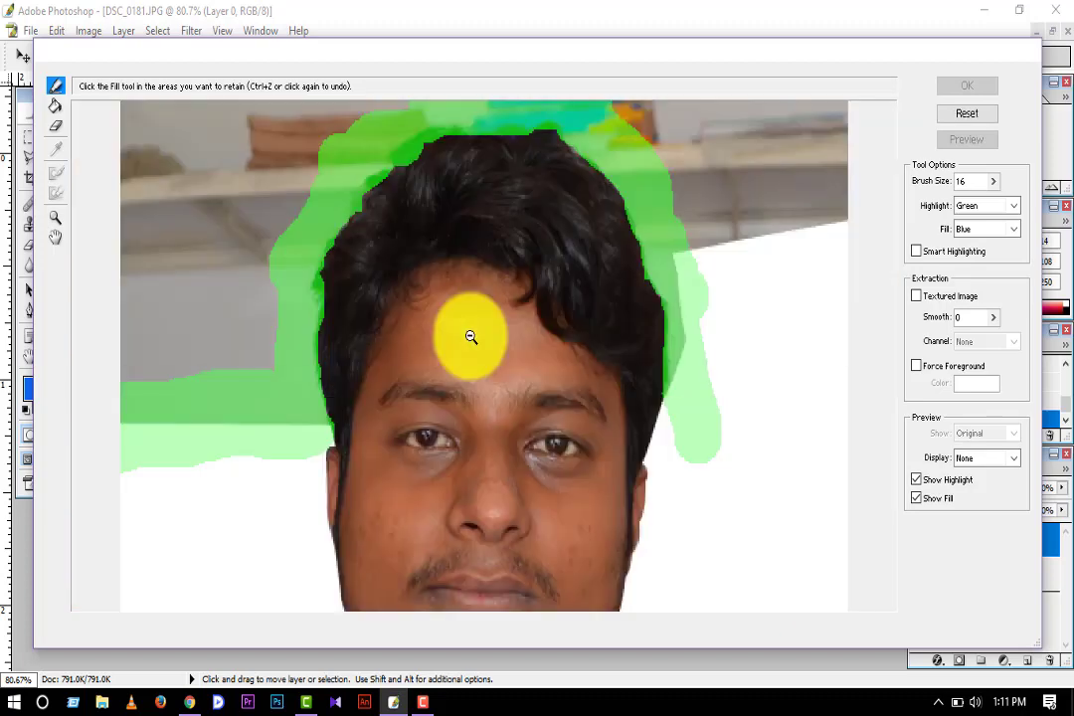
{"action": "left_click", "coordinate": [470, 337], "text": "ctrl+alt"}
{"action": "left_click_drag", "start_coordinate": [612, 328], "coordinate": [784, 328]}
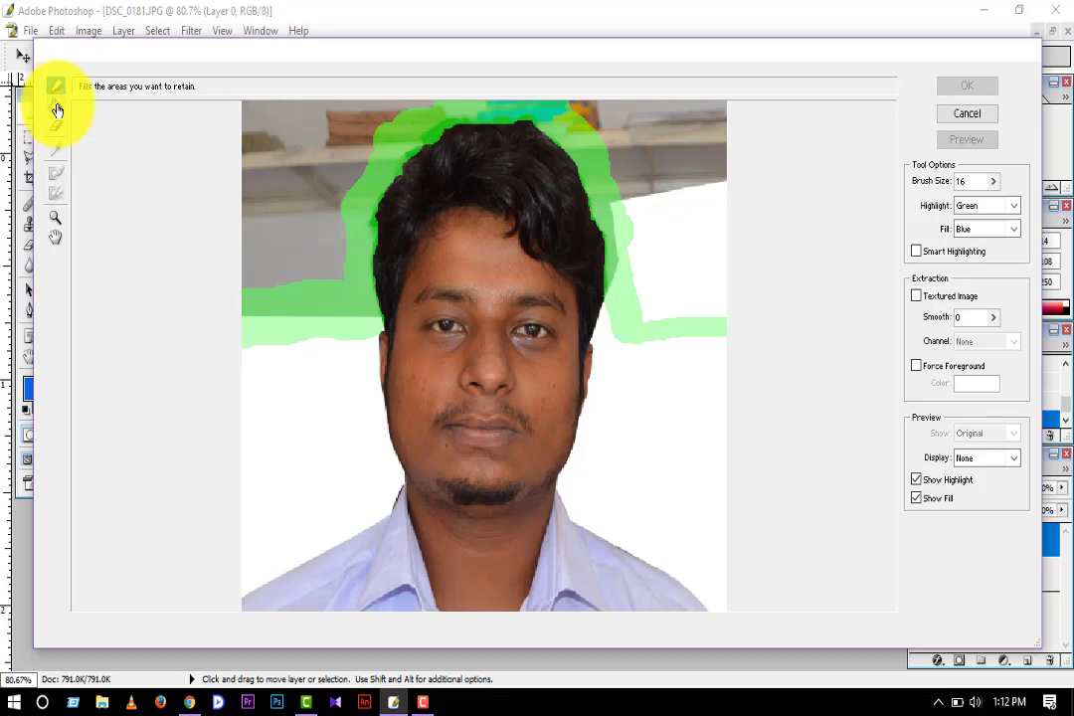
{"action": "left_click", "coordinate": [57, 106]}
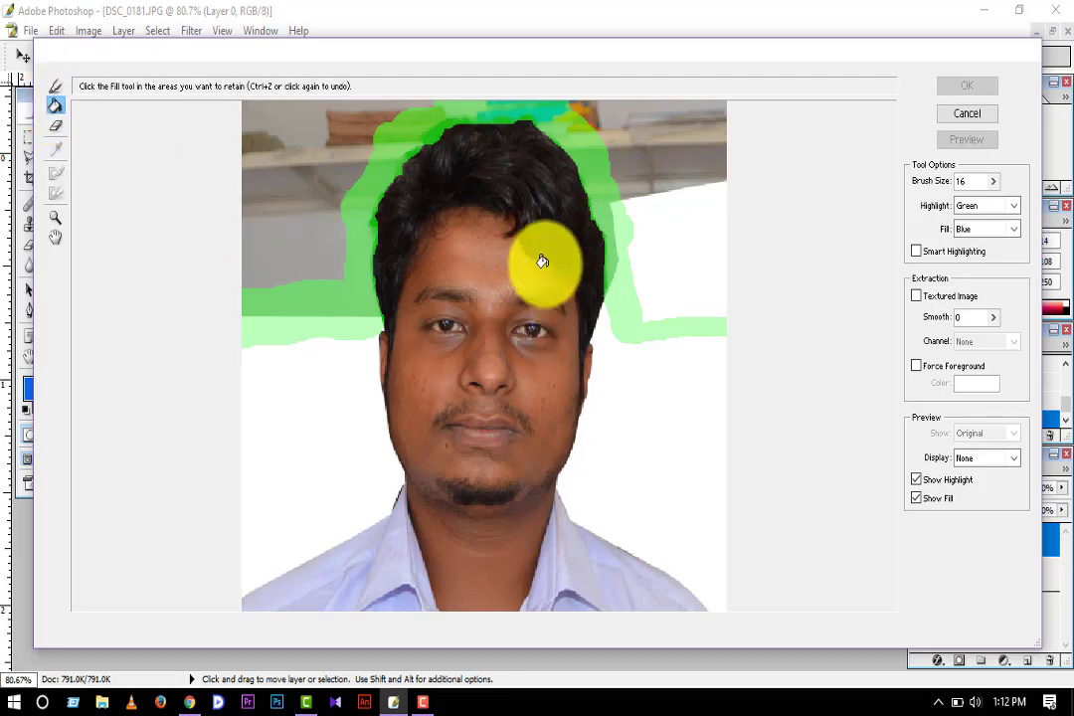
- Fill the outlined person as the keep area and apply Extract, then inspect the result
{"action": "left_click", "coordinate": [487, 350]}
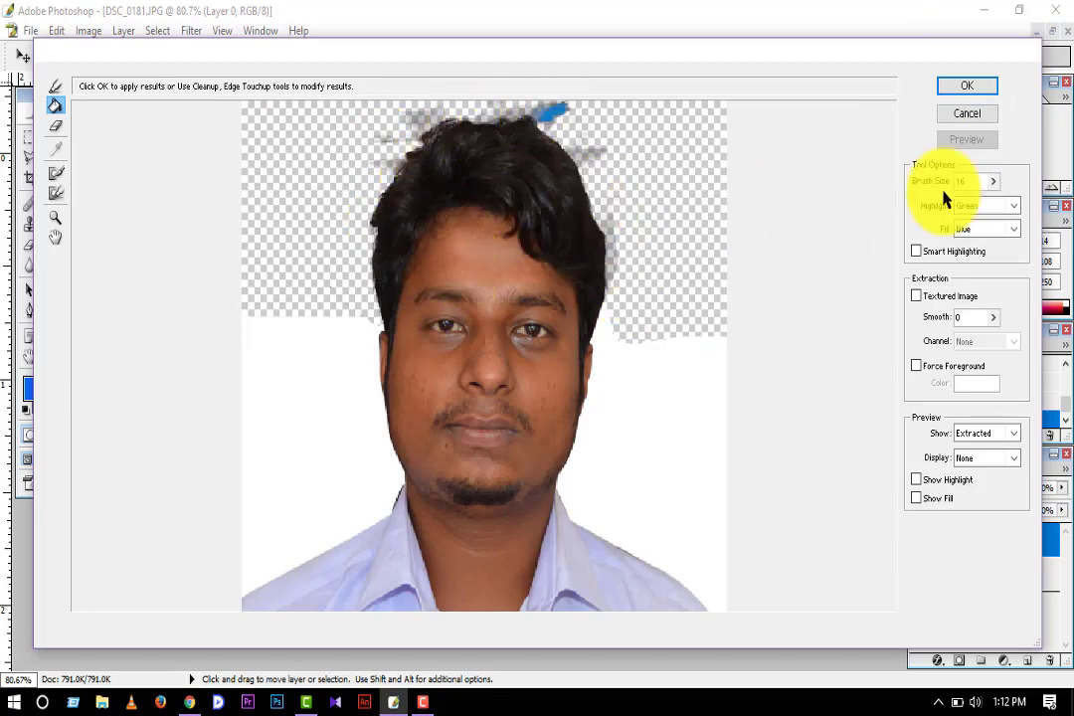
{"action": "left_click", "coordinate": [974, 87]}
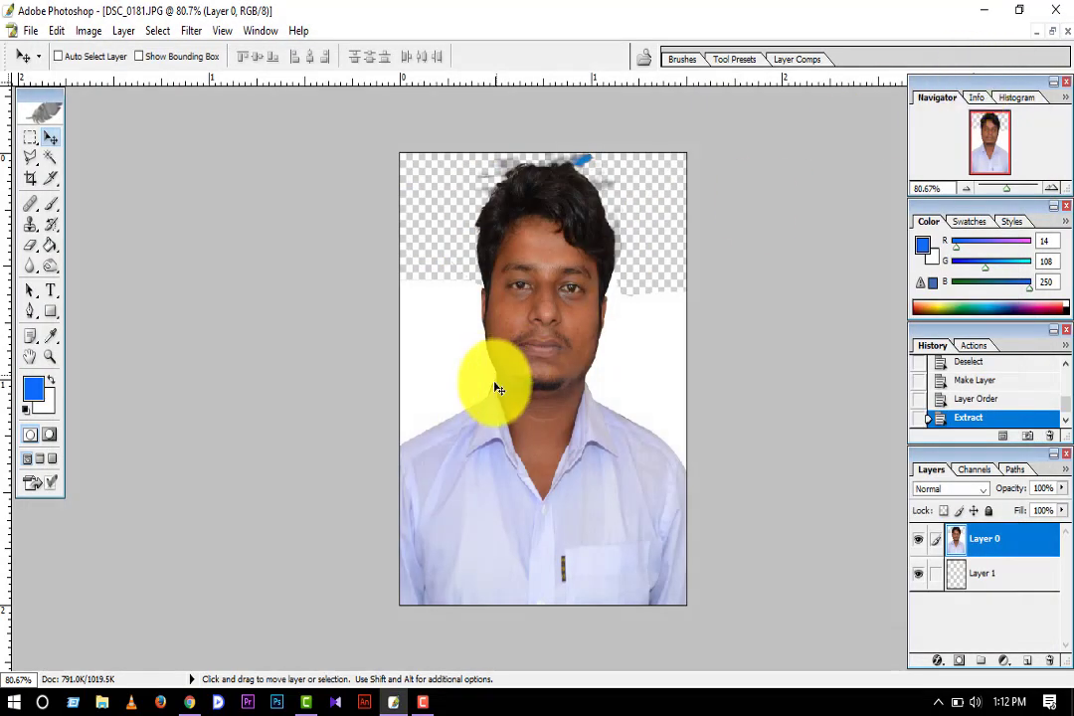
{"action": "scroll", "coordinate": [608, 345], "scroll_direction": "up", "scroll_amount": 1}
{"action": "scroll", "coordinate": [609, 346], "scroll_direction": "up", "scroll_amount": 1}
{"action": "scroll", "coordinate": [608, 345], "scroll_direction": "up", "scroll_amount": 2}
{"action": "scroll", "coordinate": [608, 345], "scroll_direction": "down", "scroll_amount": 1}
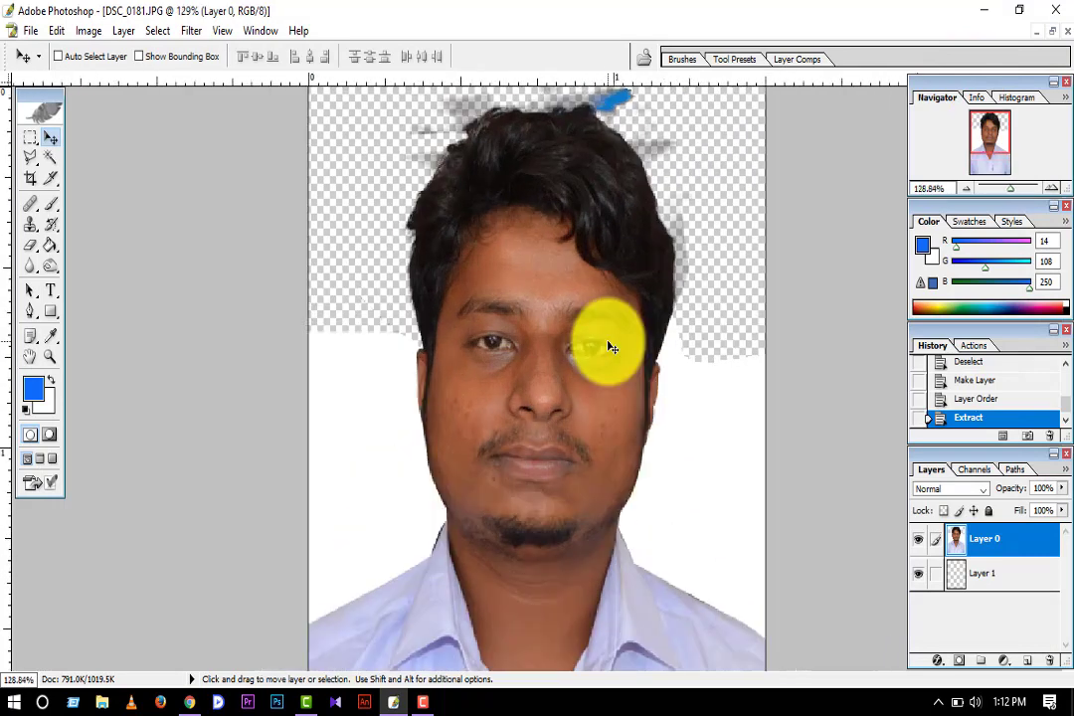
{"action": "scroll", "coordinate": [612, 346], "scroll_direction": "down", "scroll_amount": 1}
{"action": "scroll", "coordinate": [626, 216], "scroll_direction": "up", "scroll_amount": 1}
{"action": "scroll", "coordinate": [636, 199], "scroll_direction": "up", "scroll_amount": 1}
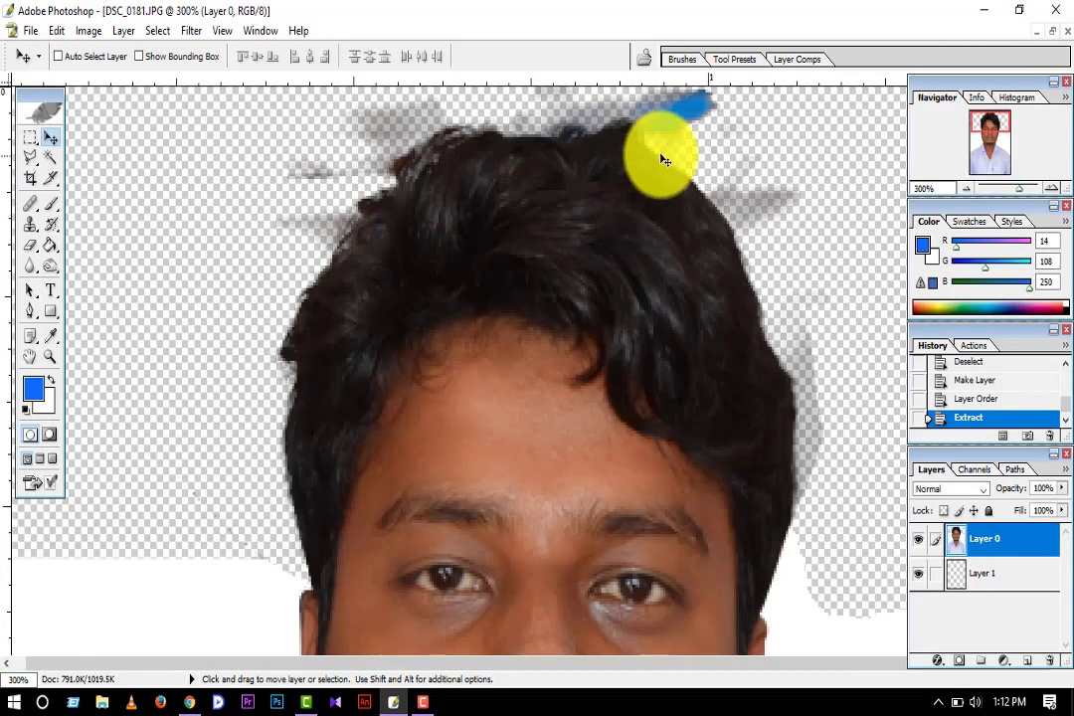
{"action": "scroll", "coordinate": [521, 307], "scroll_direction": "down", "scroll_amount": 2}
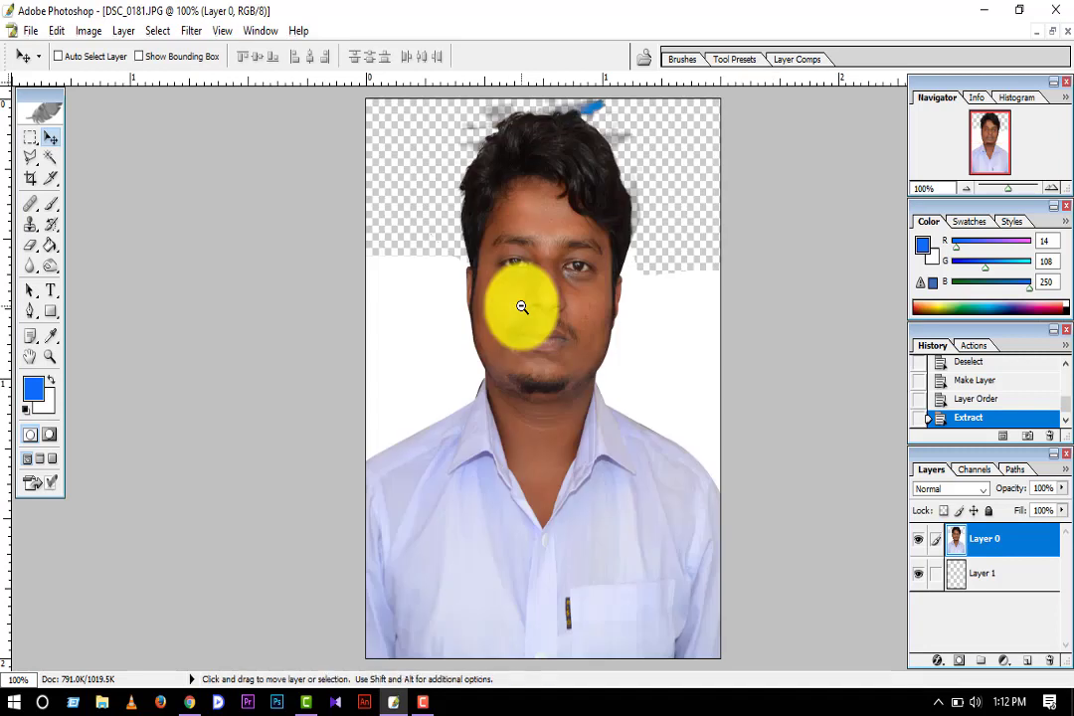
- Fill Layer 1 with the blue foreground colour using the Paint Bucket
{"action": "left_click", "coordinate": [995, 576]}
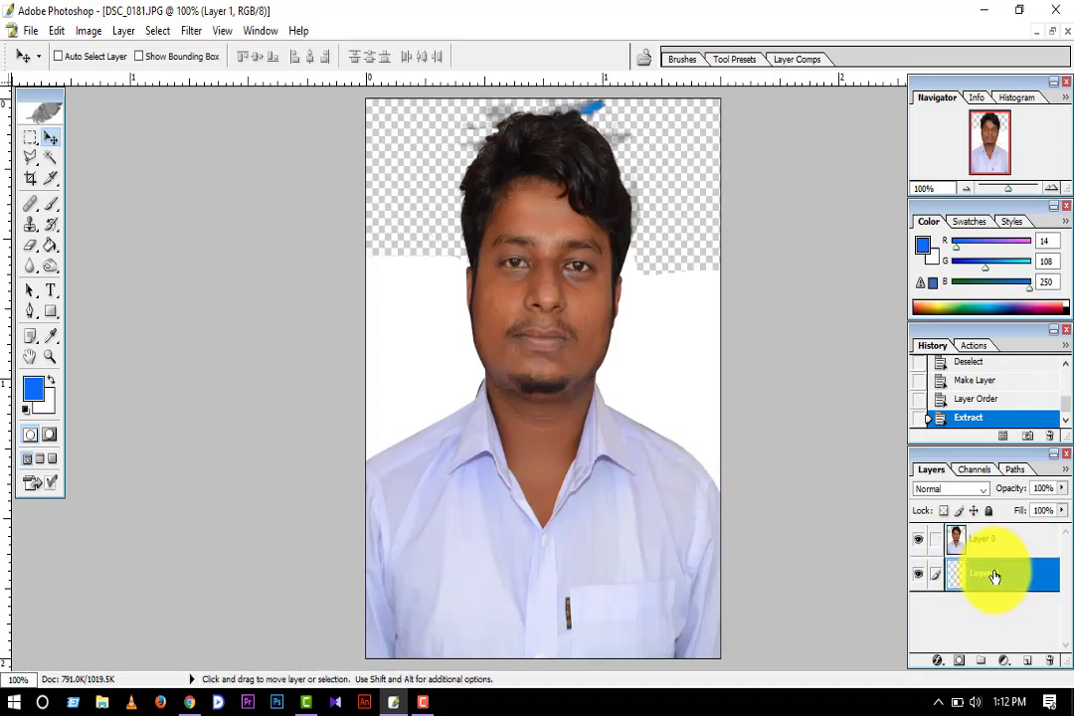
{"action": "left_click", "coordinate": [54, 250]}
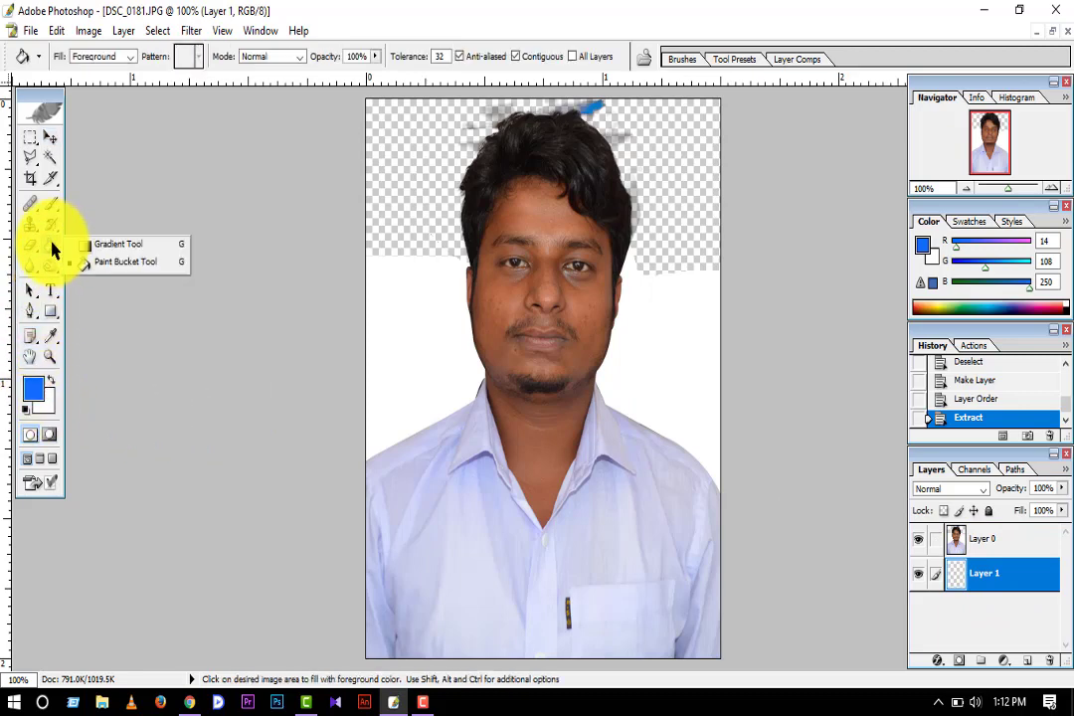
{"action": "left_click", "coordinate": [89, 245]}
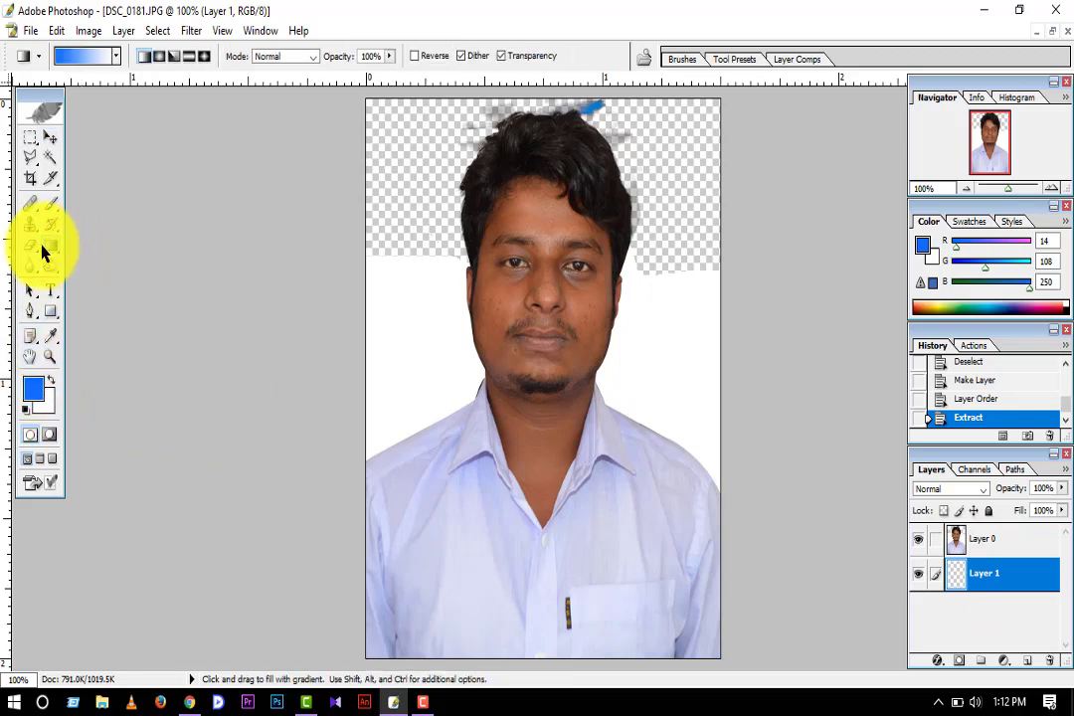
{"action": "left_click", "coordinate": [51, 249]}
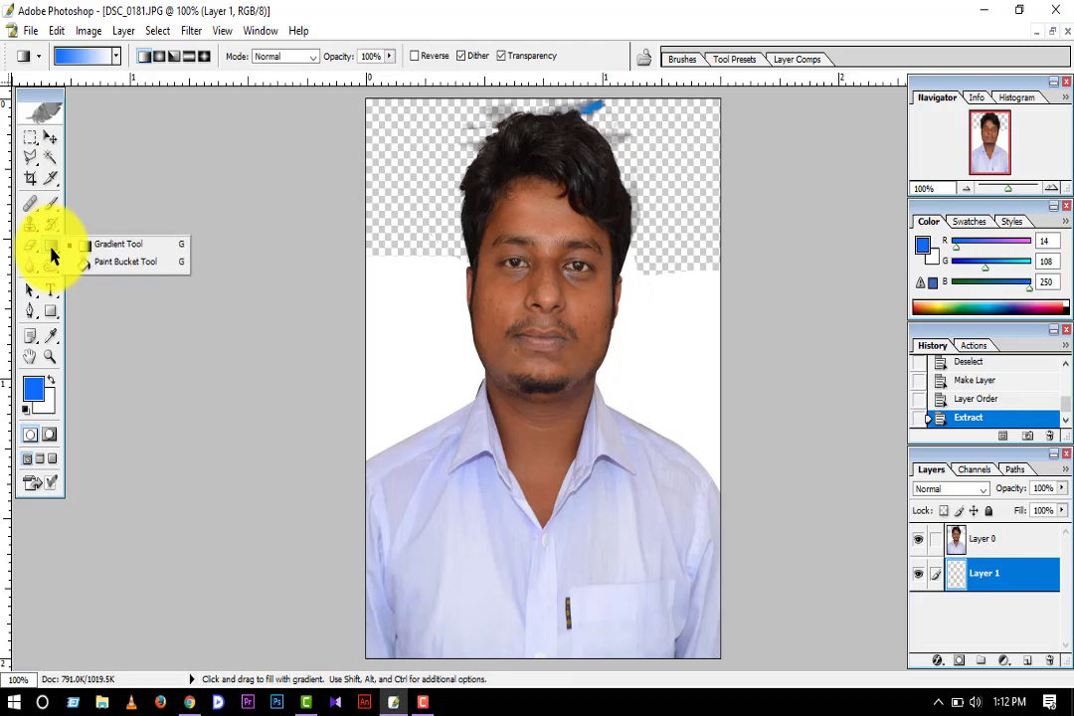
{"action": "left_click", "coordinate": [117, 264]}
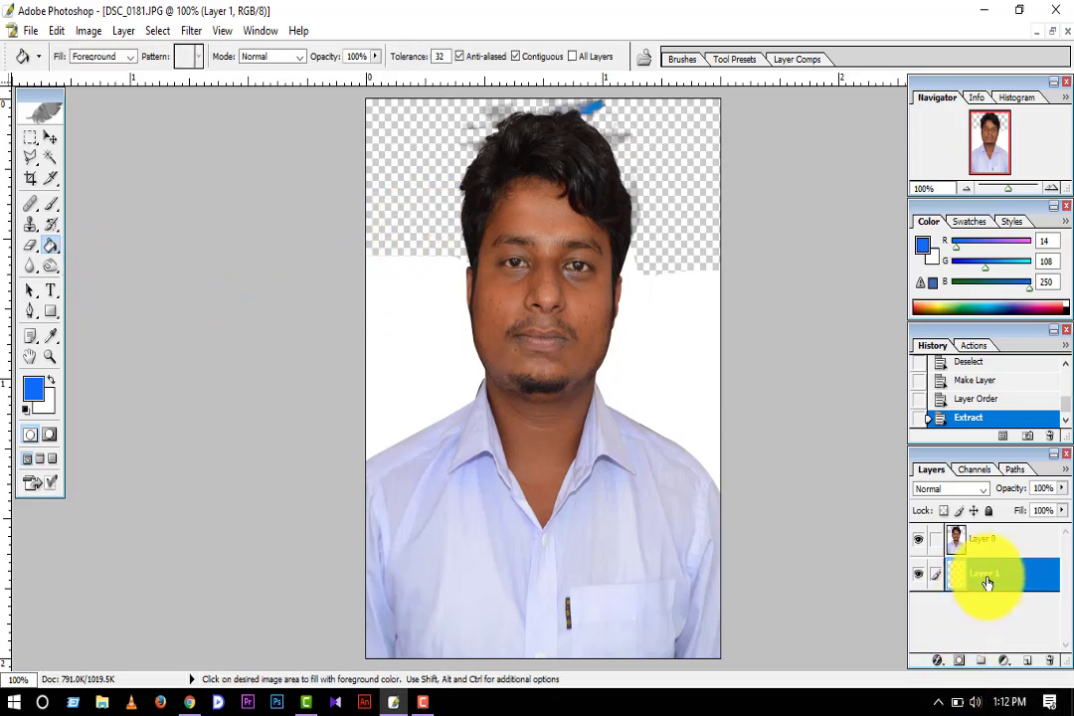
{"action": "left_click", "coordinate": [412, 211]}
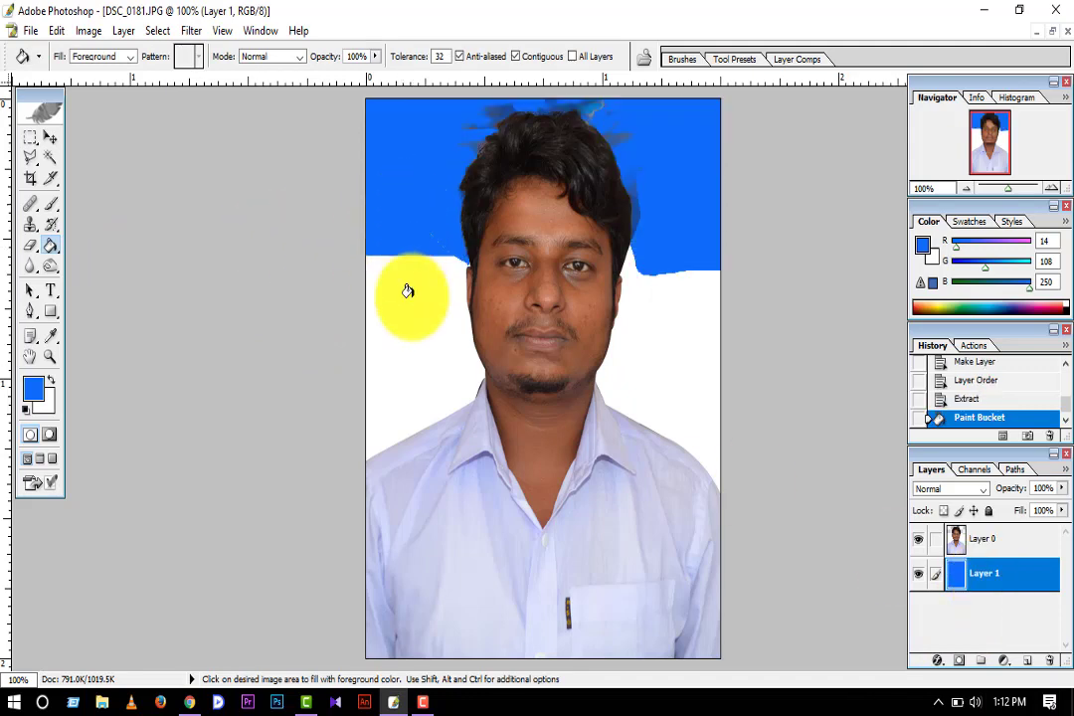
{"action": "left_click", "coordinate": [413, 350]}
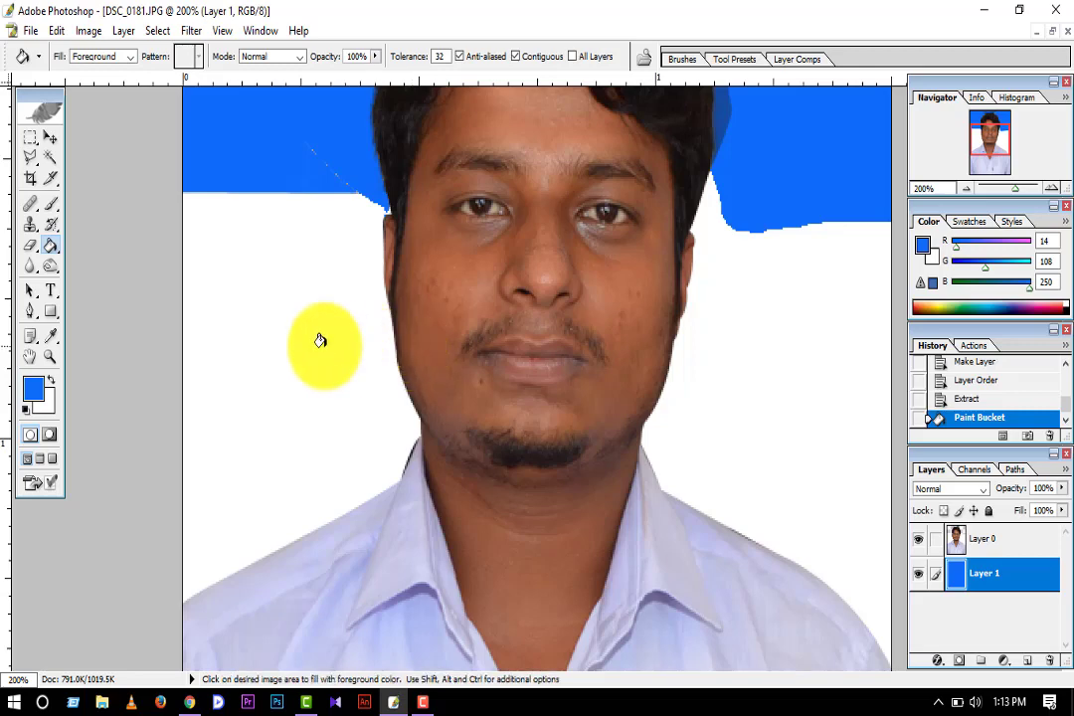
- On Layer 0, Magic Wand the left and right white areas, delete them, and deselect
{"action": "left_click", "coordinate": [989, 541]}
{"action": "key", "text": "w"}
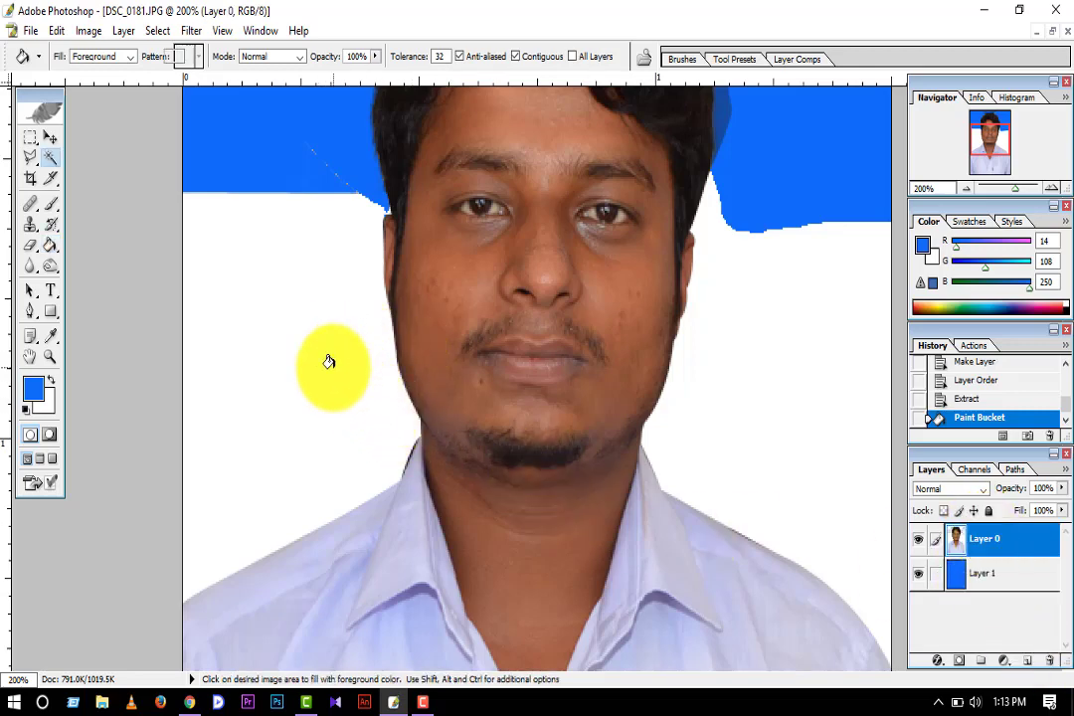
{"action": "left_click", "coordinate": [333, 369]}
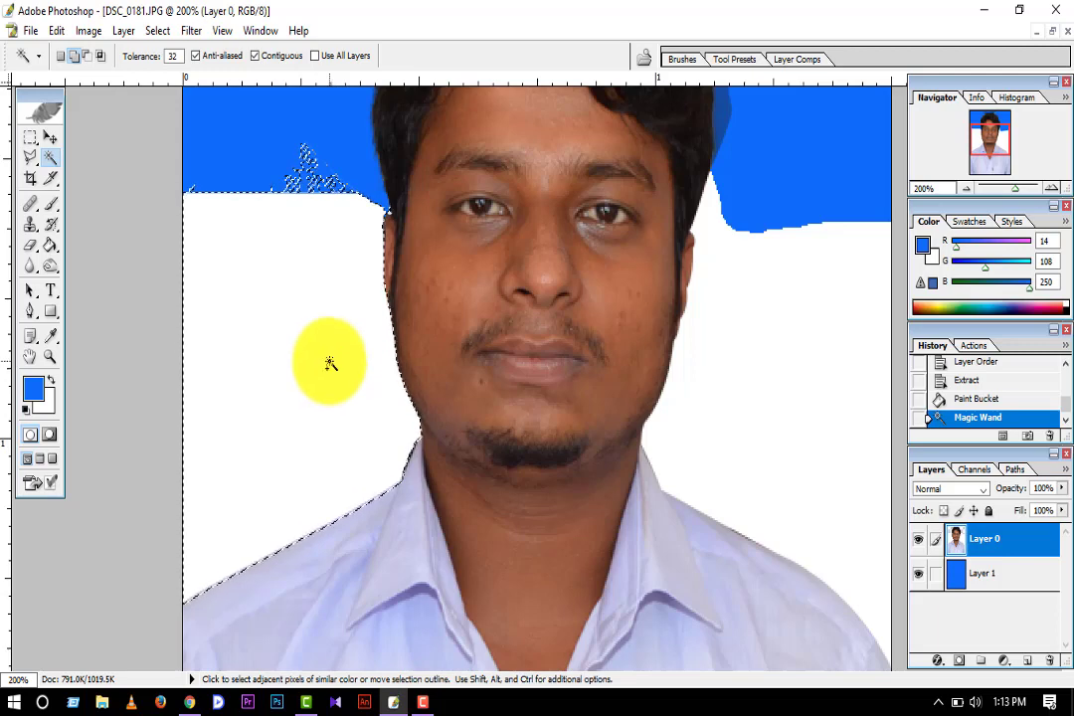
{"action": "key", "text": "ctrl+z"}
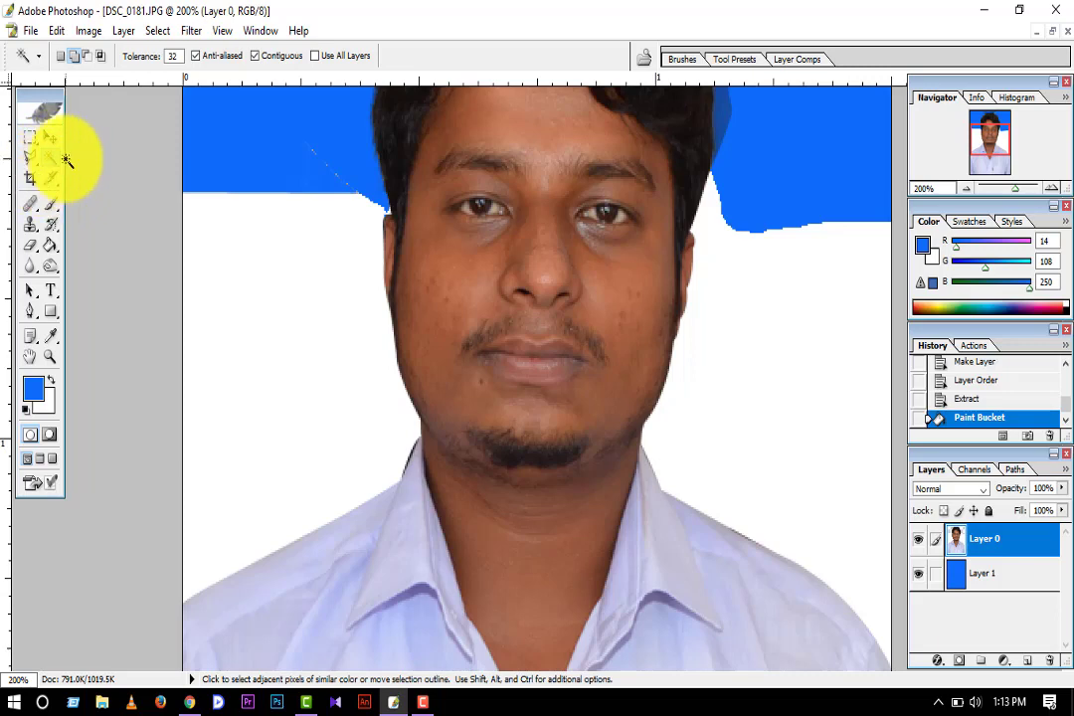
{"action": "left_click", "coordinate": [314, 328]}
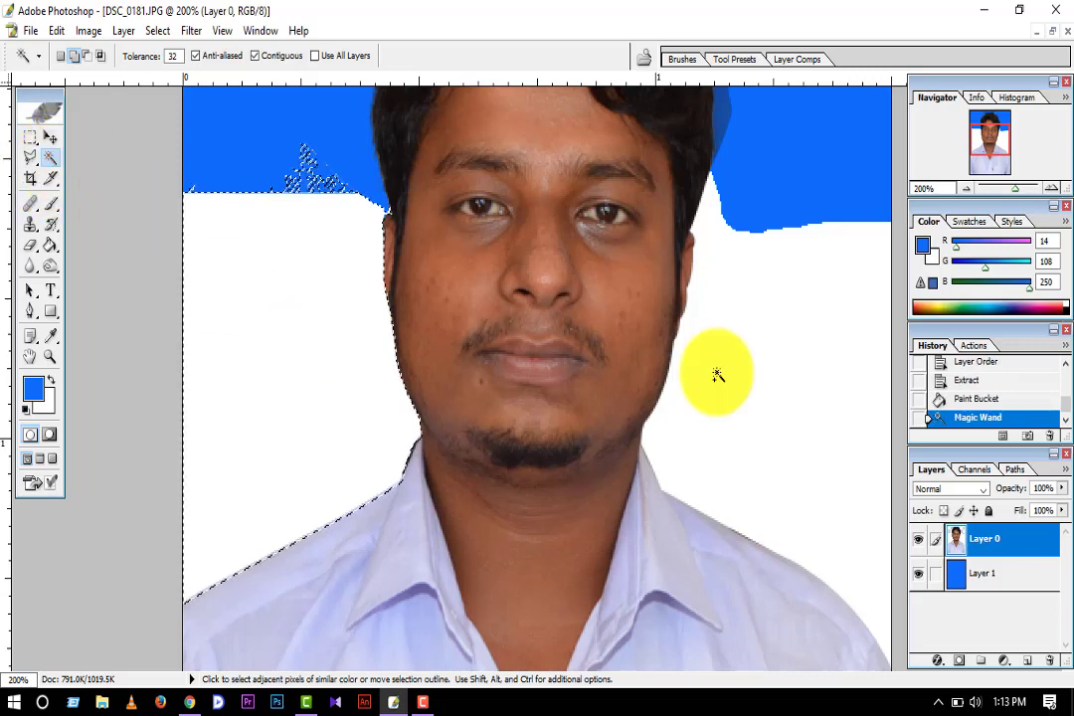
{"action": "left_click", "coordinate": [838, 333], "text": "shift"}
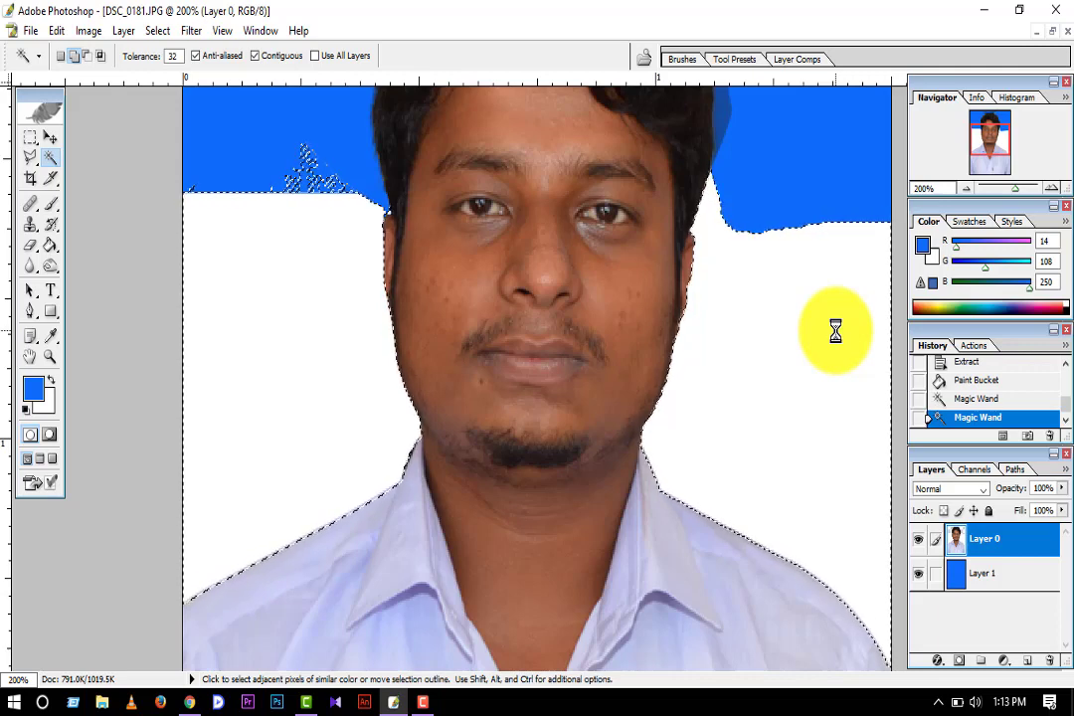
{"action": "key", "text": "Delete"}
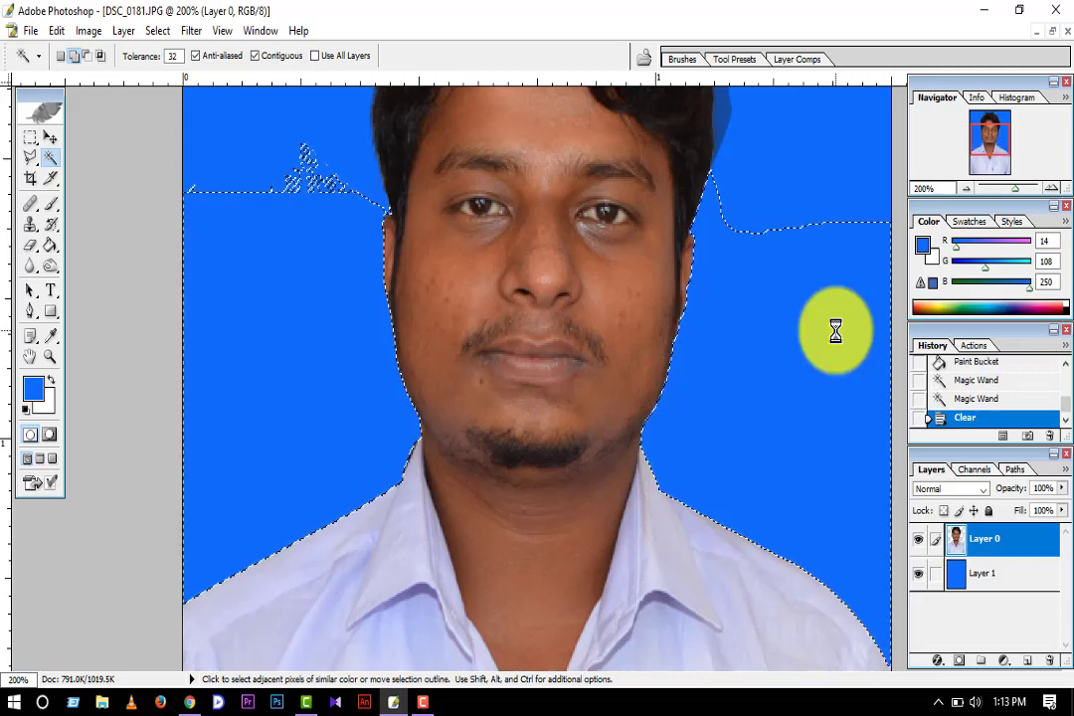
{"action": "key", "text": "ctrl+d"}
- Zoom in on the face and top of the hair to check the edges
{"action": "left_click", "coordinate": [719, 329], "text": "alt"}
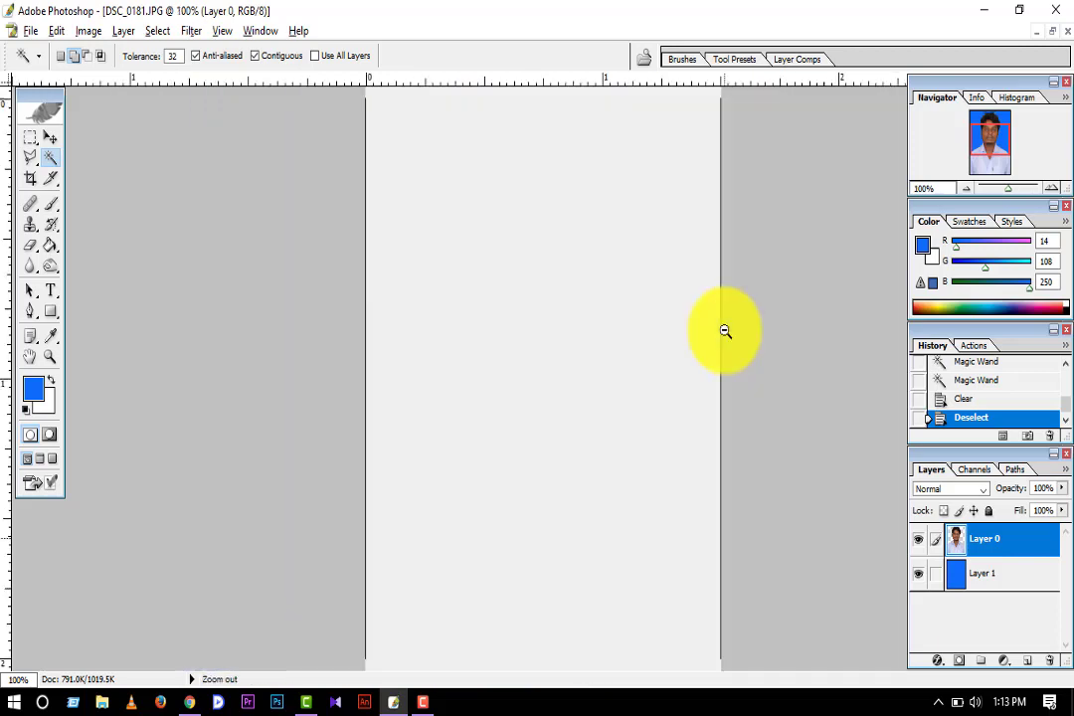
{"action": "left_click", "coordinate": [629, 340]}
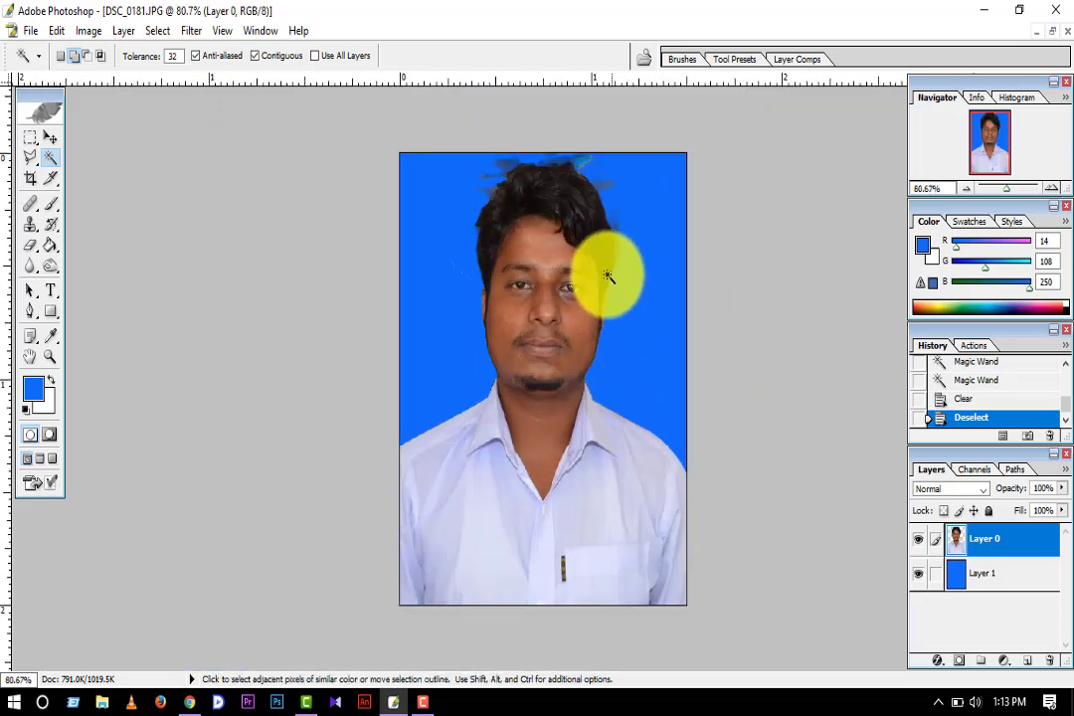
{"action": "left_click", "coordinate": [476, 263]}
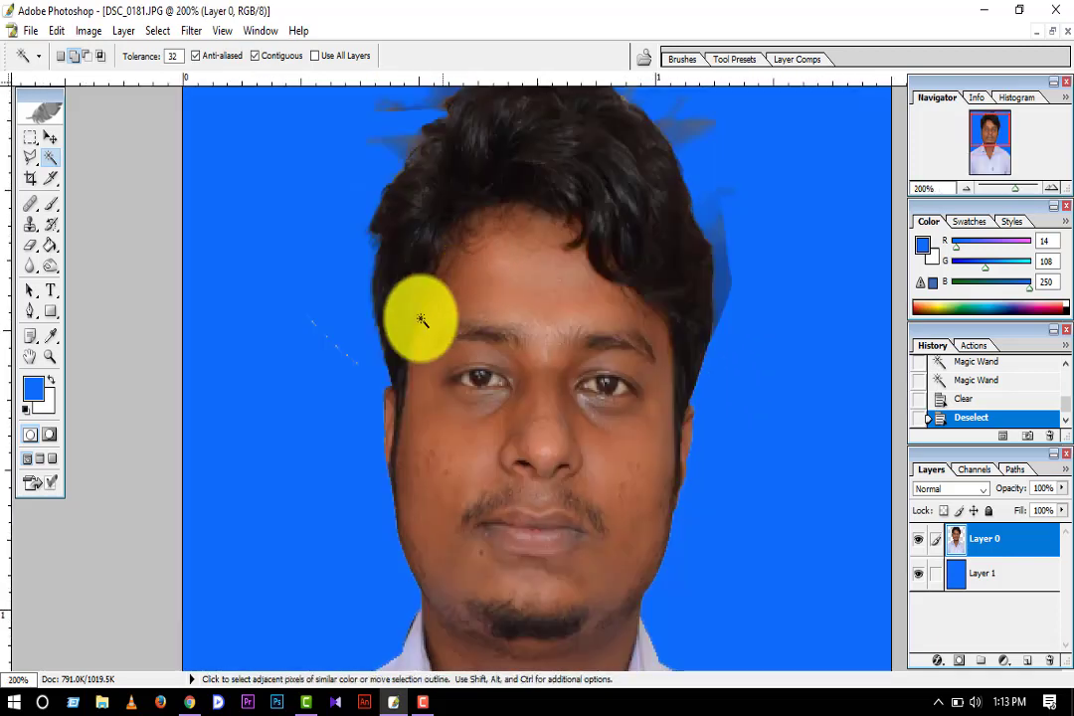
{"action": "left_click_drag", "start_coordinate": [359, 343], "coordinate": [359, 378]}
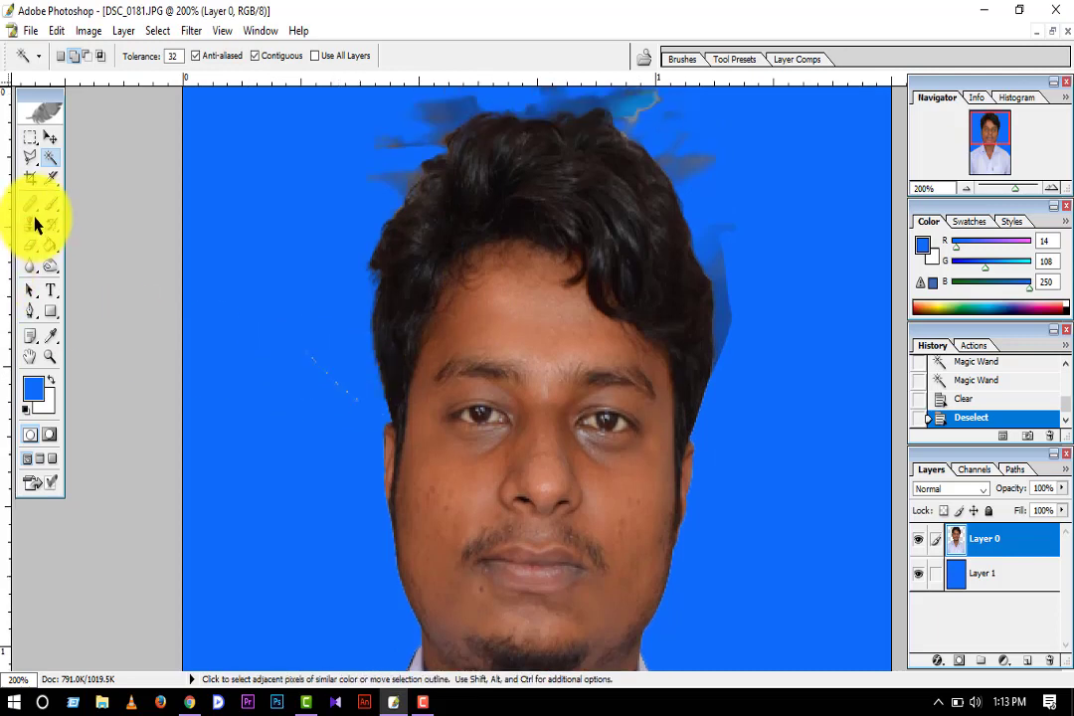
- Erase the stray specks left of the head and the blue fringe atop the hair
{"action": "left_click", "coordinate": [31, 249]}
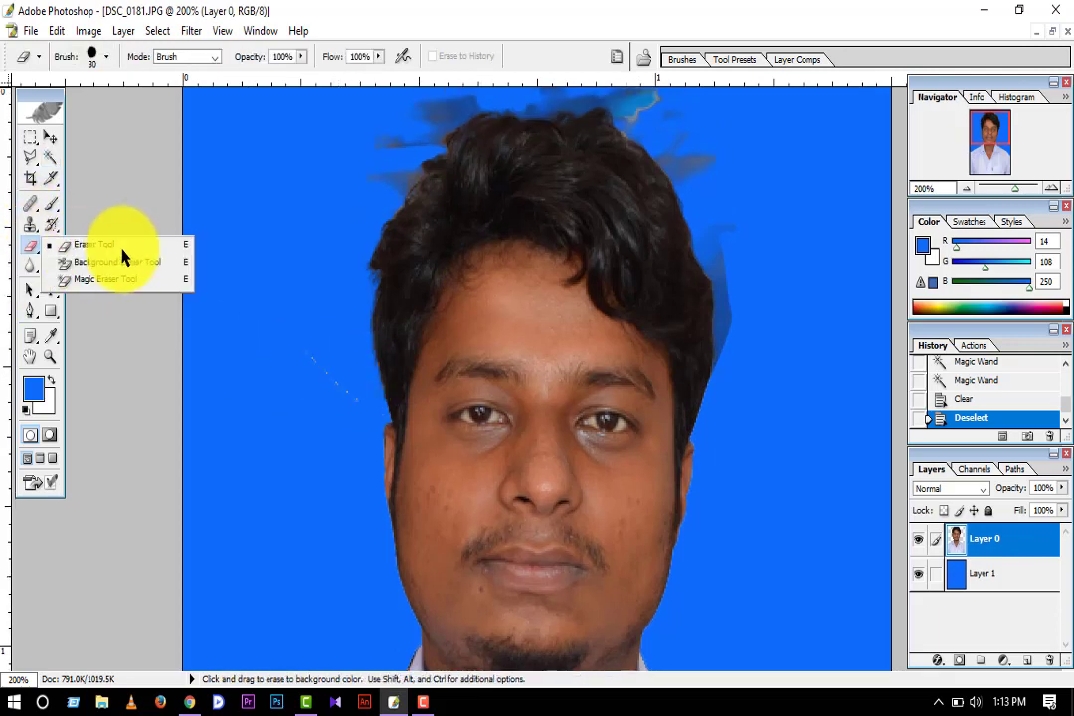
{"action": "left_click", "coordinate": [124, 244]}
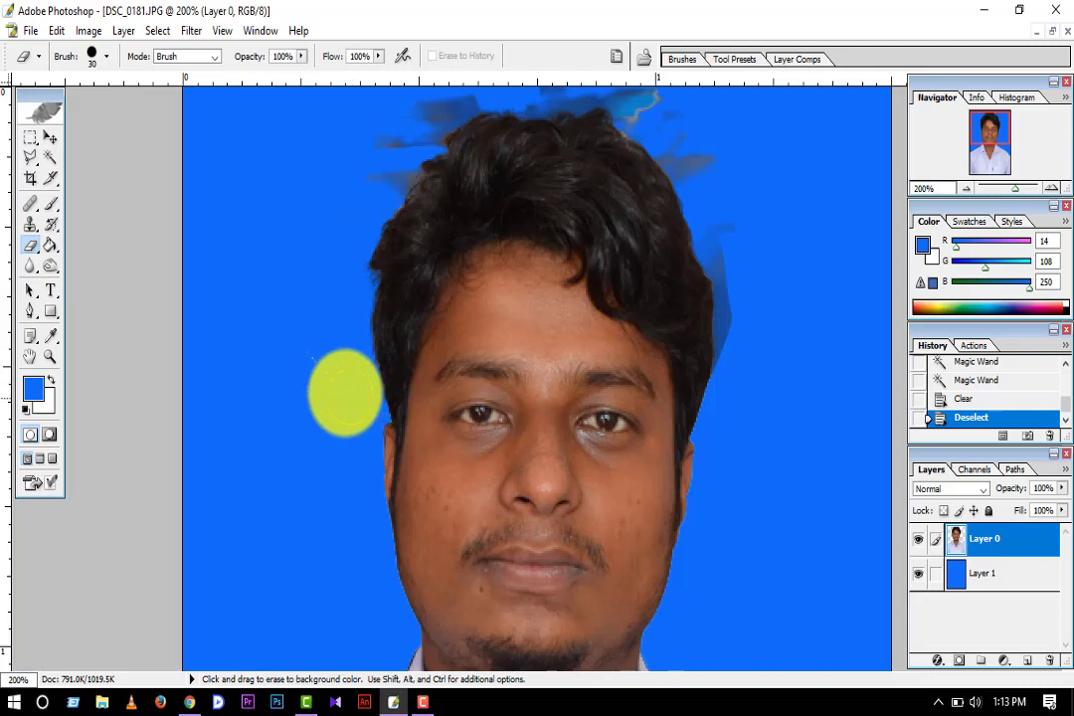
{"action": "left_click", "coordinate": [346, 393]}
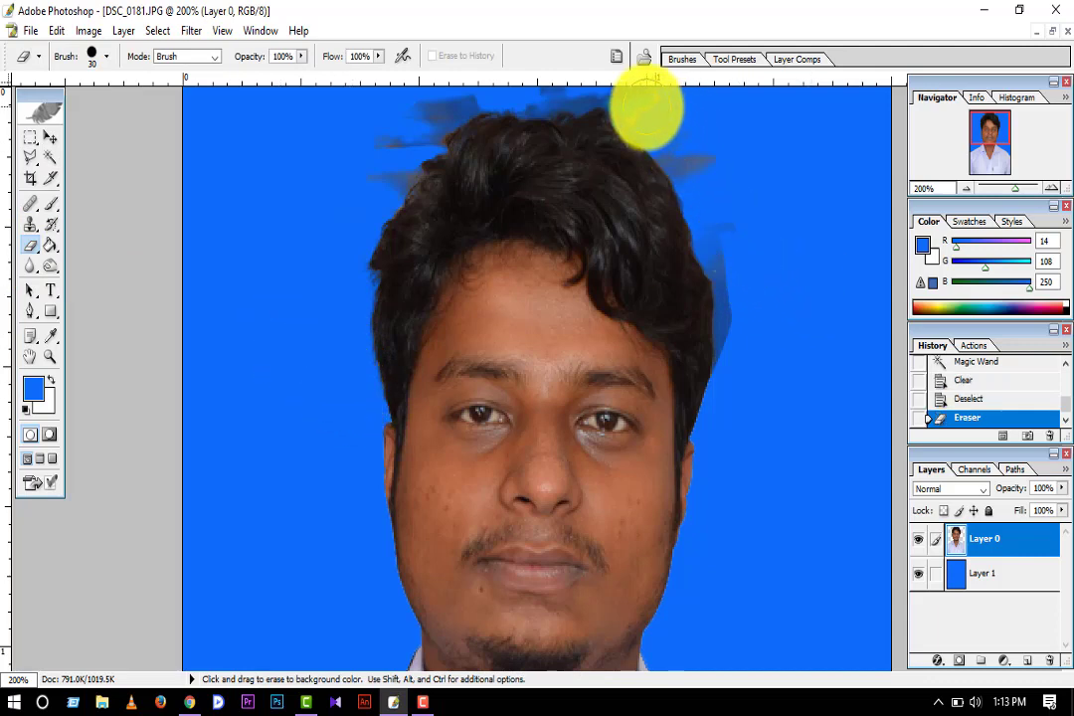
{"action": "mouse_move", "coordinate": [646, 110]}
{"action": "left_mouse_down"}
{"action": "mouse_move", "coordinate": [608, 120]}
{"action": "mouse_move", "coordinate": [743, 214]}
{"action": "left_mouse_up"}
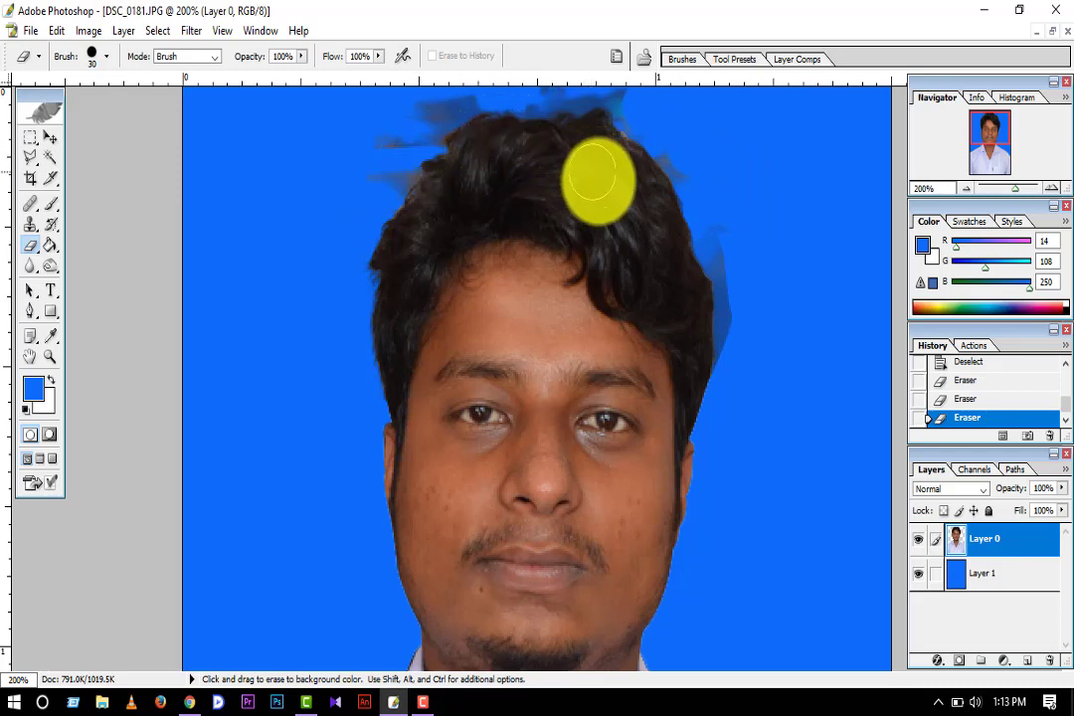
{"action": "left_click", "coordinate": [652, 281], "text": "ctrl"}
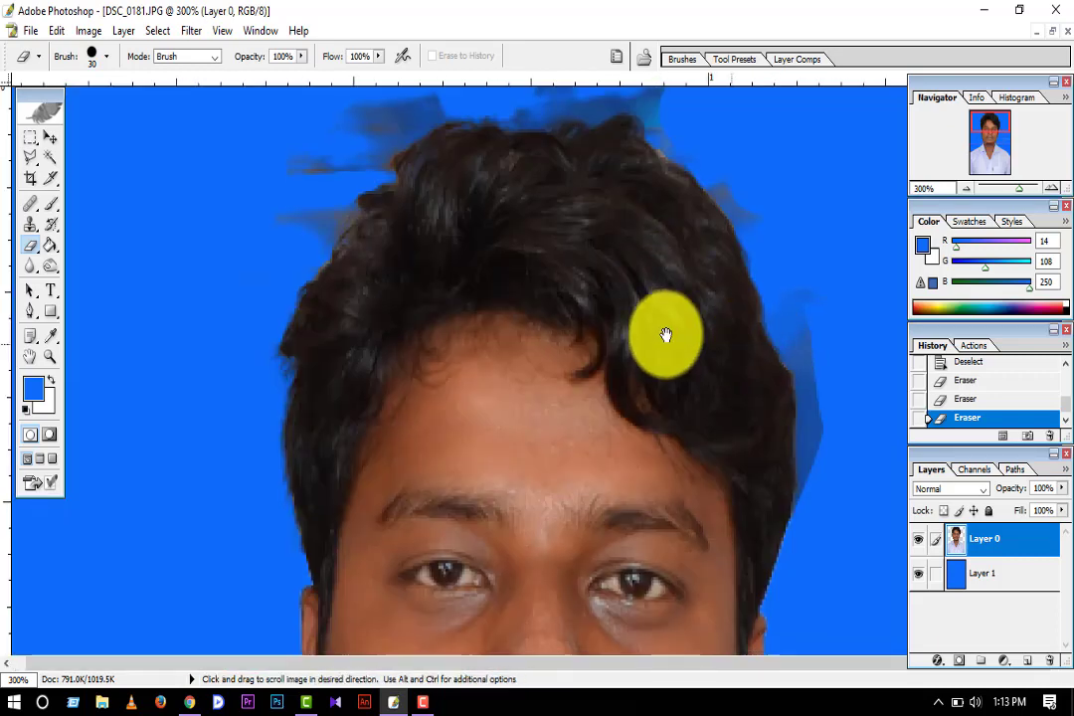
- With panels hidden, erase dark blue streaks beside and above the hair, then zoom out
{"action": "key", "text": "Tab"}
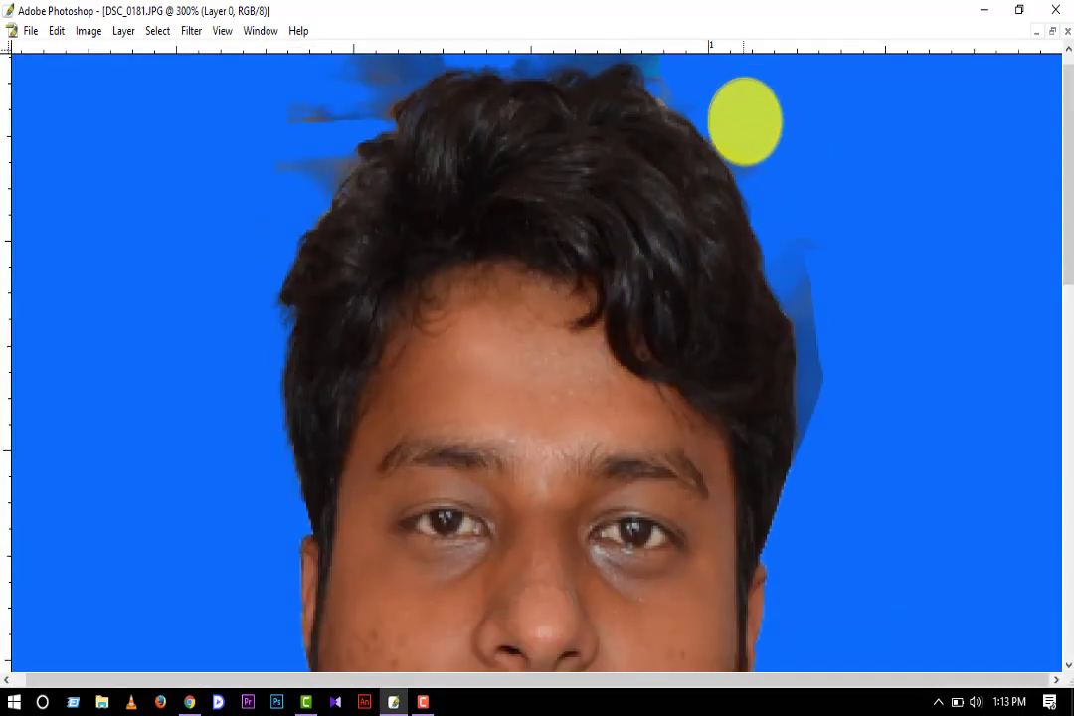
{"action": "left_click_drag", "start_coordinate": [811, 283], "coordinate": [832, 419]}
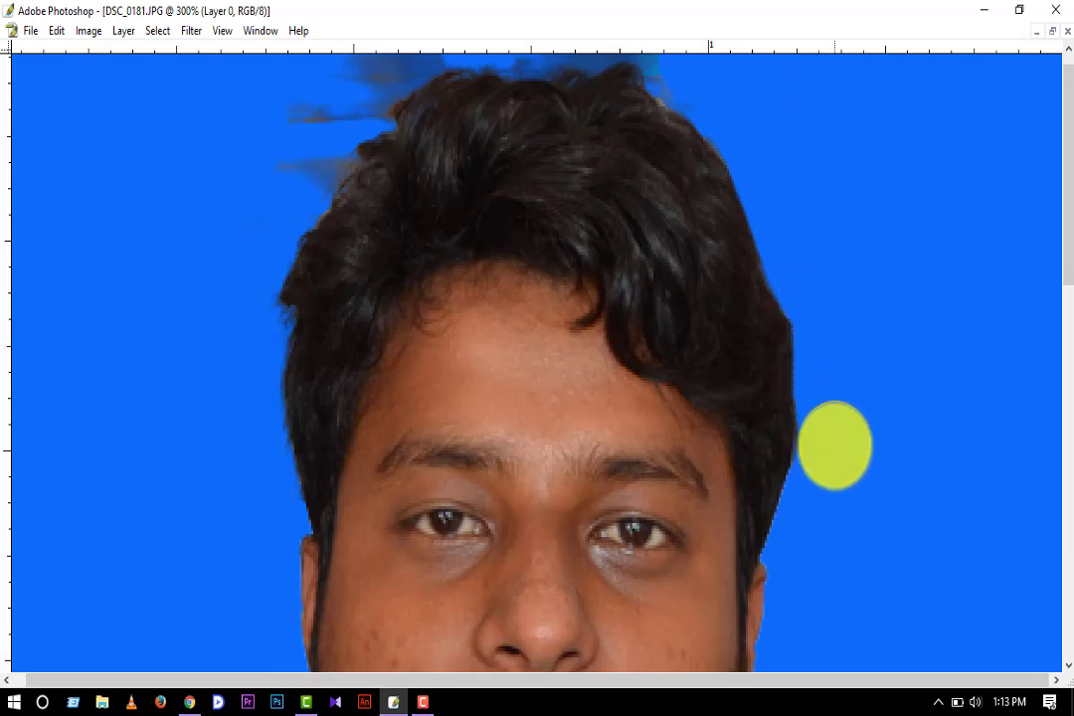
{"action": "scroll", "coordinate": [517, 164], "scroll_direction": "up", "scroll_amount": 1}
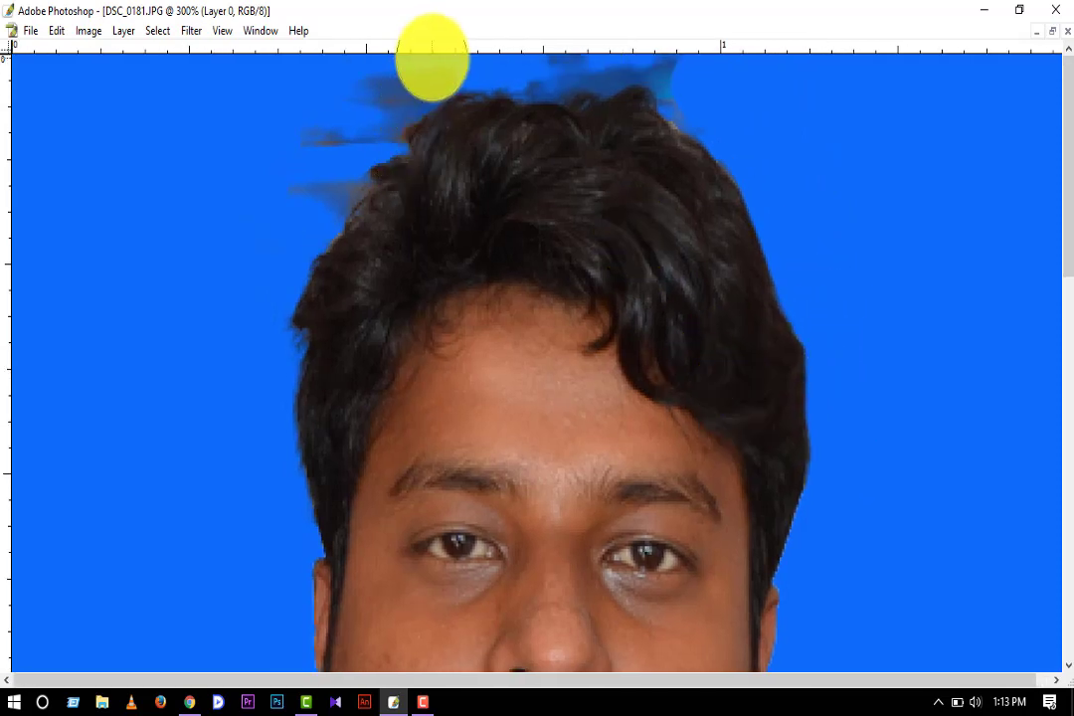
{"action": "left_click_drag", "start_coordinate": [427, 65], "coordinate": [328, 169]}
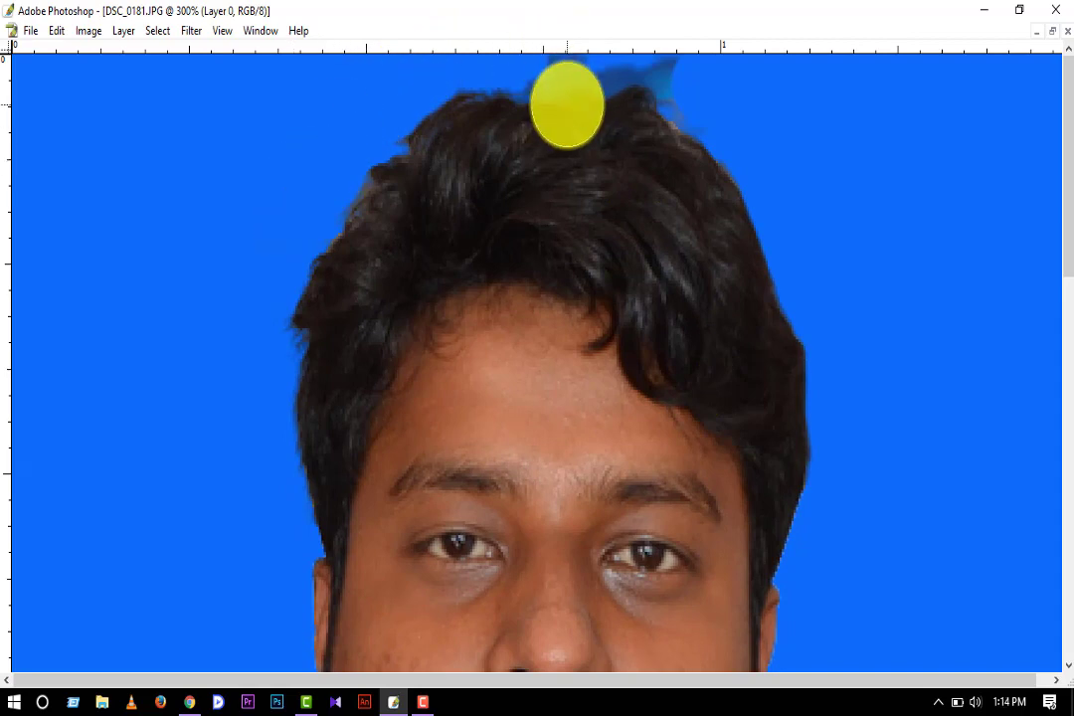
{"action": "left_click", "coordinate": [567, 105], "text": "alt"}
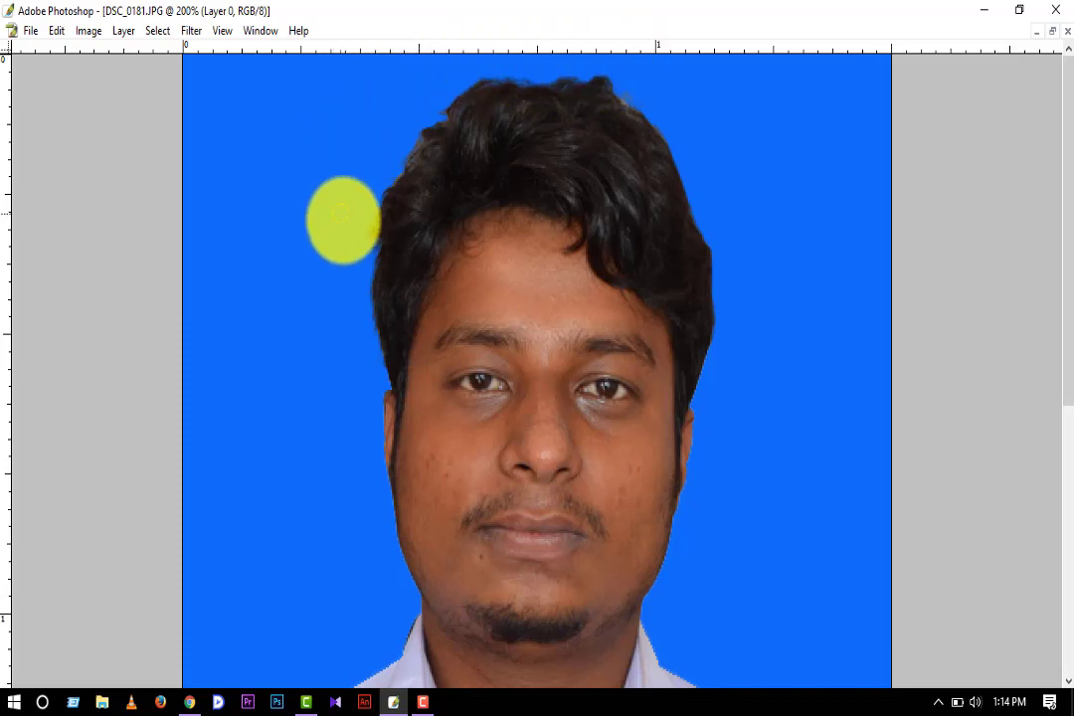
{"action": "left_click", "coordinate": [431, 348], "text": "alt"}
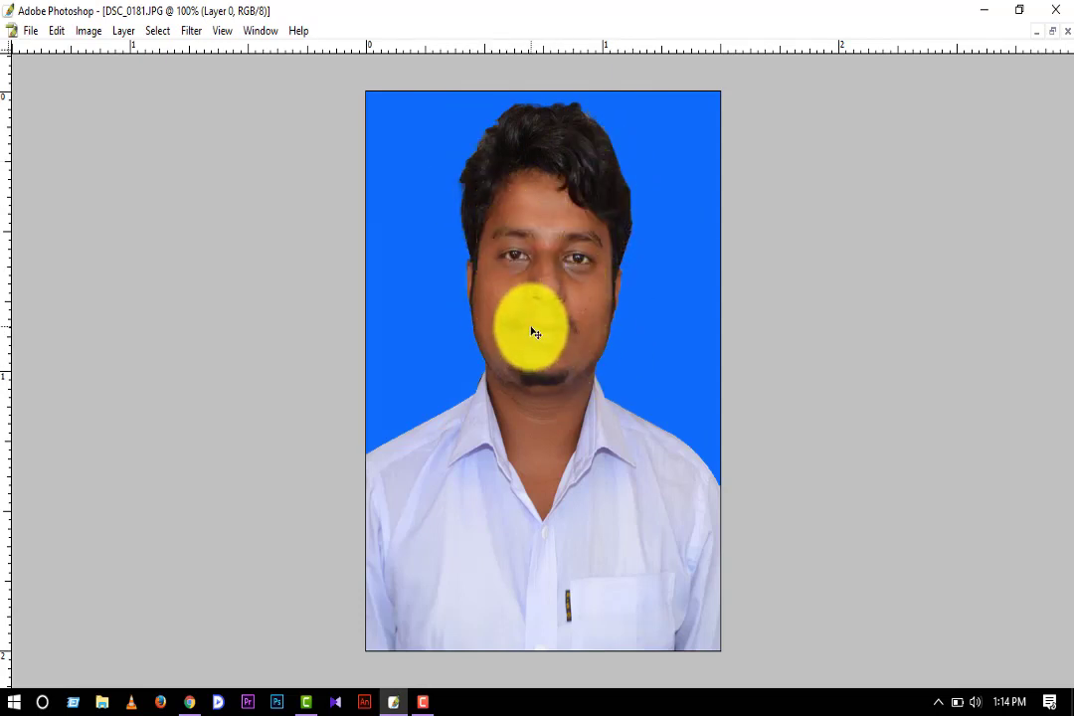
{"action": "key", "text": "Tab"}
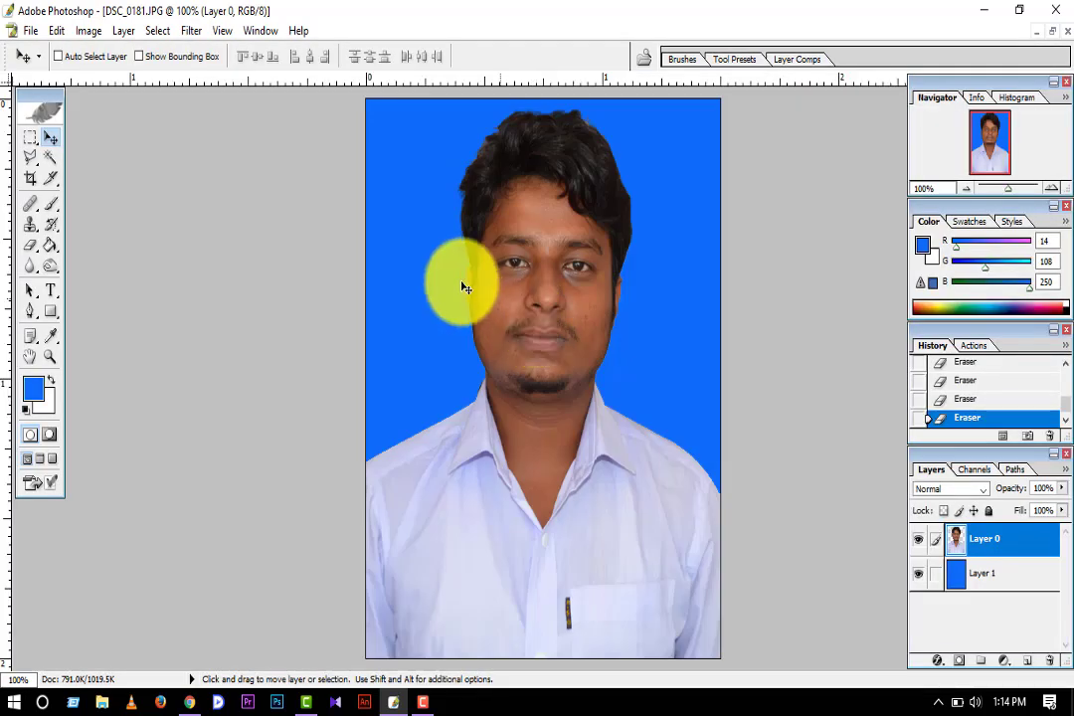
- Start Save As and keep the format set to Photoshop PSD
{"action": "left_click", "coordinate": [34, 34]}
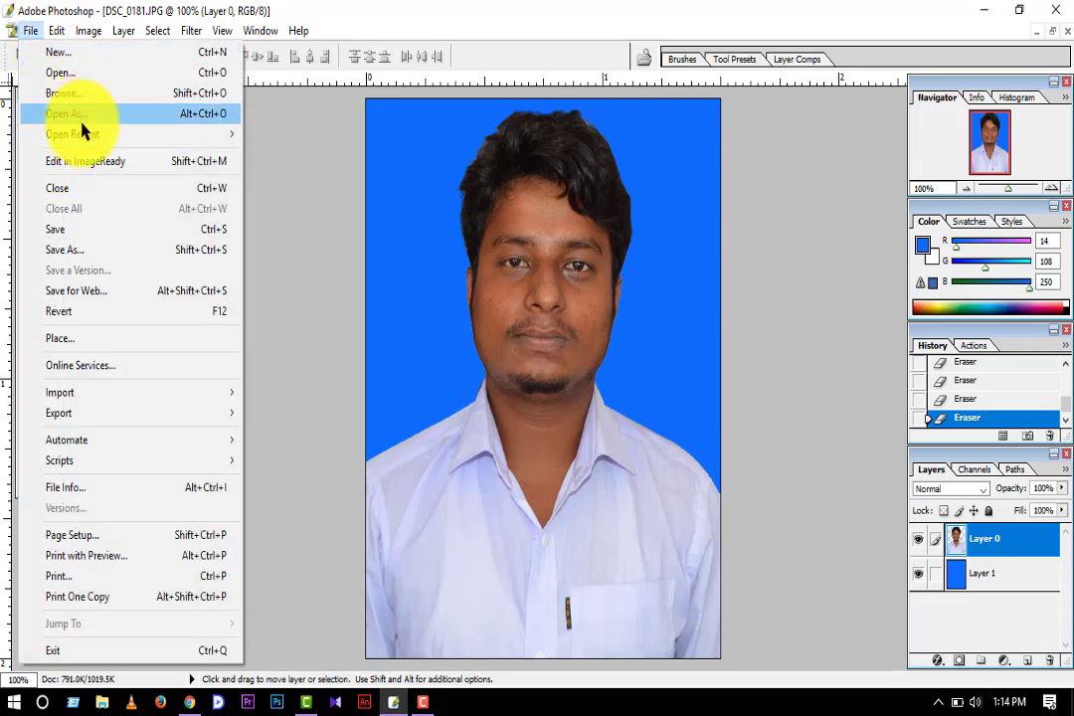
{"action": "left_click", "coordinate": [95, 257]}
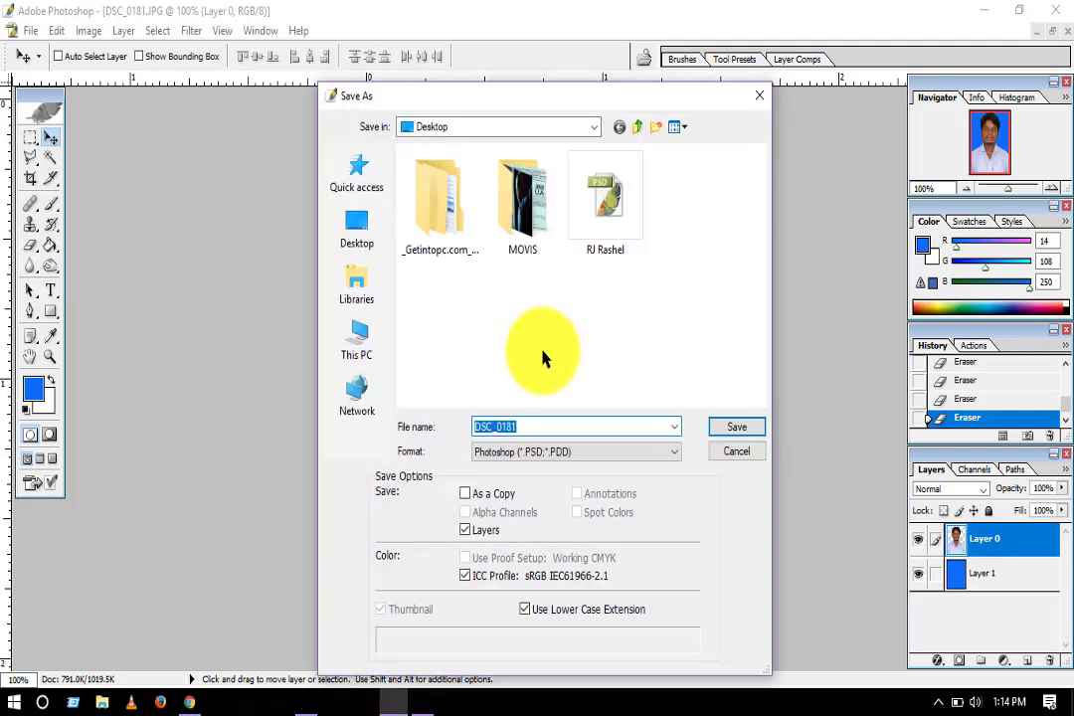
{"action": "left_click", "coordinate": [593, 453]}
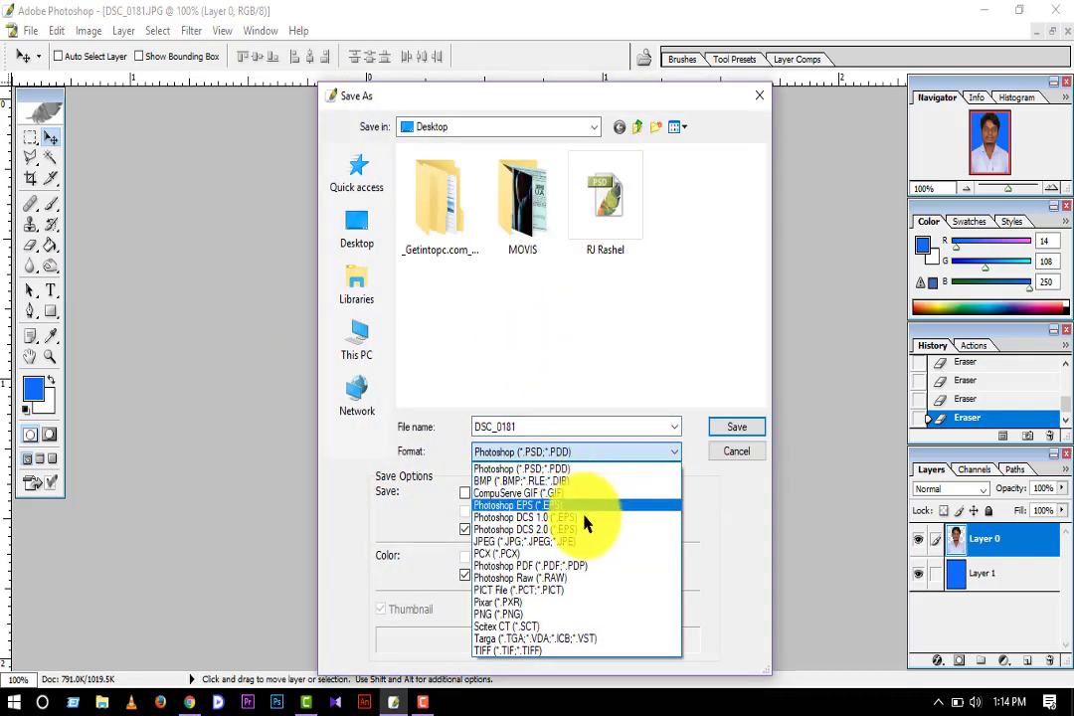
{"action": "left_click", "coordinate": [567, 542]}
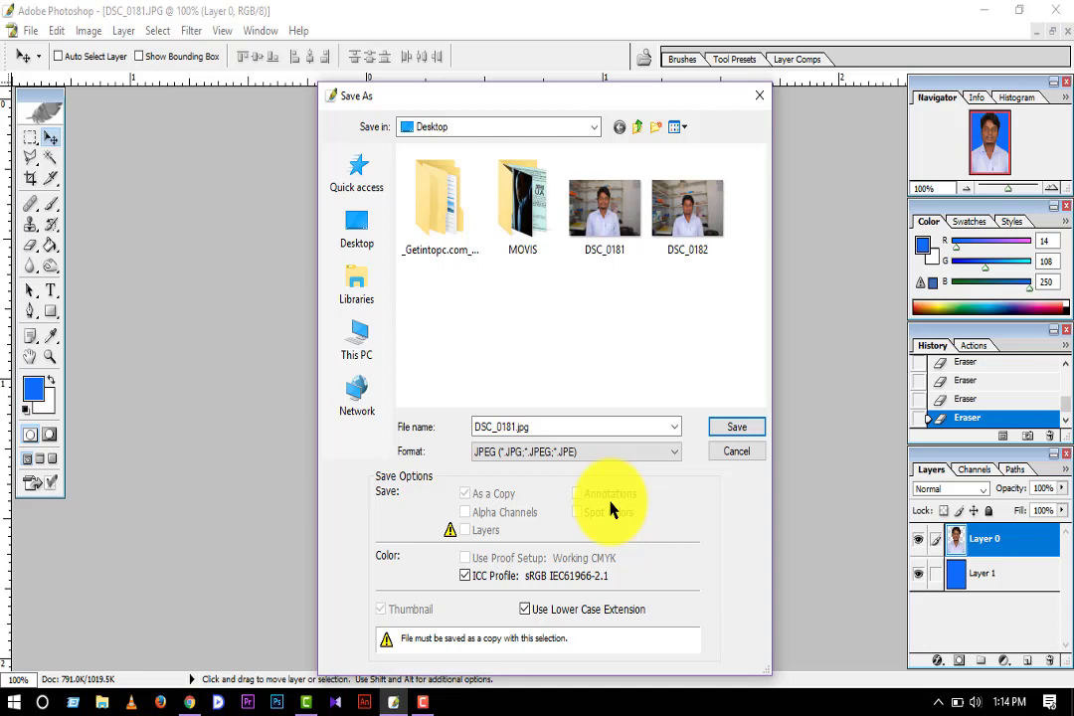
{"action": "left_click", "coordinate": [676, 428]}
{"action": "left_click", "coordinate": [672, 429]}
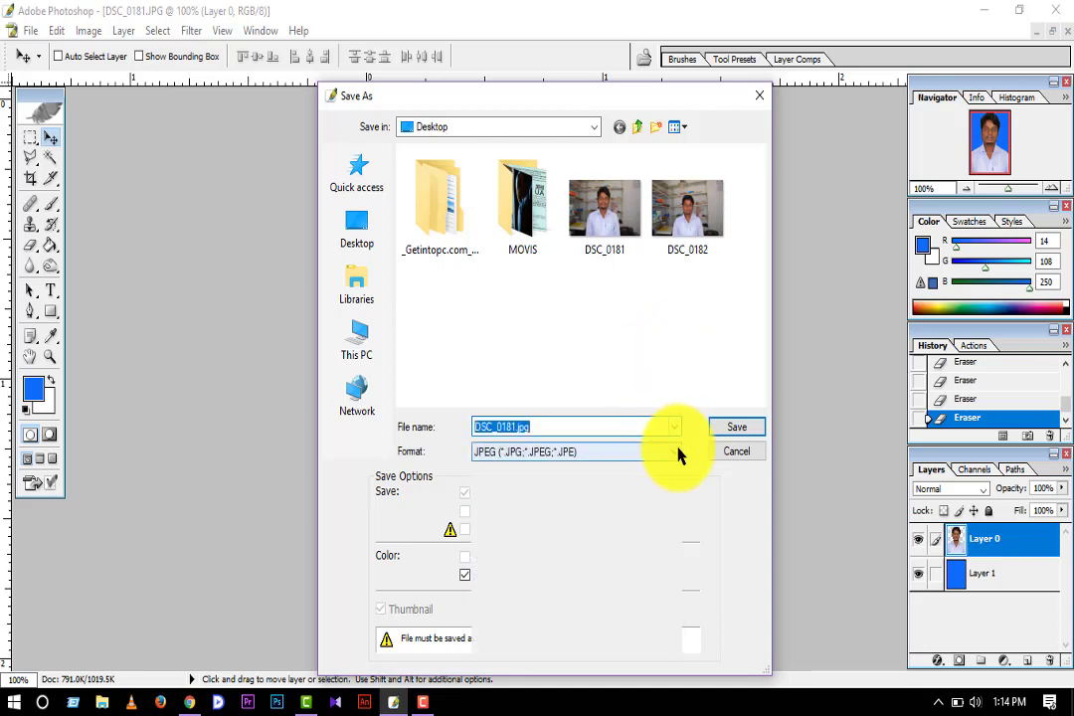
{"action": "left_click", "coordinate": [679, 452]}
{"action": "left_click", "coordinate": [611, 467]}
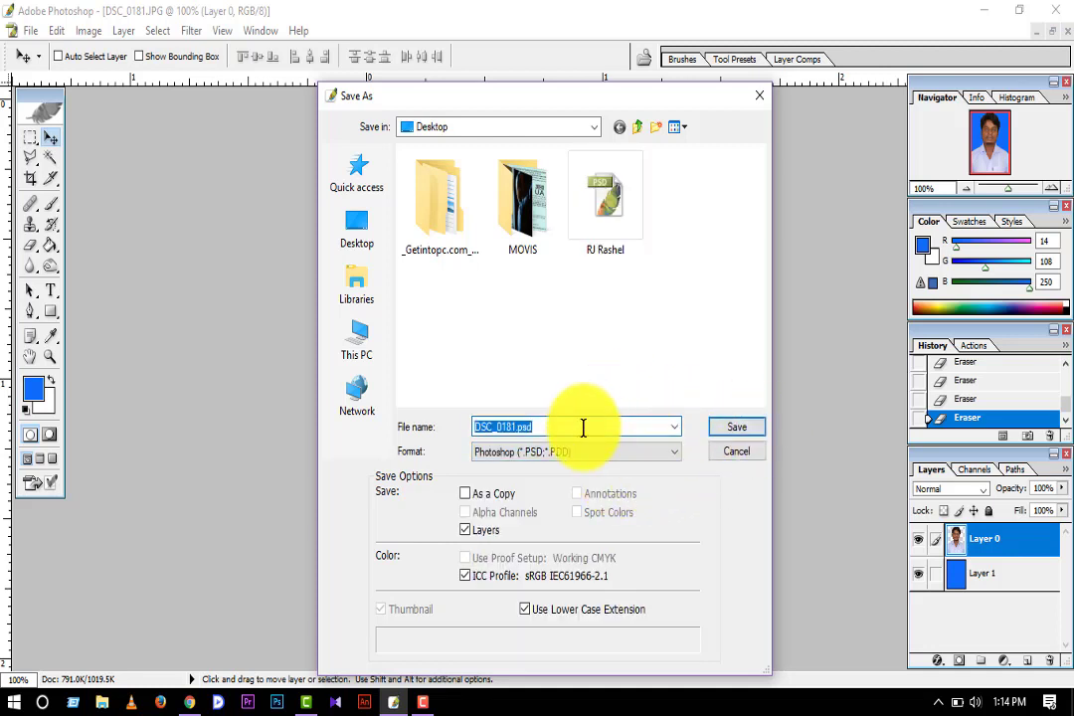
- Save the layered PSD as RJ RAshel--1 on the Desktop, without replacing the existing file
{"action": "type", "text": "RJ RAshel"}
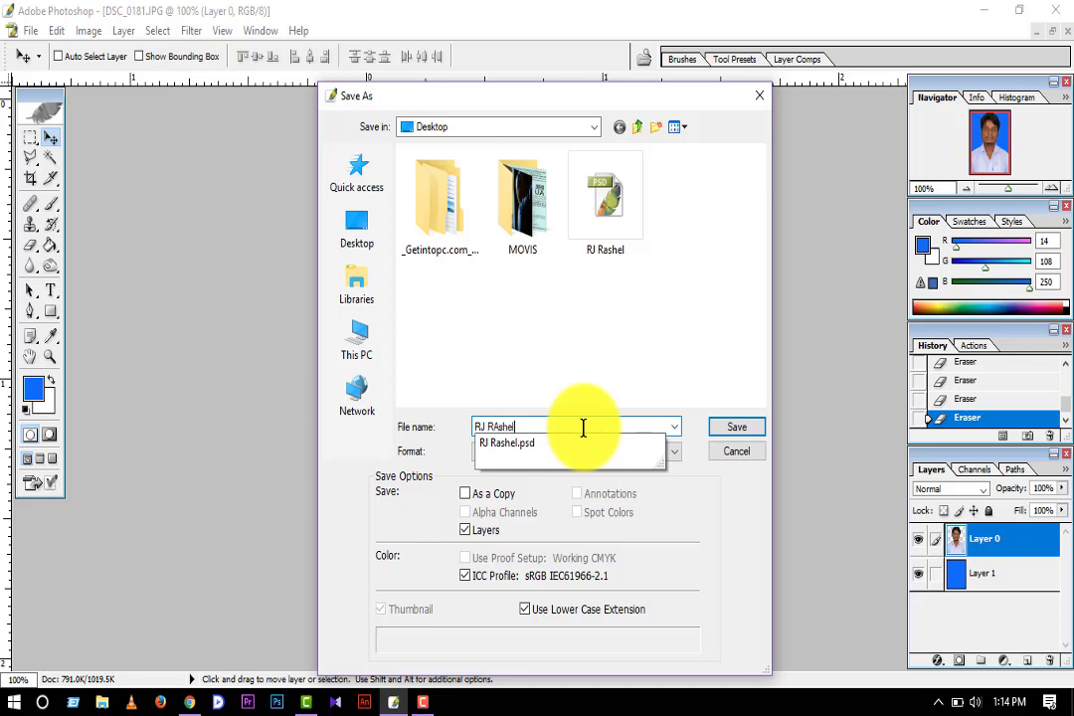
{"action": "key", "text": "Return"}
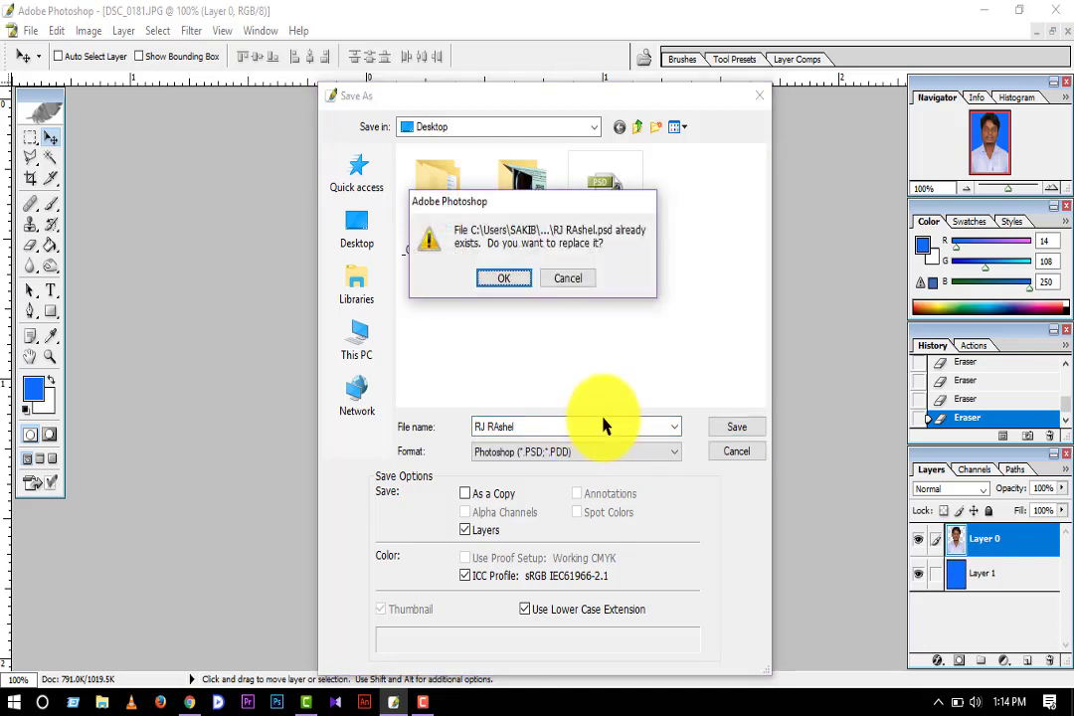
{"action": "left_click", "coordinate": [567, 277]}
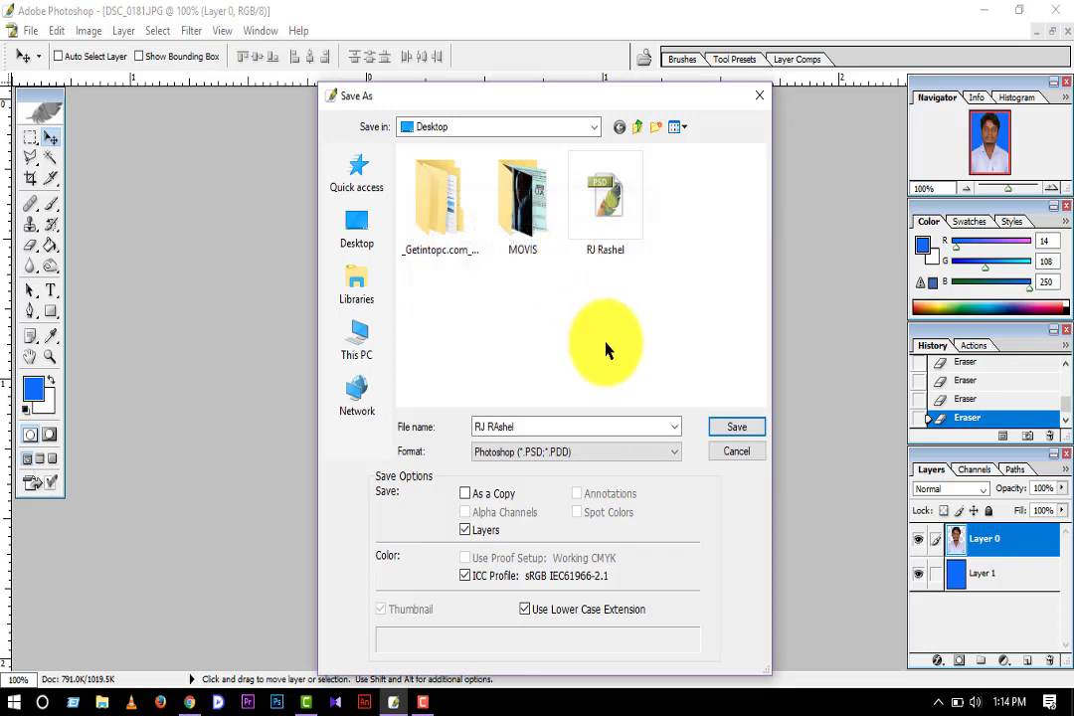
{"action": "left_click", "coordinate": [559, 431]}
{"action": "type", "text": "-1"}
{"action": "key", "text": "Return"}
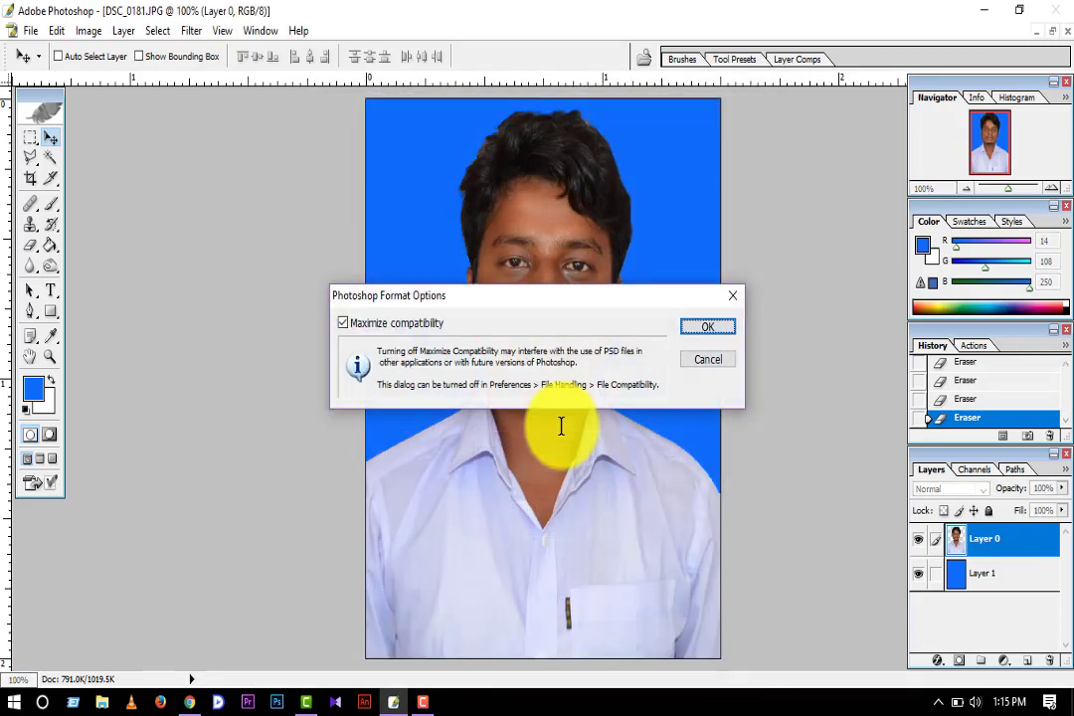
{"action": "key", "text": "Return"}
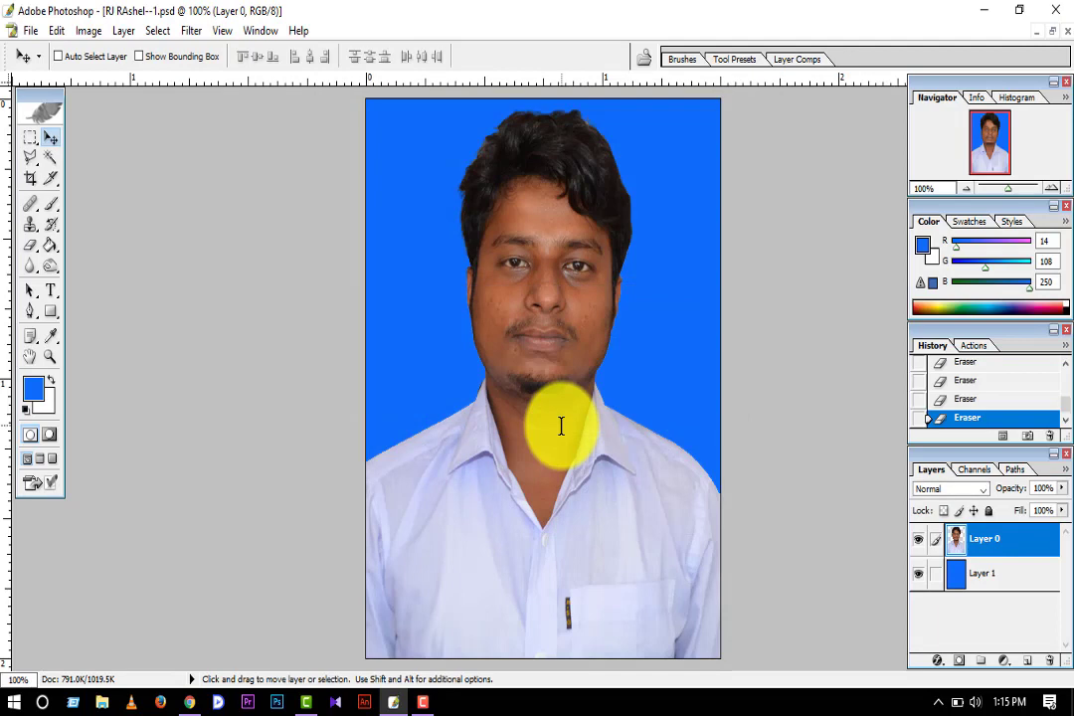
- Save a JPEG copy named RJ RAshel--1.jpg with Quality 12 (Maximum)
{"action": "left_click", "coordinate": [30, 34]}
{"action": "left_click", "coordinate": [78, 248]}
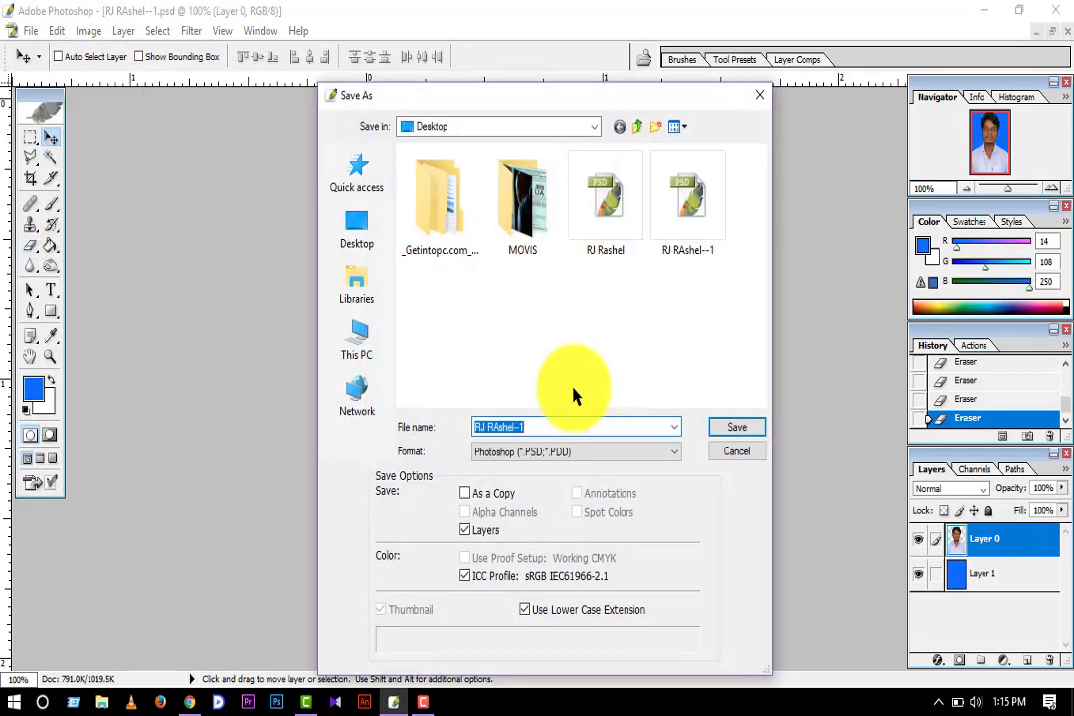
{"action": "left_click", "coordinate": [530, 454]}
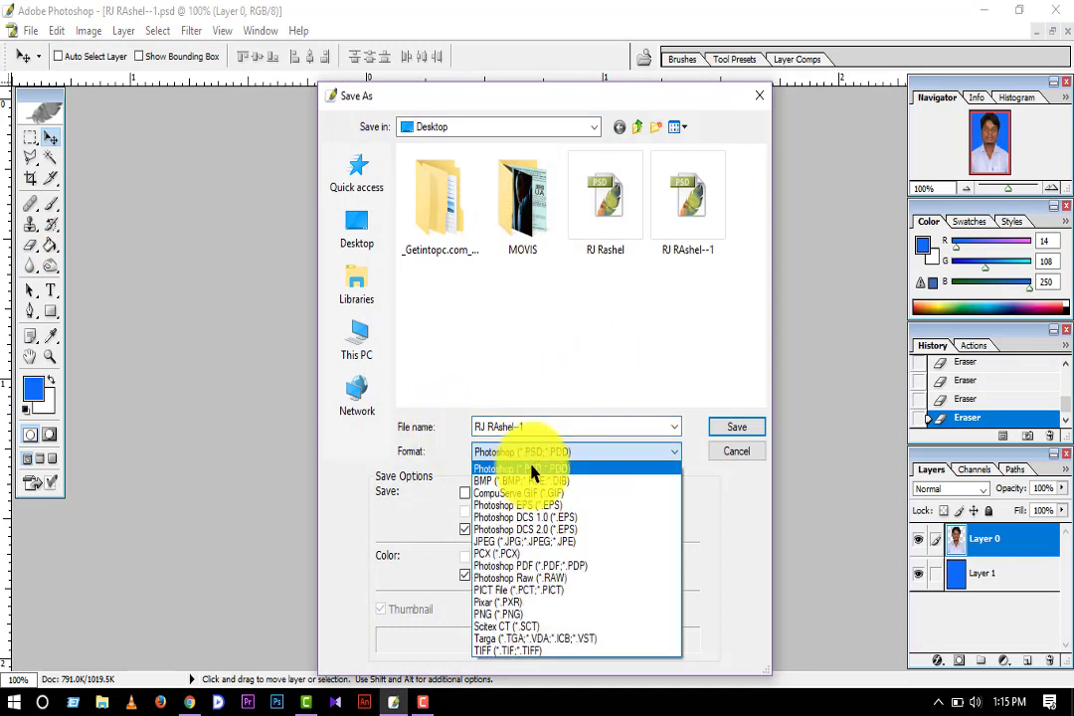
{"action": "left_click", "coordinate": [550, 546]}
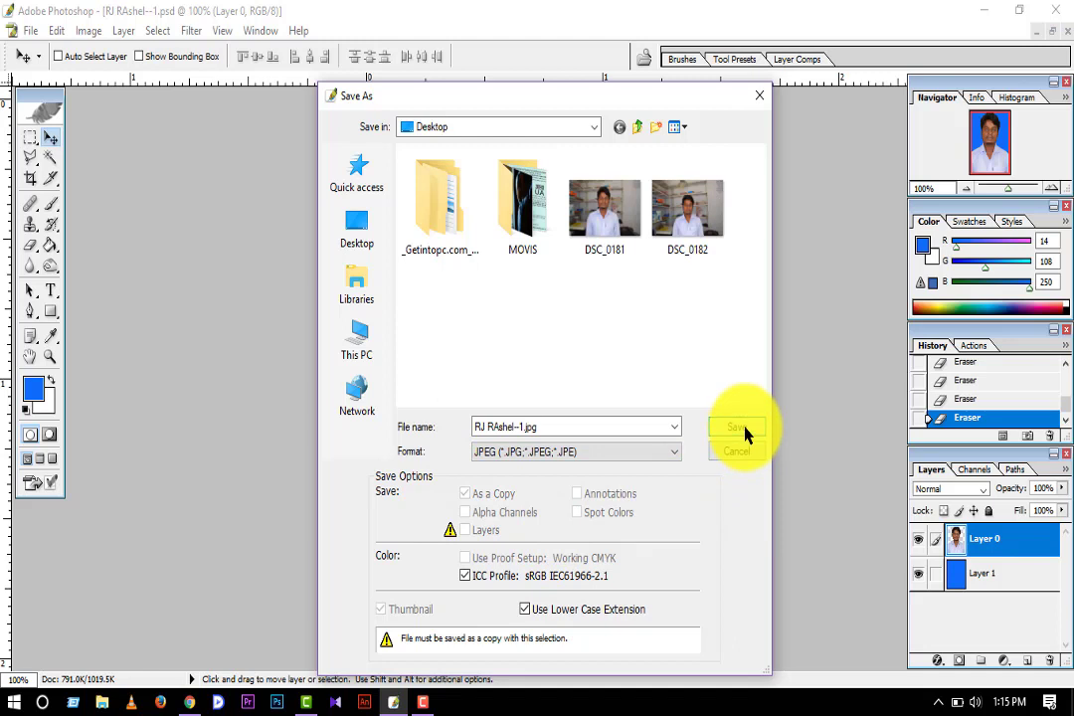
{"action": "left_click", "coordinate": [628, 454]}
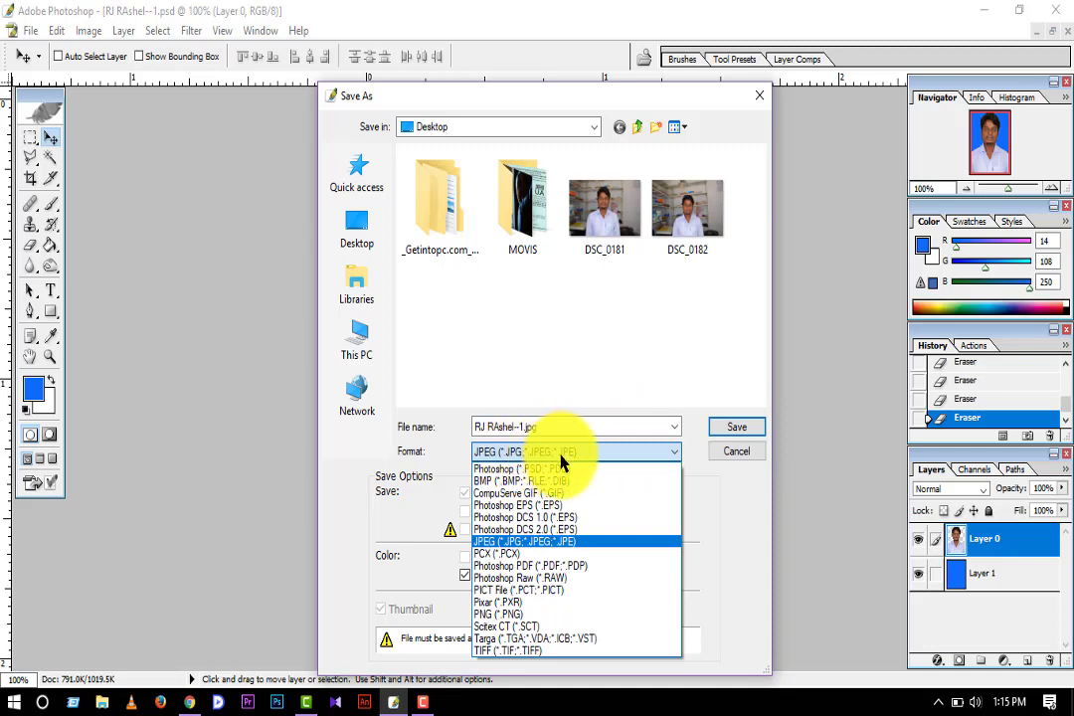
{"action": "left_click", "coordinate": [724, 450]}
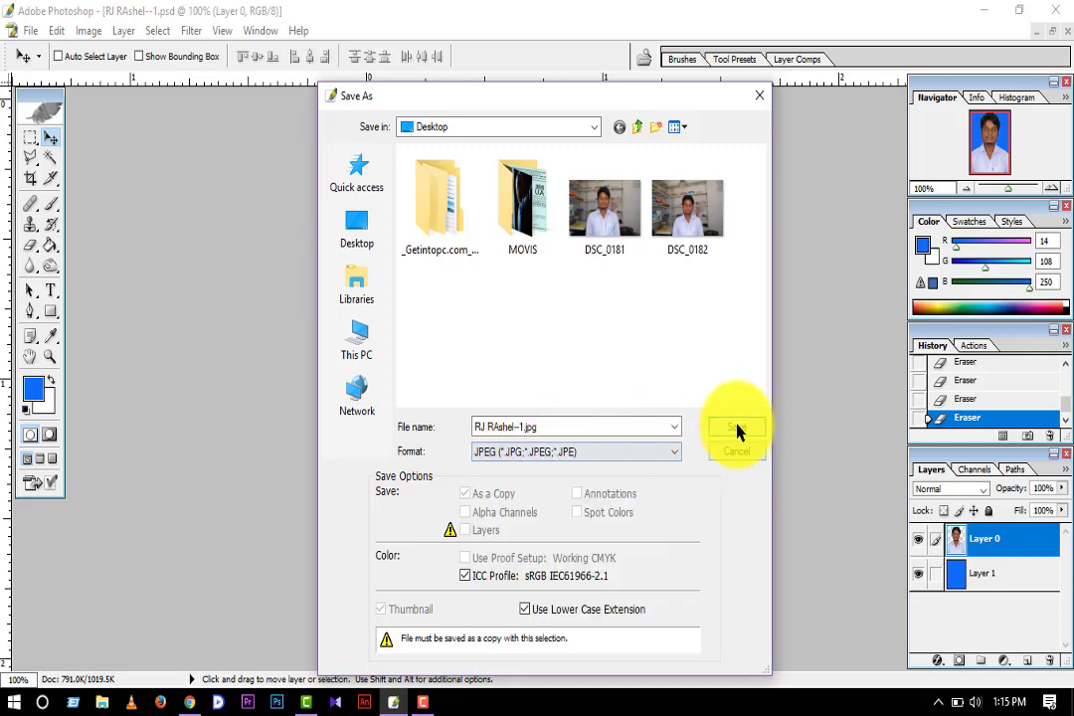
{"action": "left_click", "coordinate": [737, 430]}
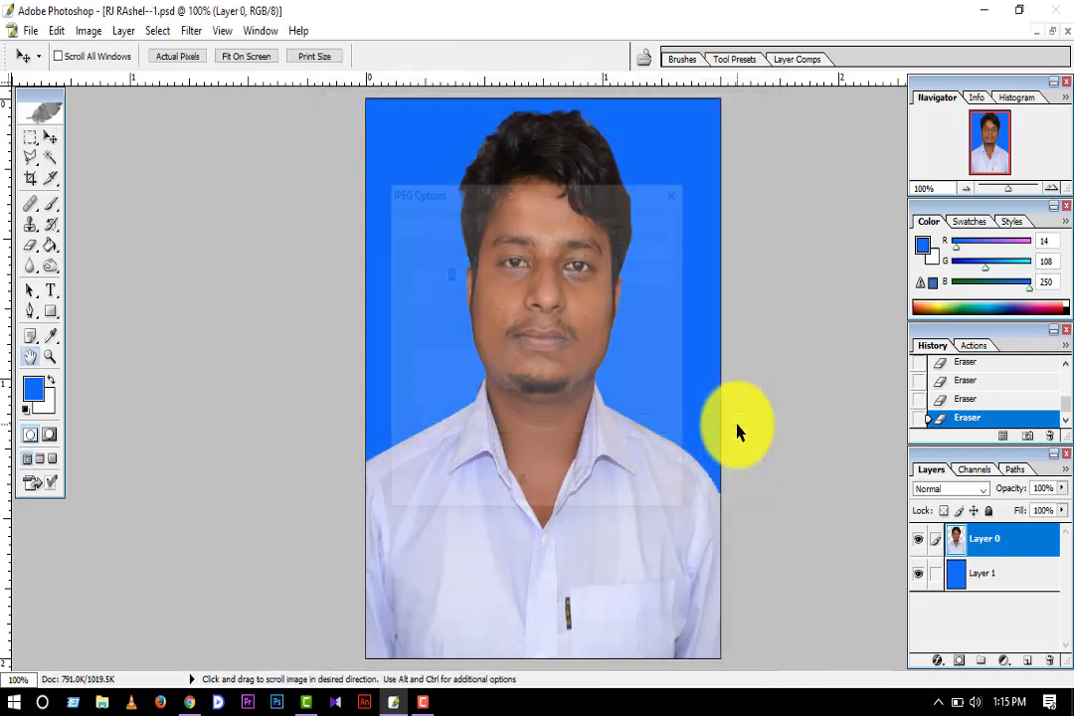
{"action": "left_click_drag", "start_coordinate": [506, 312], "coordinate": [589, 313]}
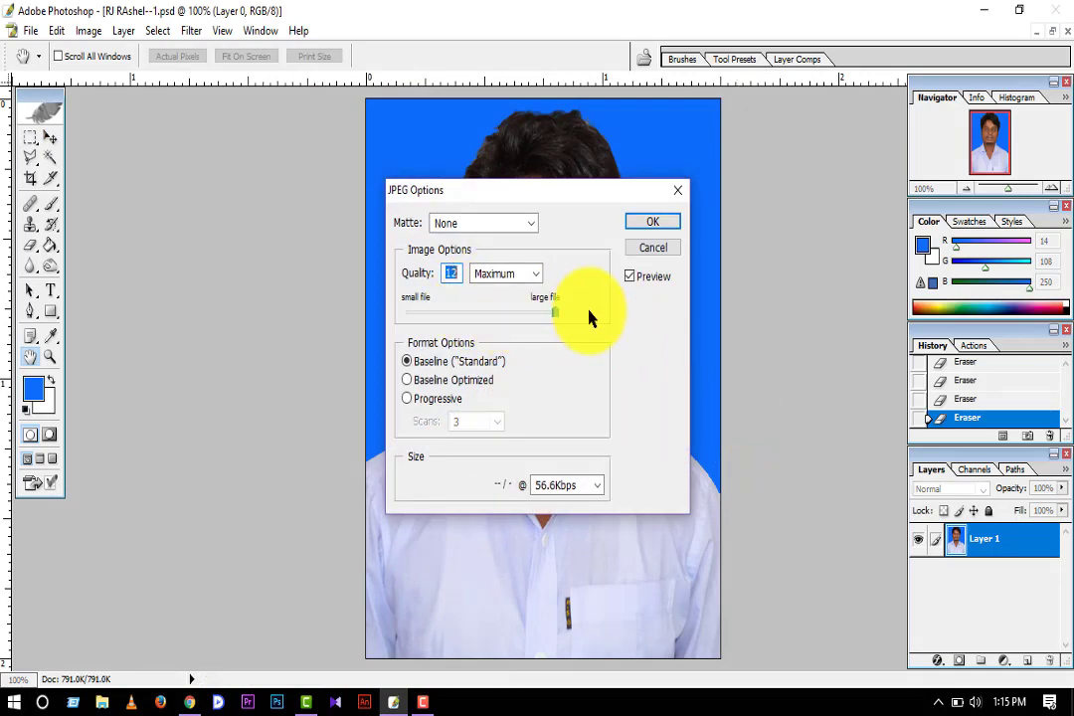
{"action": "left_click", "coordinate": [649, 223]}
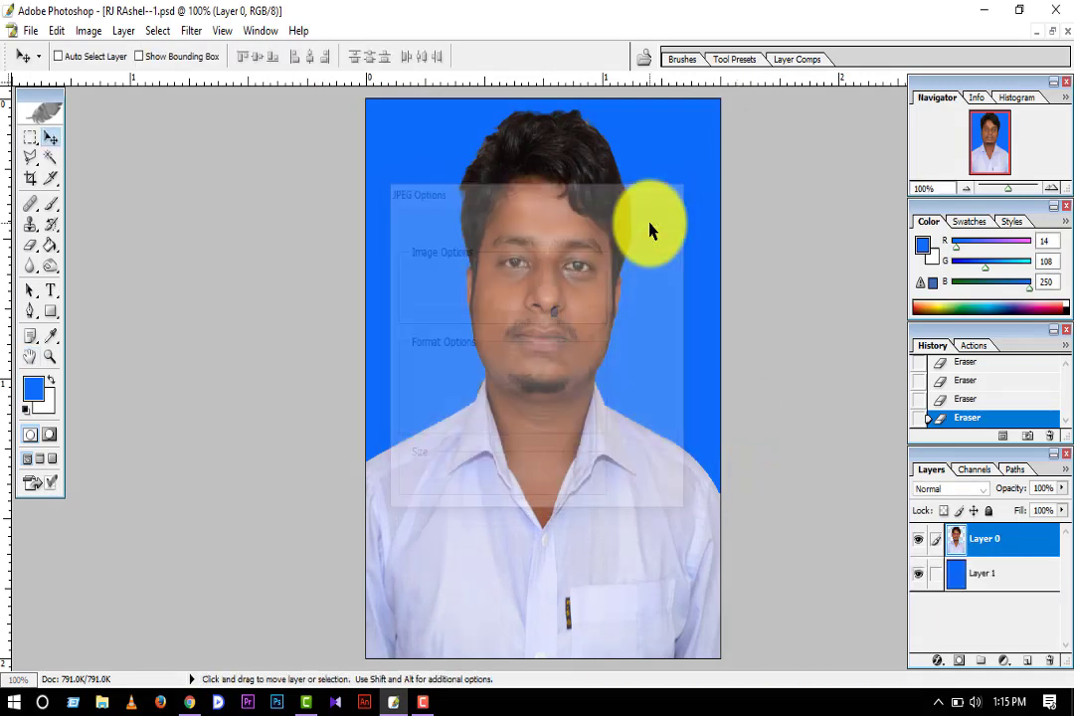
- Close the portrait document and move the RJ RAshel--1 file icon on the desktop
{"action": "left_click", "coordinate": [1064, 32]}
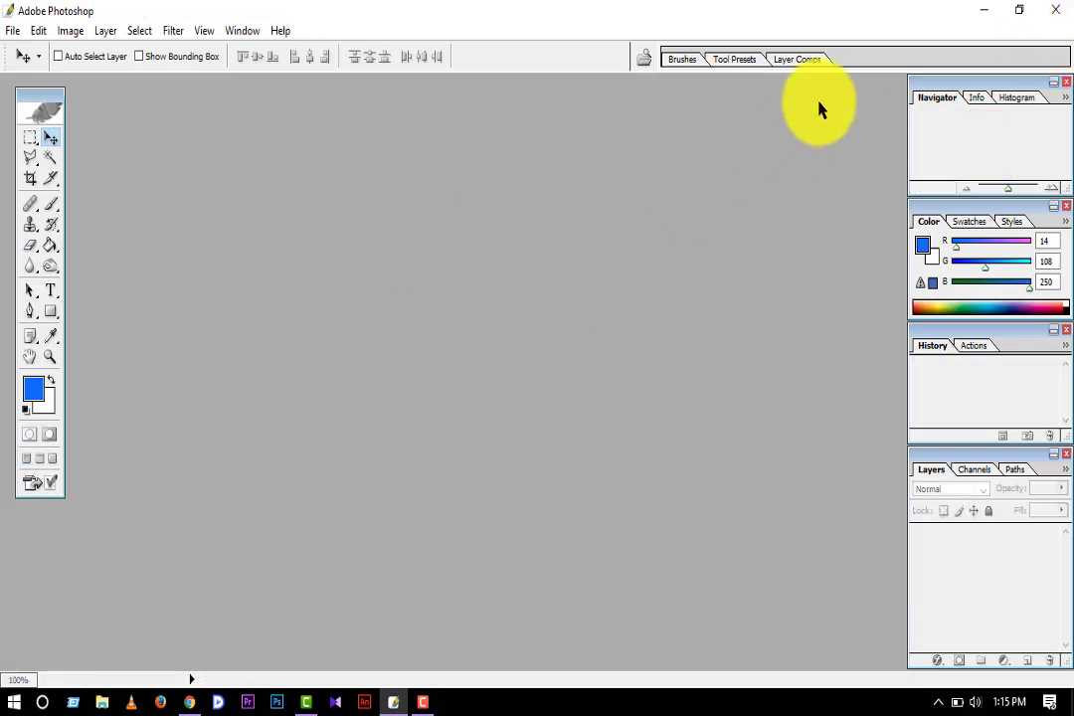
{"action": "left_click", "coordinate": [982, 10]}
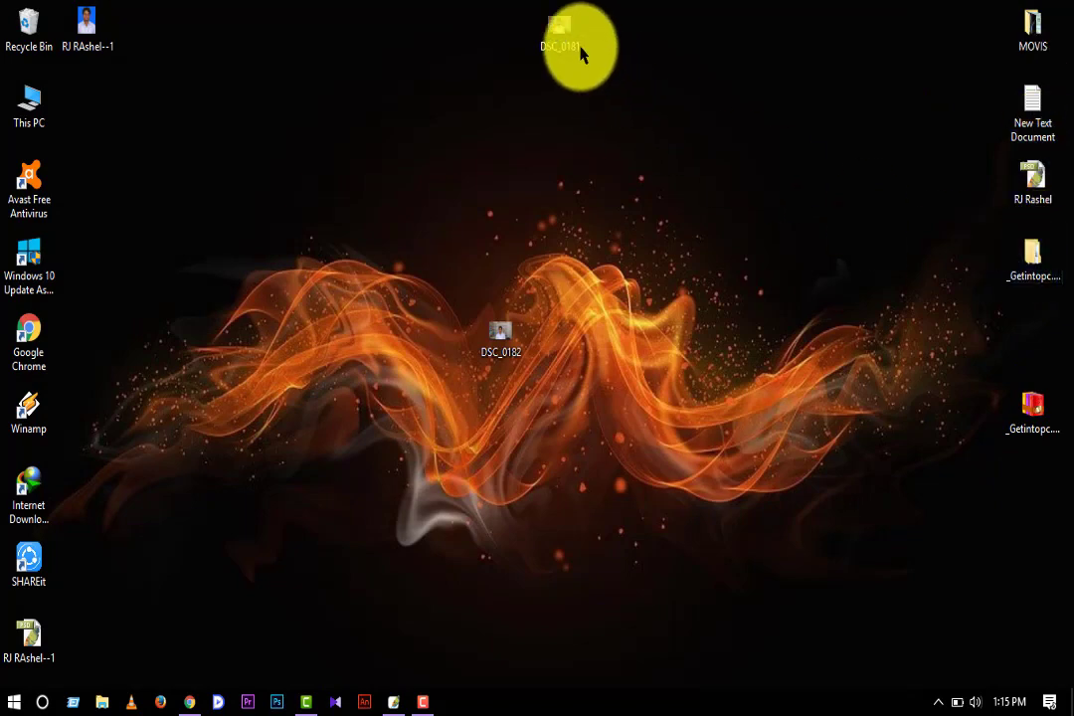
{"action": "mouse_move", "coordinate": [85, 32]}
{"action": "left_mouse_down"}
{"action": "mouse_move", "coordinate": [201, 221]}
{"action": "mouse_move", "coordinate": [392, 701]}
{"action": "left_mouse_up"}
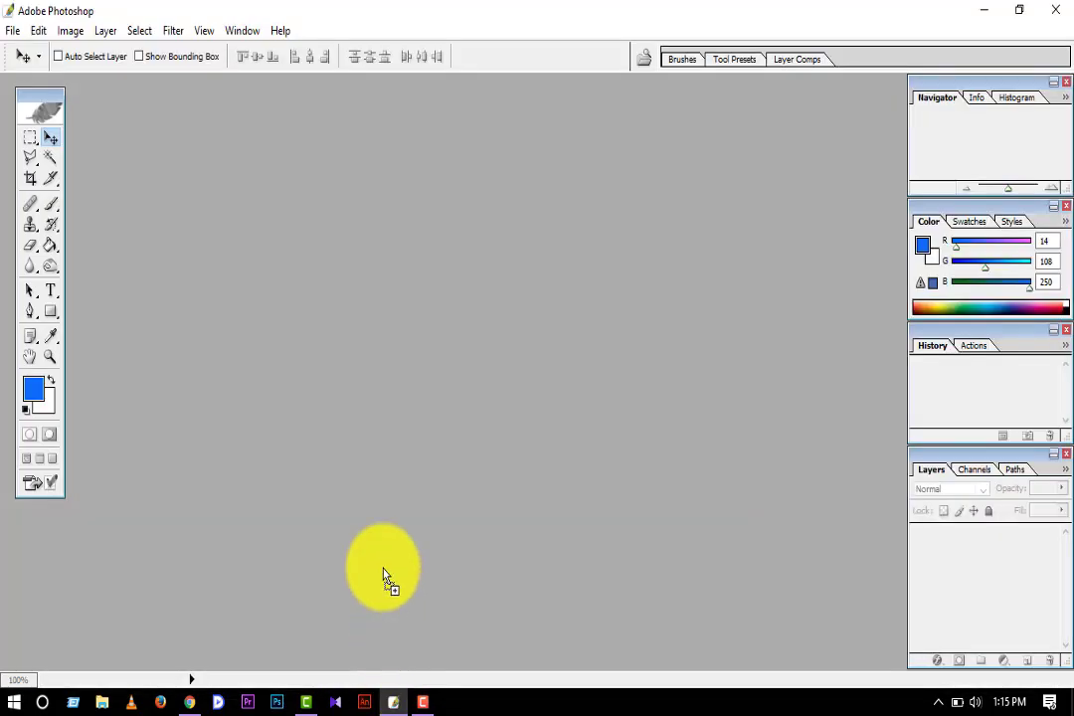
- Maximize the photo's window and zoom to 300%, centred on the man's face
{"action": "left_click", "coordinate": [215, 90]}
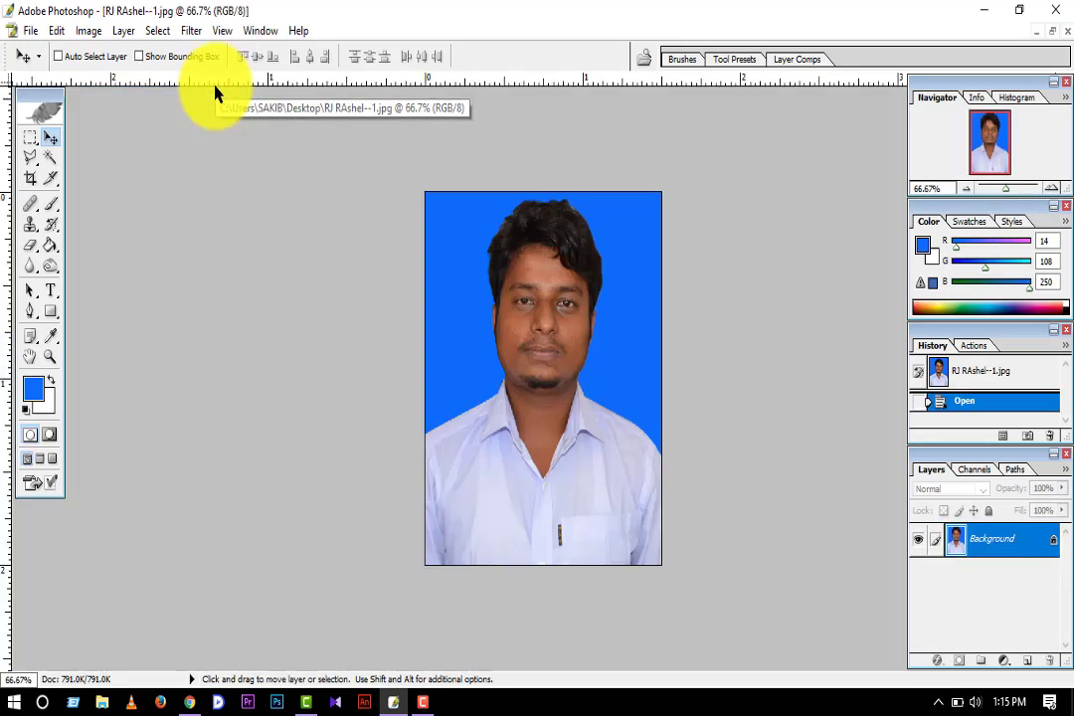
{"action": "key", "text": "ctrl+plus"}
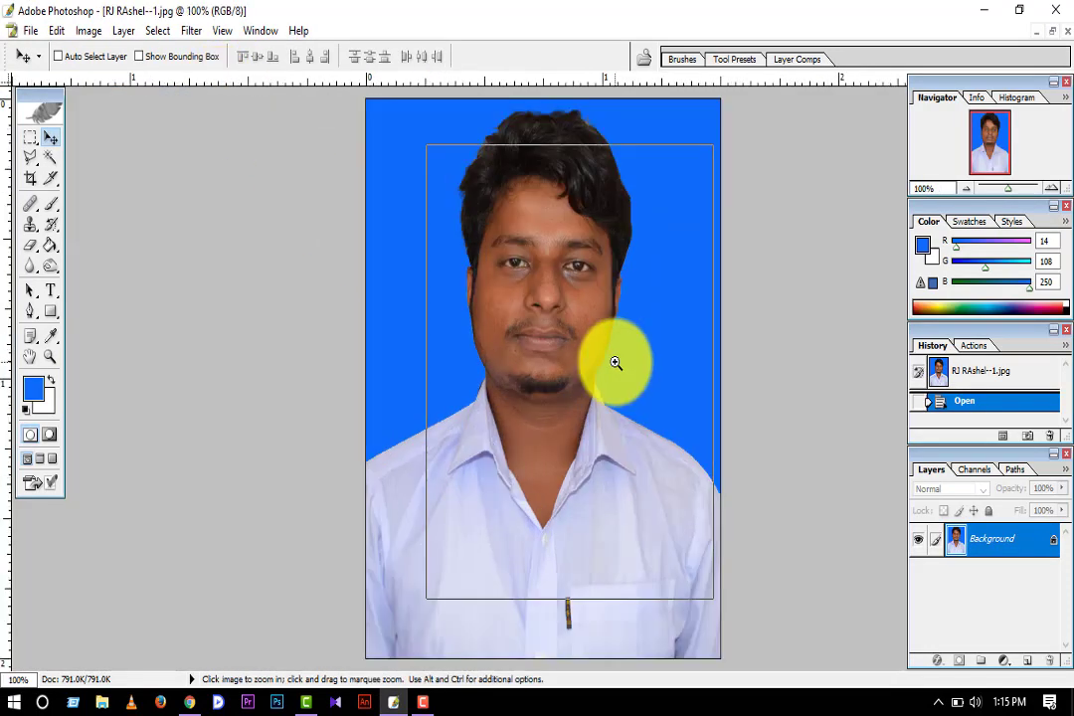
{"action": "key", "text": "ctrl+plus"}
{"action": "key", "text": "ctrl+plus"}
{"action": "left_click_drag", "start_coordinate": [480, 363], "coordinate": [493, 462]}
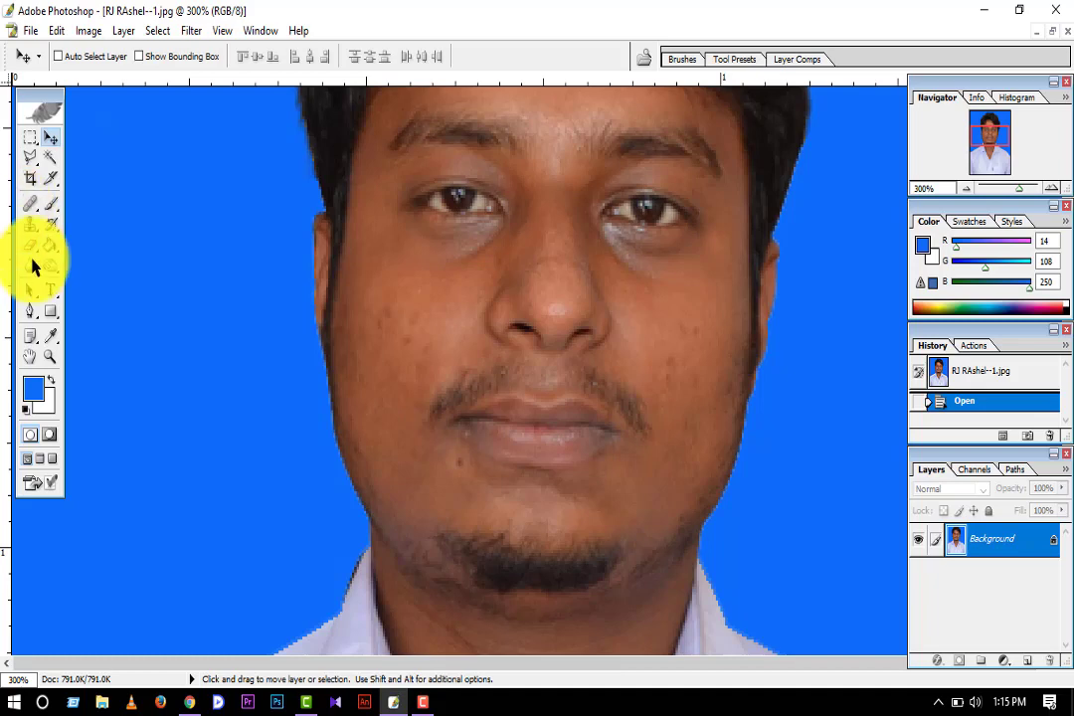
{"action": "left_click_drag", "start_coordinate": [421, 333], "coordinate": [396, 378]}
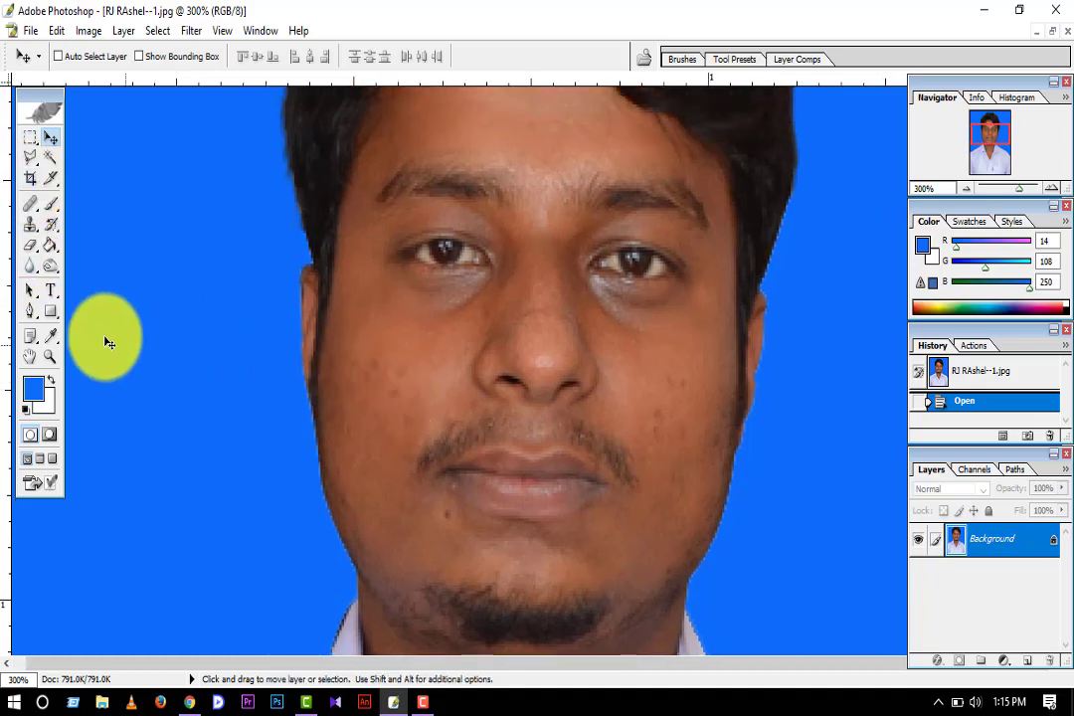
- Heal three spots on the left cheek and one on the right cheek with the Healing Brush
{"action": "left_click", "coordinate": [32, 224]}
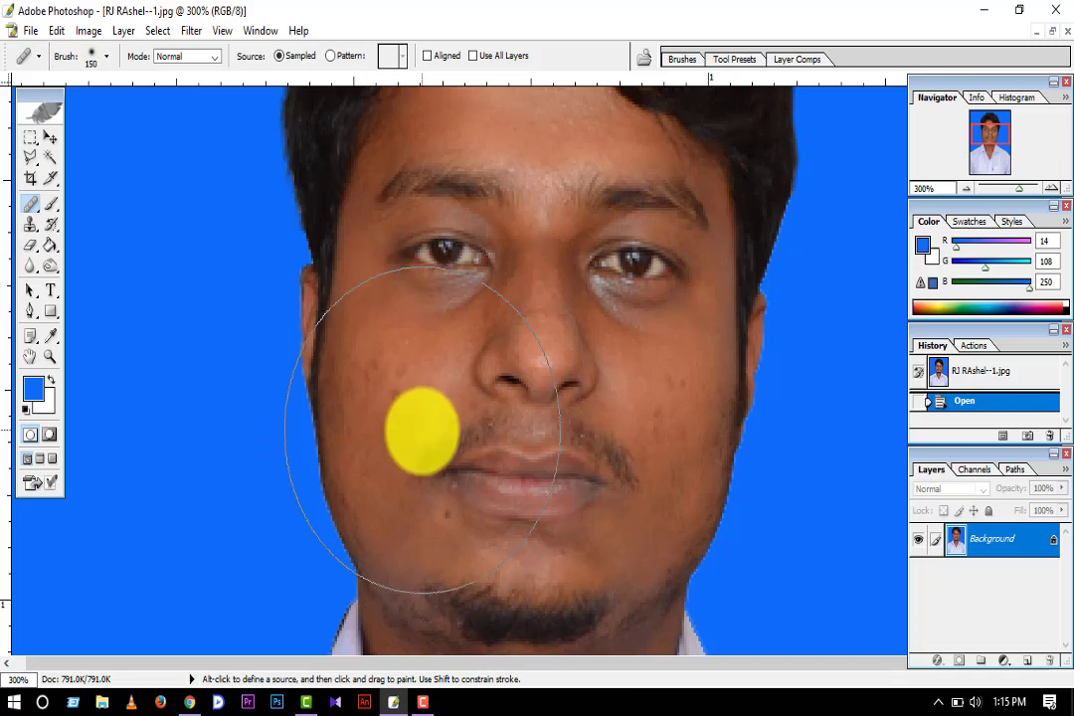
{"action": "key", "text": "bracketleft"}
{"action": "key", "text": "bracketleft"}
{"action": "key", "text": "bracketleft"}
{"action": "key", "text": "bracketleft"}
{"action": "key", "text": "bracketleft"}
{"action": "key", "text": "bracketleft"}
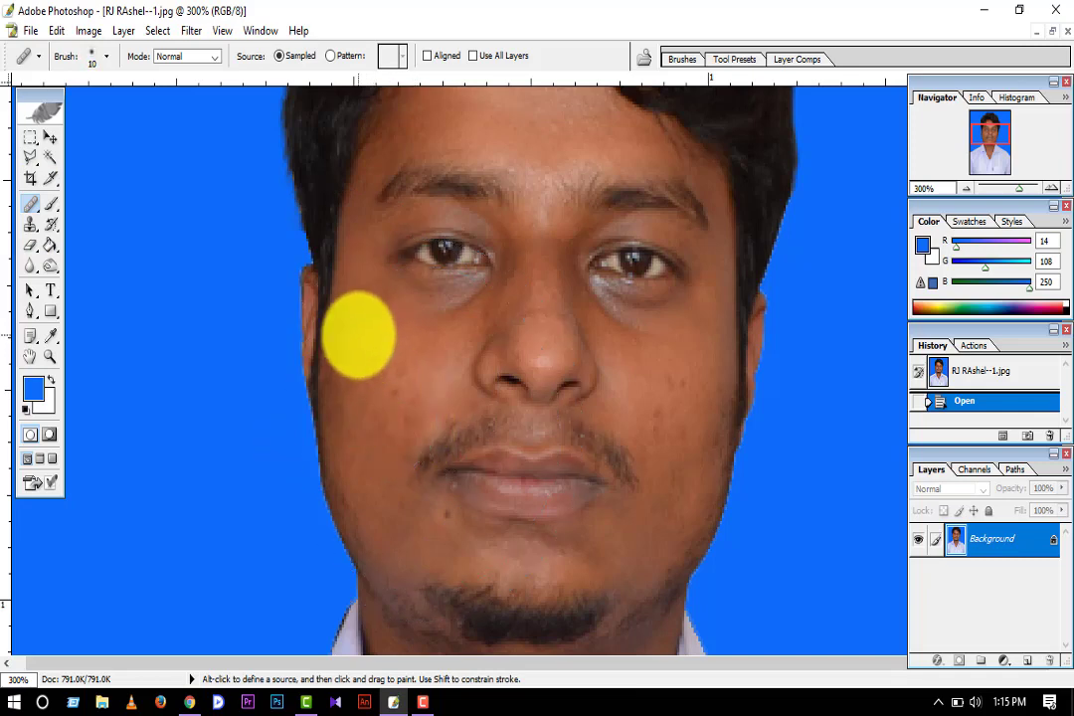
{"action": "left_click", "coordinate": [367, 353]}
{"action": "left_click", "coordinate": [367, 369]}
{"action": "left_click", "coordinate": [393, 389]}
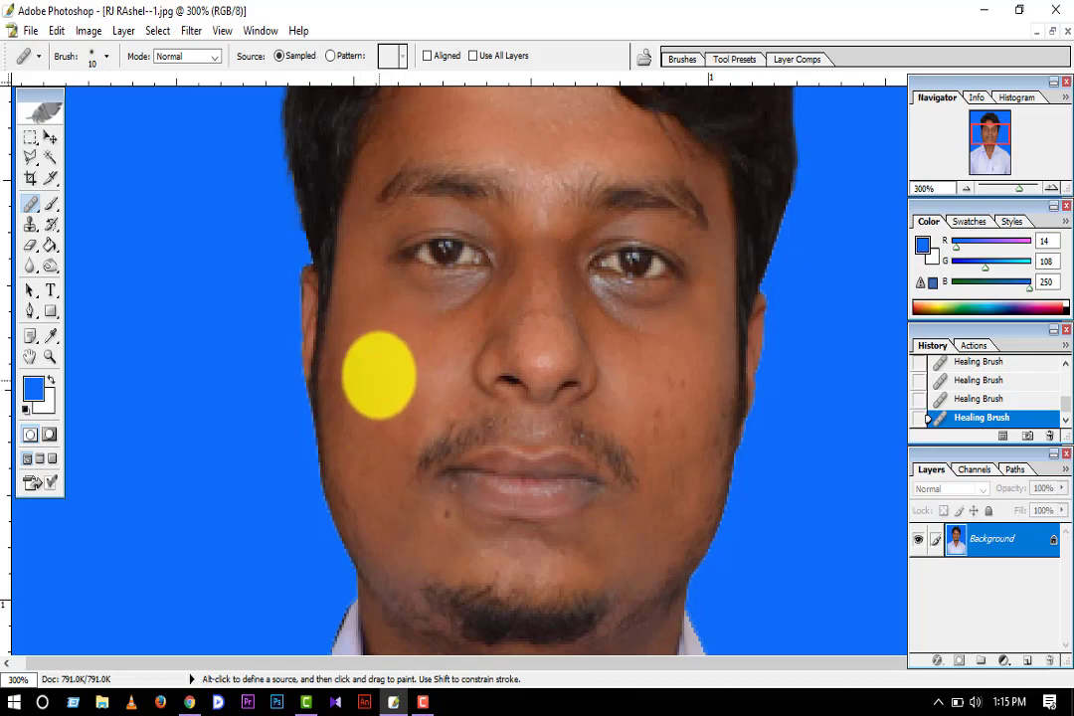
{"action": "key", "text": "bracketright"}
{"action": "key", "text": "bracketright"}
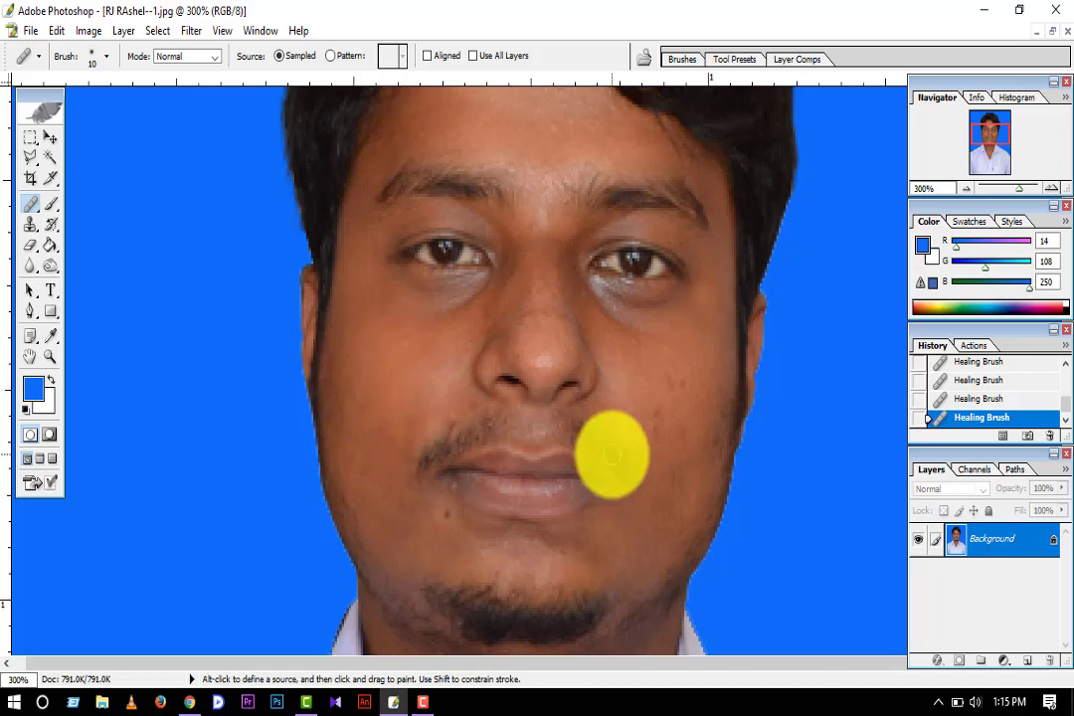
{"action": "left_click", "coordinate": [658, 417]}
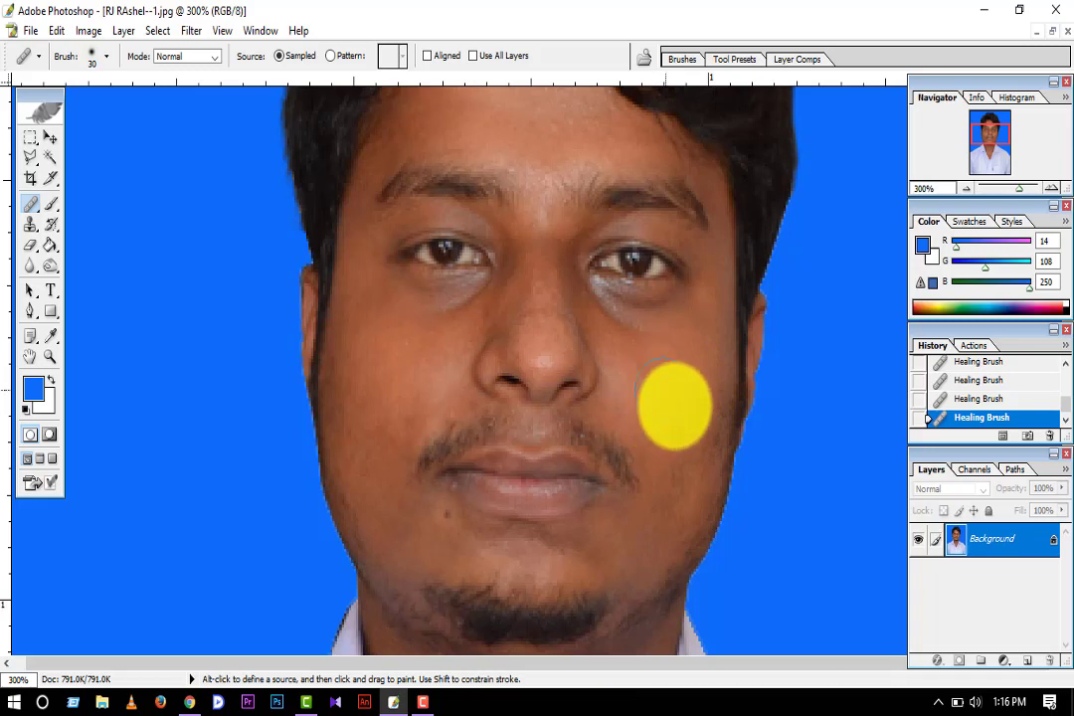
- Heal the dark patch under the eye with a smaller brush
{"action": "left_click_drag", "start_coordinate": [538, 320], "coordinate": [539, 376]}
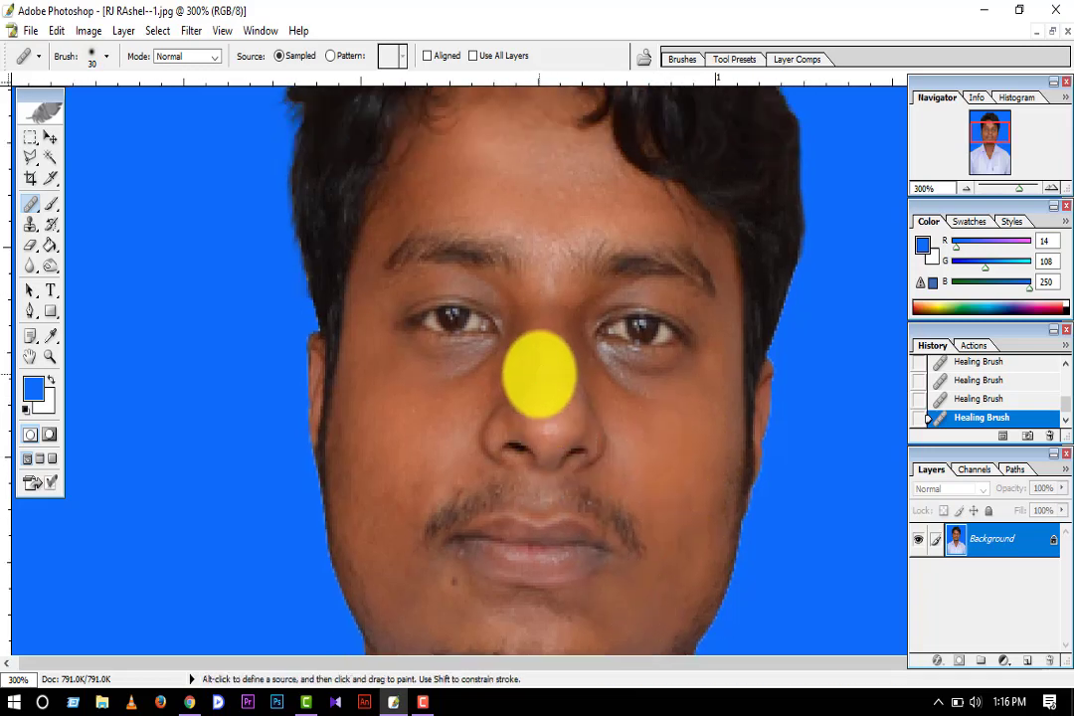
{"action": "key", "text": "bracketleft"}
{"action": "key", "text": "bracketleft"}
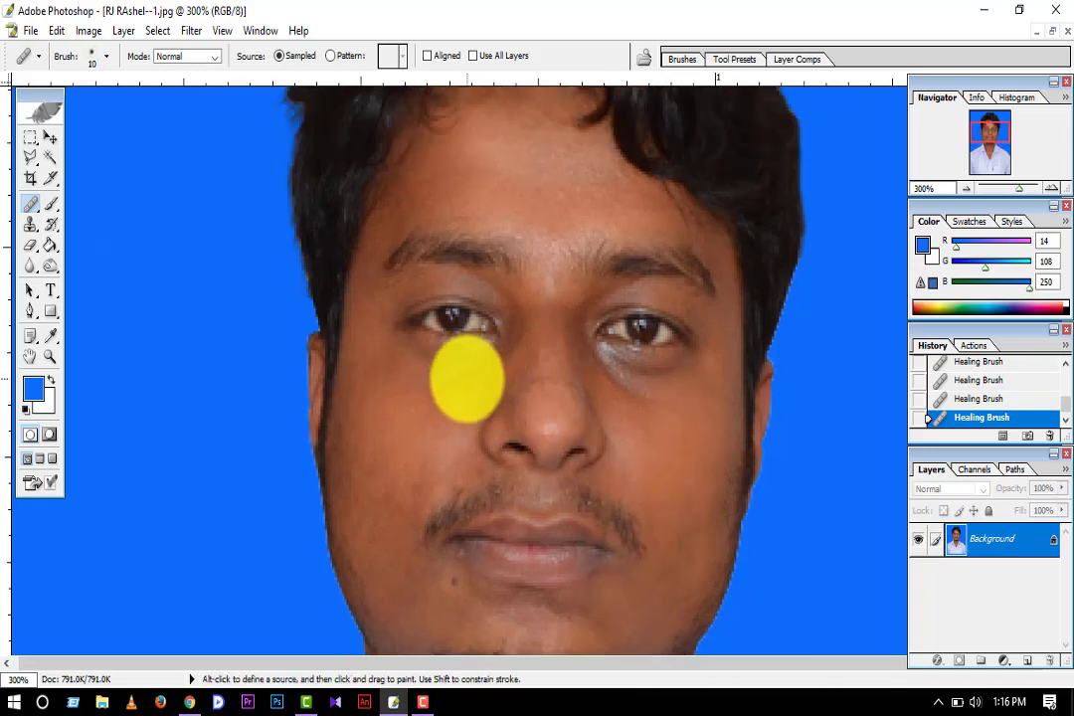
{"action": "left_click", "coordinate": [445, 376]}
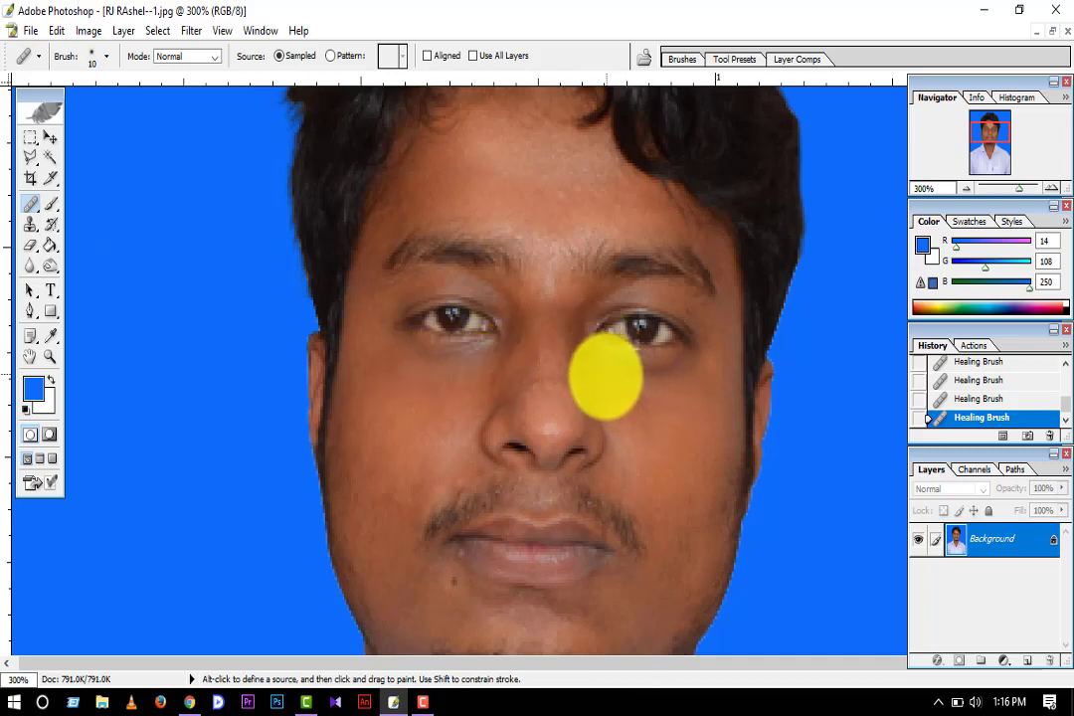
- Heal the spot beside the nose from sampled clean skin, then zoom out to 100%
{"action": "left_click_drag", "start_coordinate": [528, 295], "coordinate": [522, 437]}
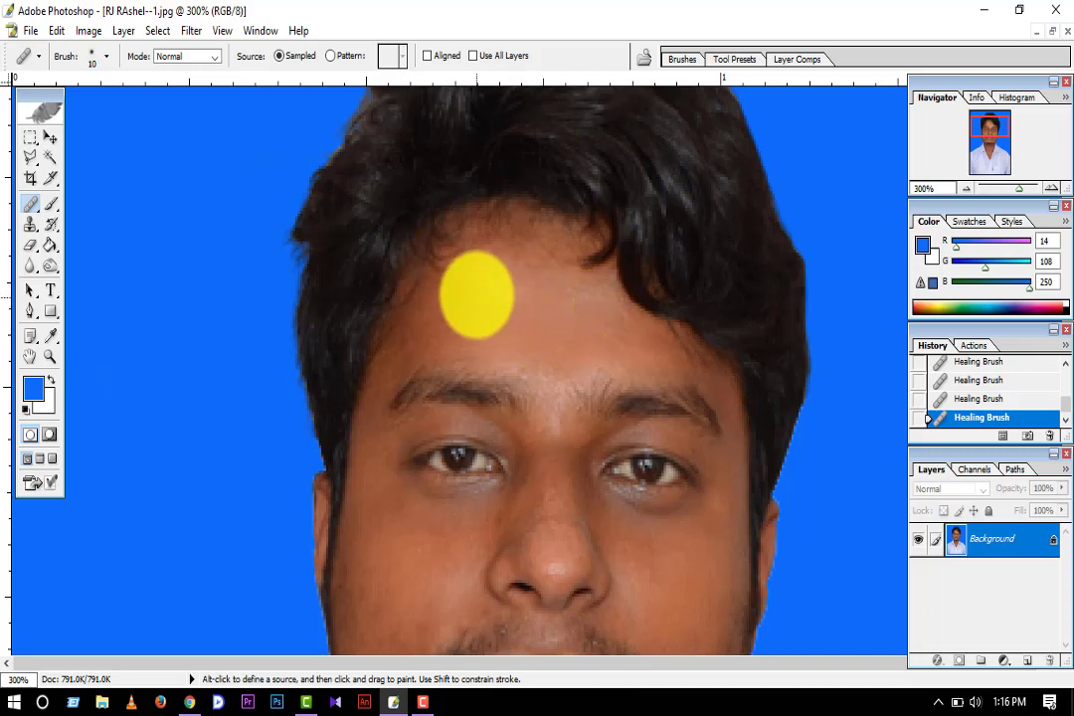
{"action": "left_click_drag", "start_coordinate": [522, 317], "coordinate": [515, 222]}
{"action": "left_click_drag", "start_coordinate": [525, 390], "coordinate": [525, 322]}
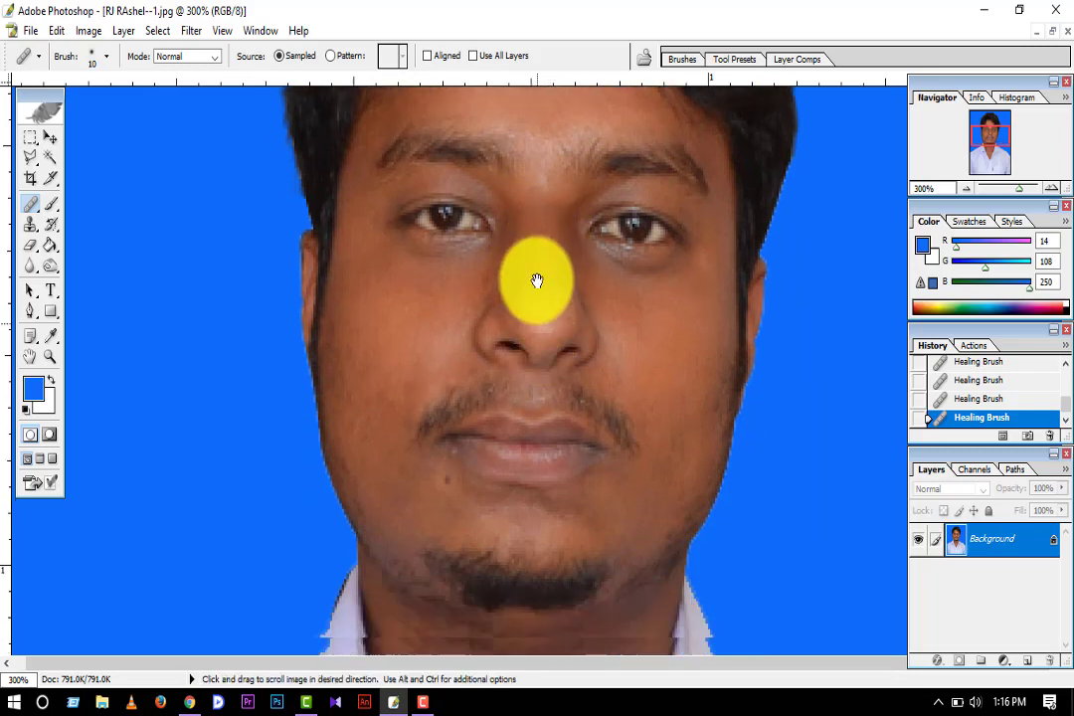
{"action": "left_click_drag", "start_coordinate": [497, 407], "coordinate": [455, 264]}
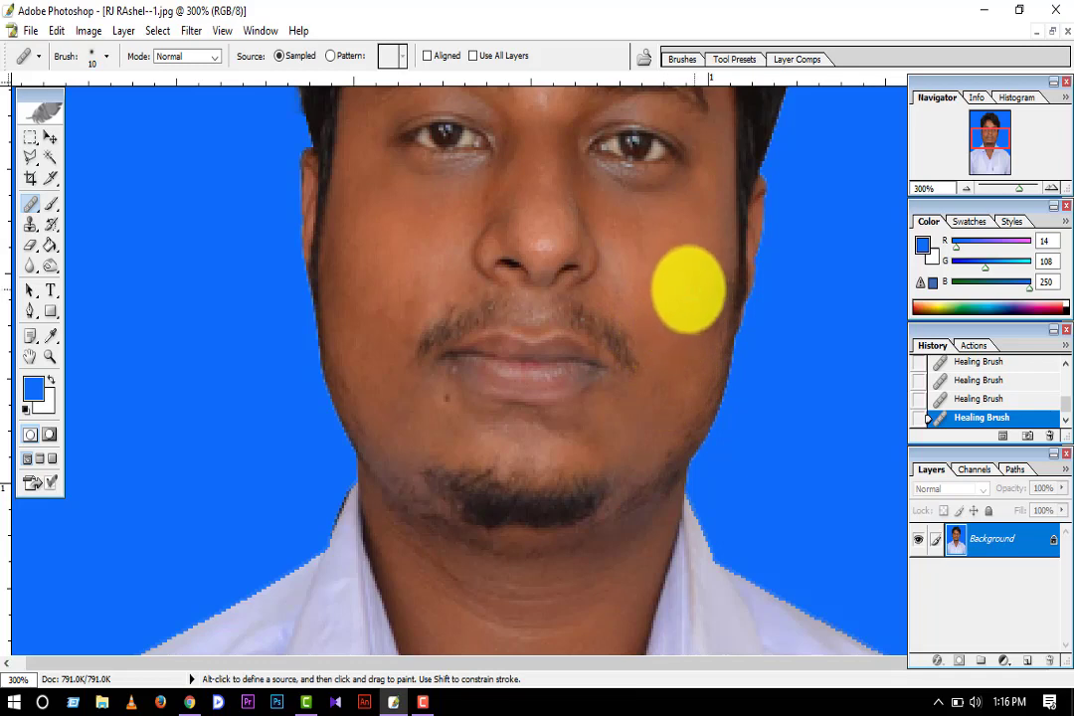
{"action": "mouse_move", "coordinate": [688, 288]}
{"action": "left_mouse_down"}
{"action": "mouse_move", "coordinate": [705, 338]}
{"action": "mouse_move", "coordinate": [600, 355]}
{"action": "left_mouse_up"}
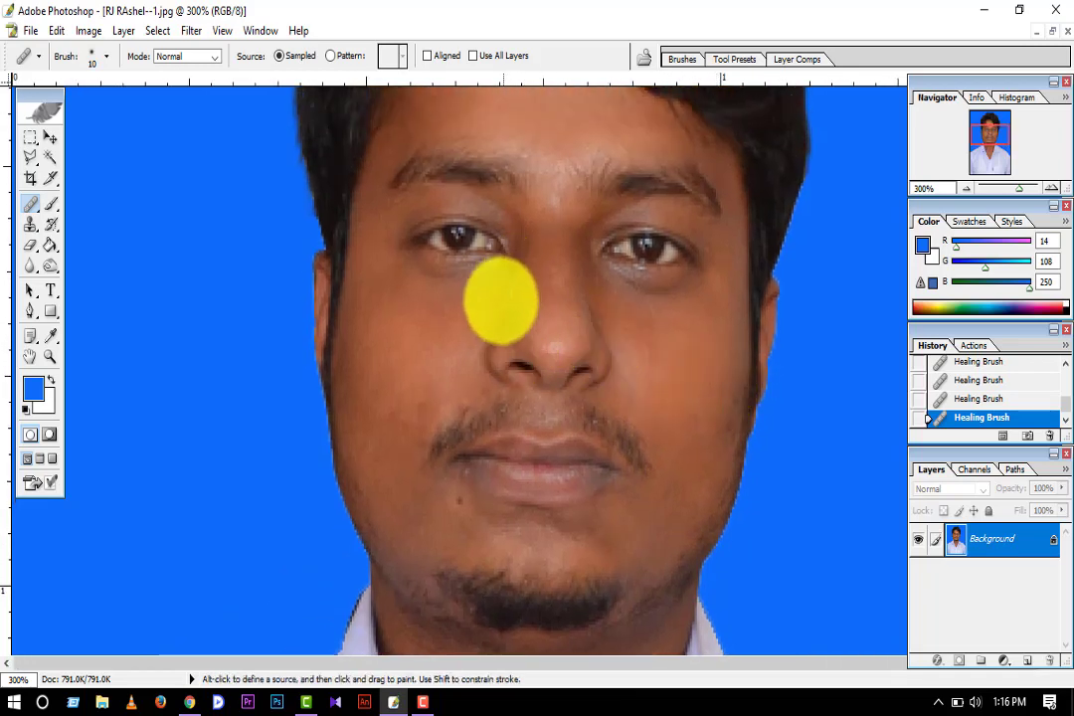
{"action": "left_click", "coordinate": [512, 276]}
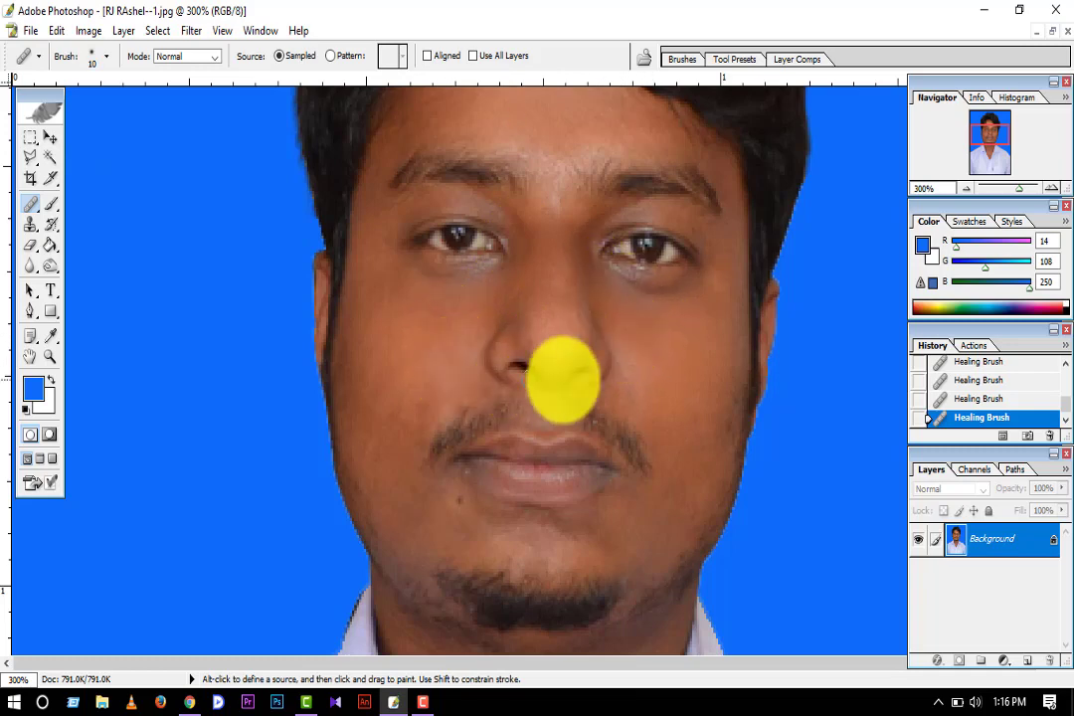
{"action": "key", "text": "alt"}
{"action": "left_click", "coordinate": [554, 363], "text": "alt"}
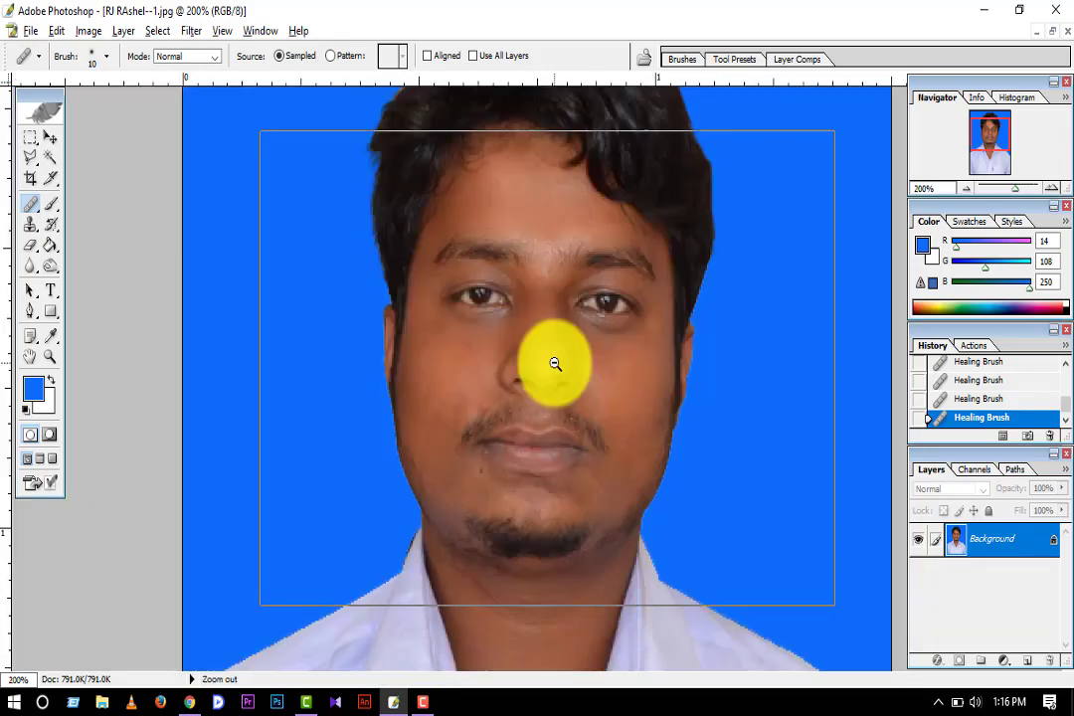
- Select the hair with the Magic Wand, apply Selective Color Blacks +25% Black, and deselect
{"action": "left_click", "coordinate": [49, 157]}
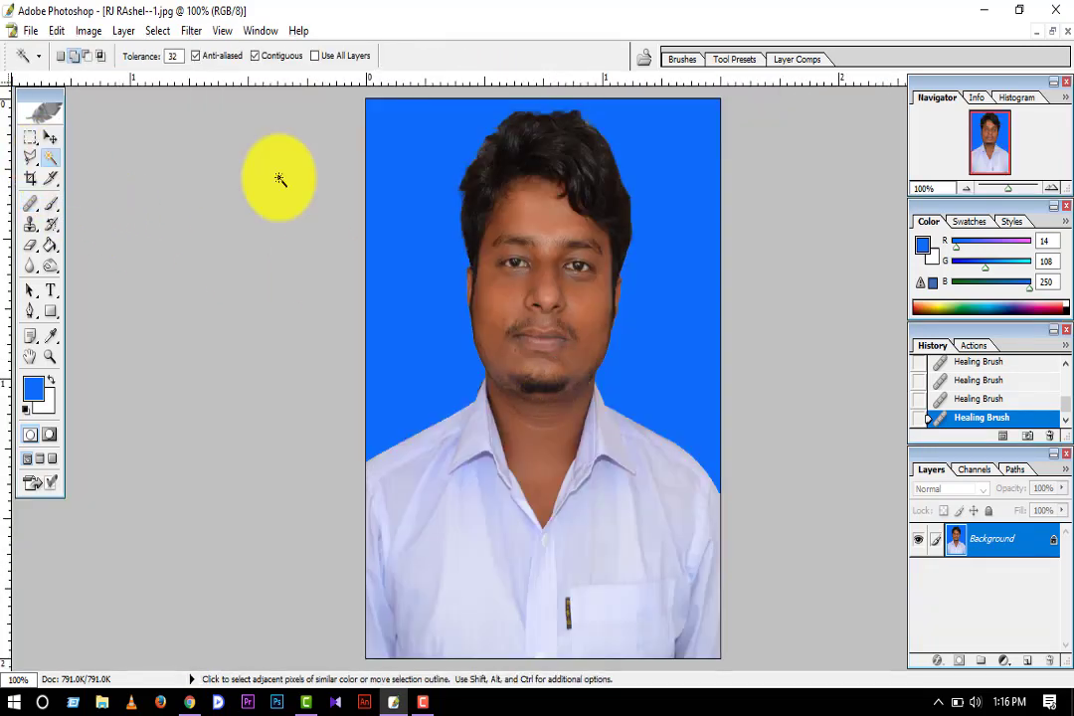
{"action": "left_click", "coordinate": [564, 171]}
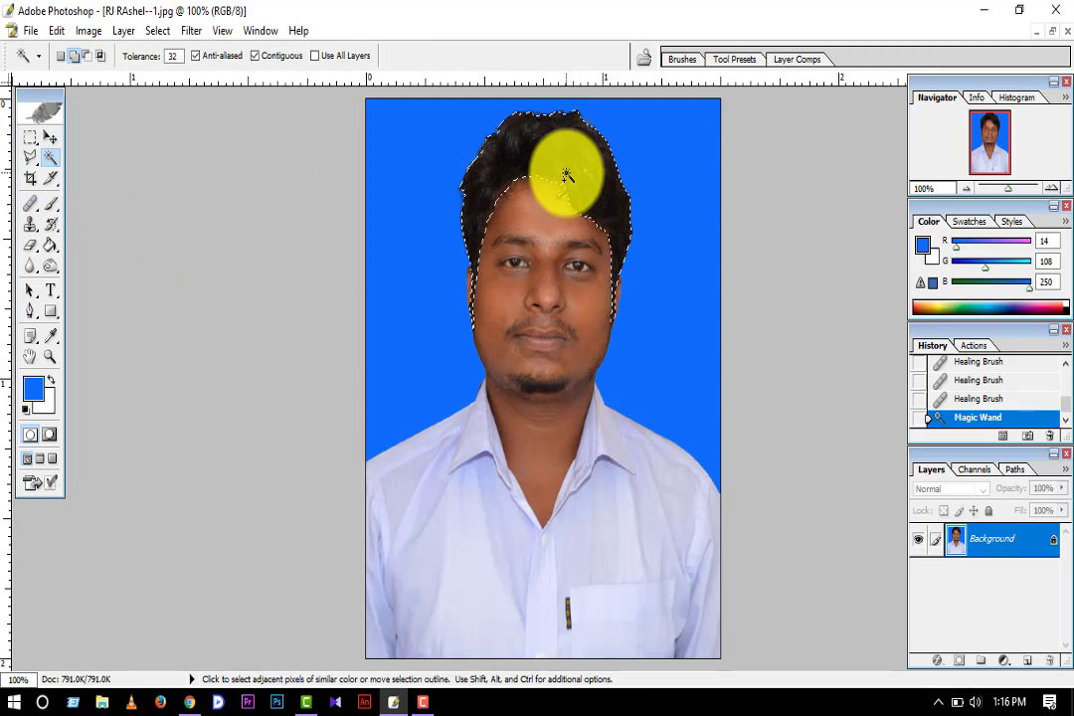
{"action": "key", "text": "alt+i"}
{"action": "key", "text": "a"}
{"action": "key", "text": "s"}
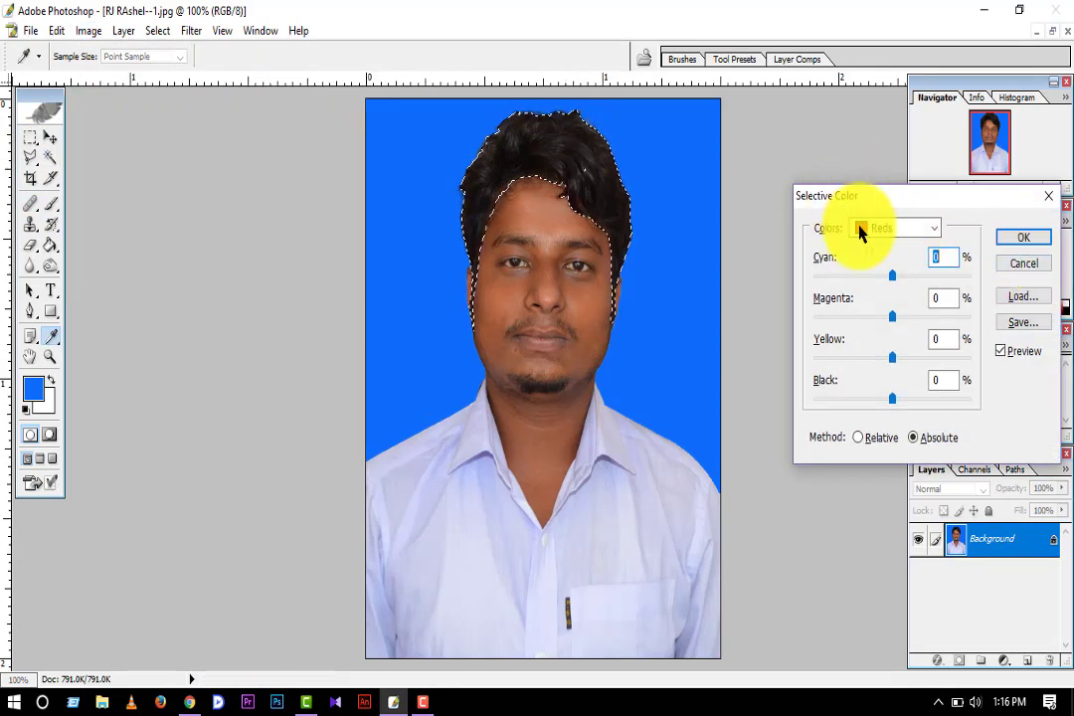
{"action": "left_click", "coordinate": [860, 231]}
{"action": "left_click", "coordinate": [882, 363]}
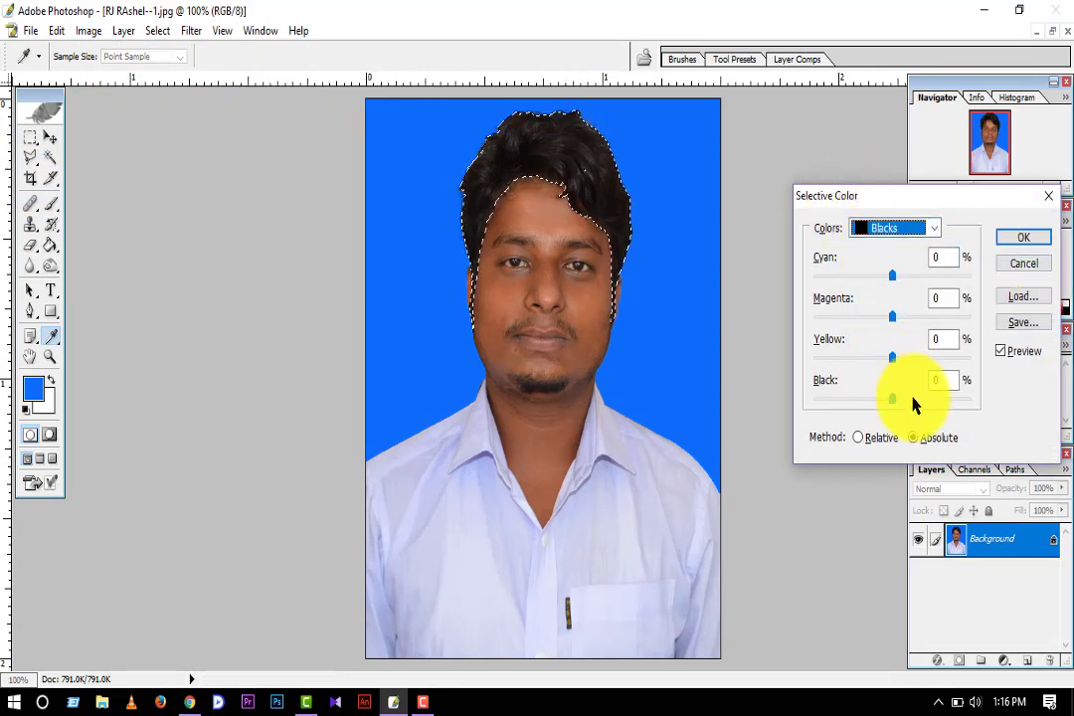
{"action": "left_click_drag", "start_coordinate": [914, 403], "coordinate": [932, 402]}
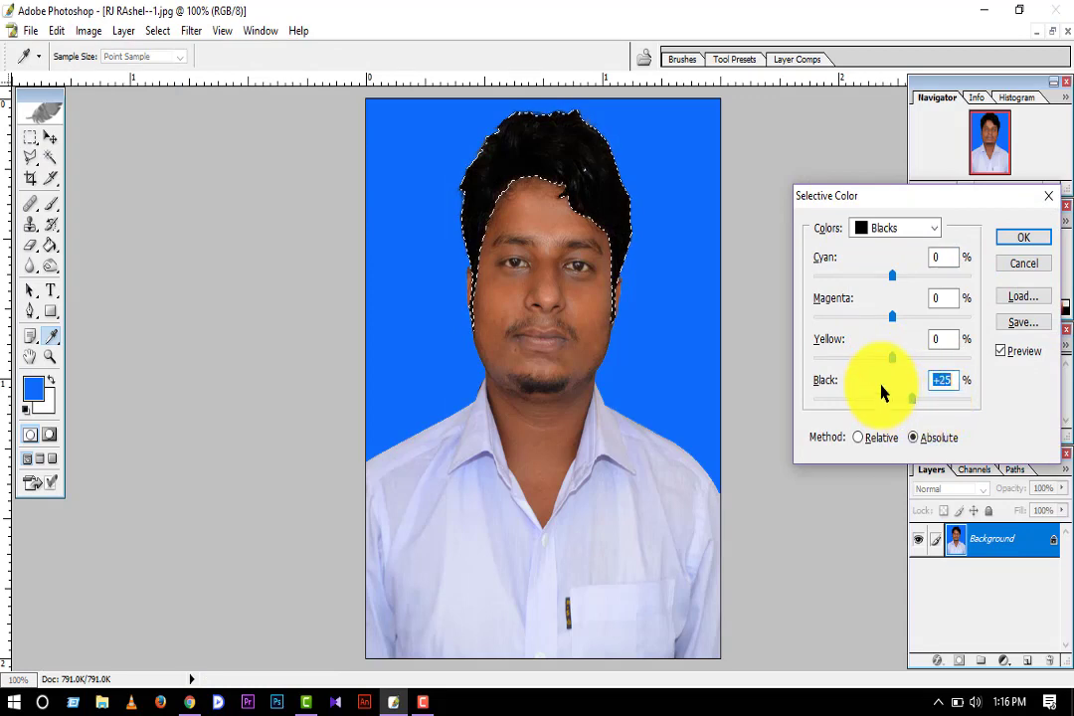
{"action": "key", "text": "Return"}
{"action": "key", "text": "ctrl+d"}
{"action": "key", "text": "v"}
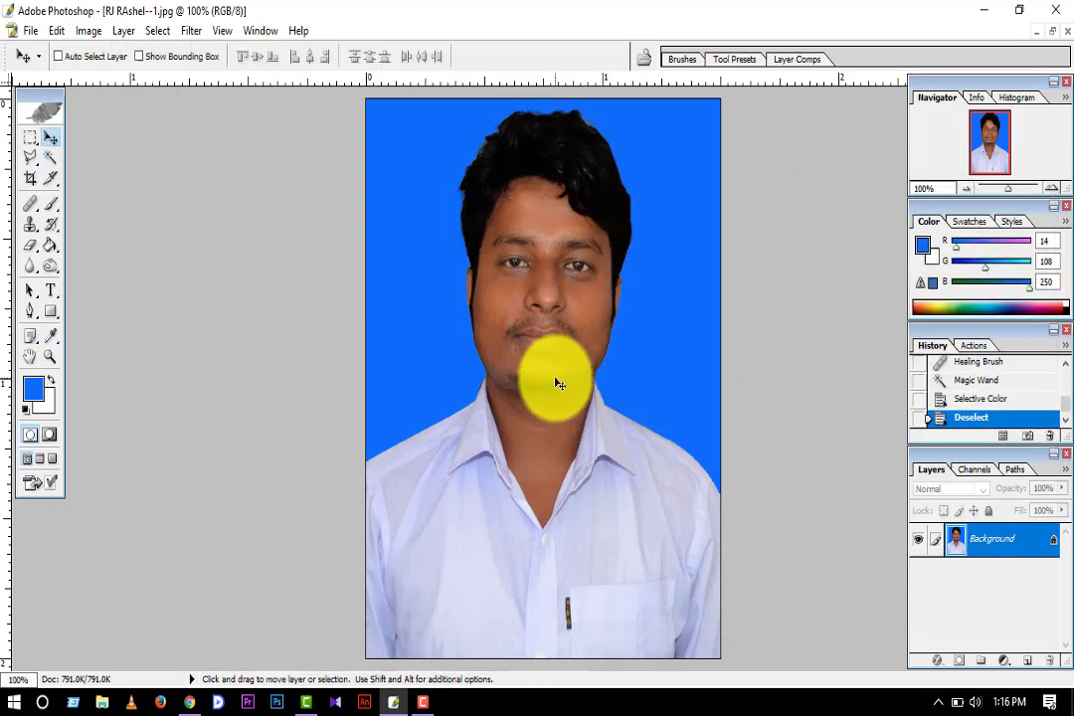
{"action": "left_click", "coordinate": [556, 374], "text": "alt"}
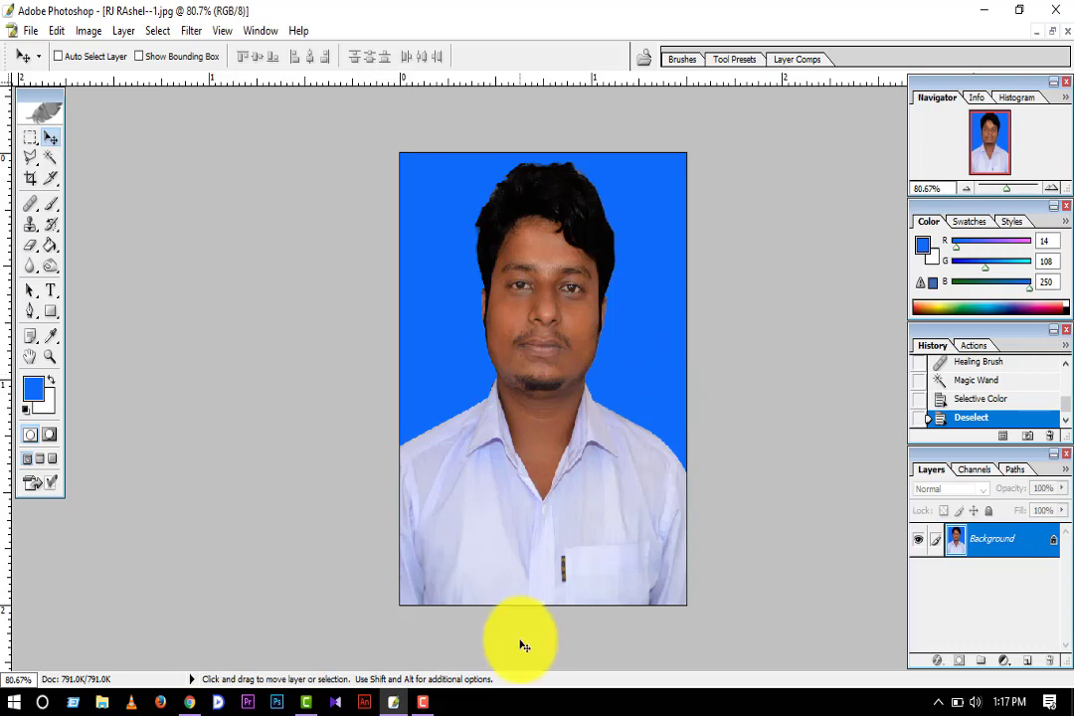
{"action": "left_click", "coordinate": [422, 702]}
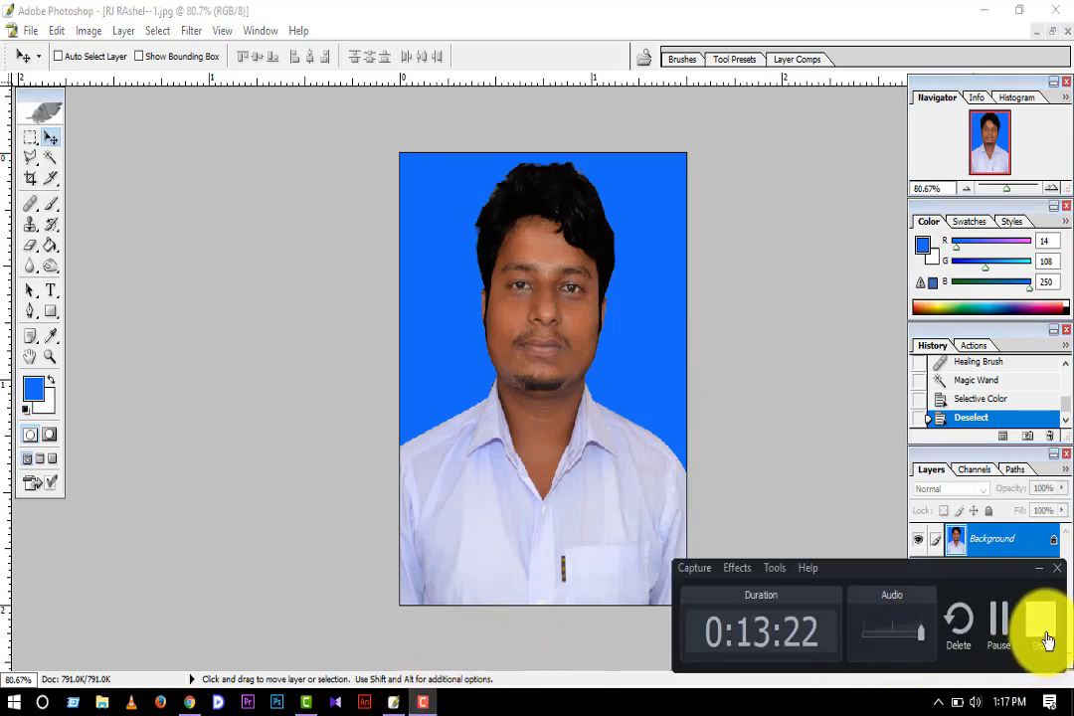